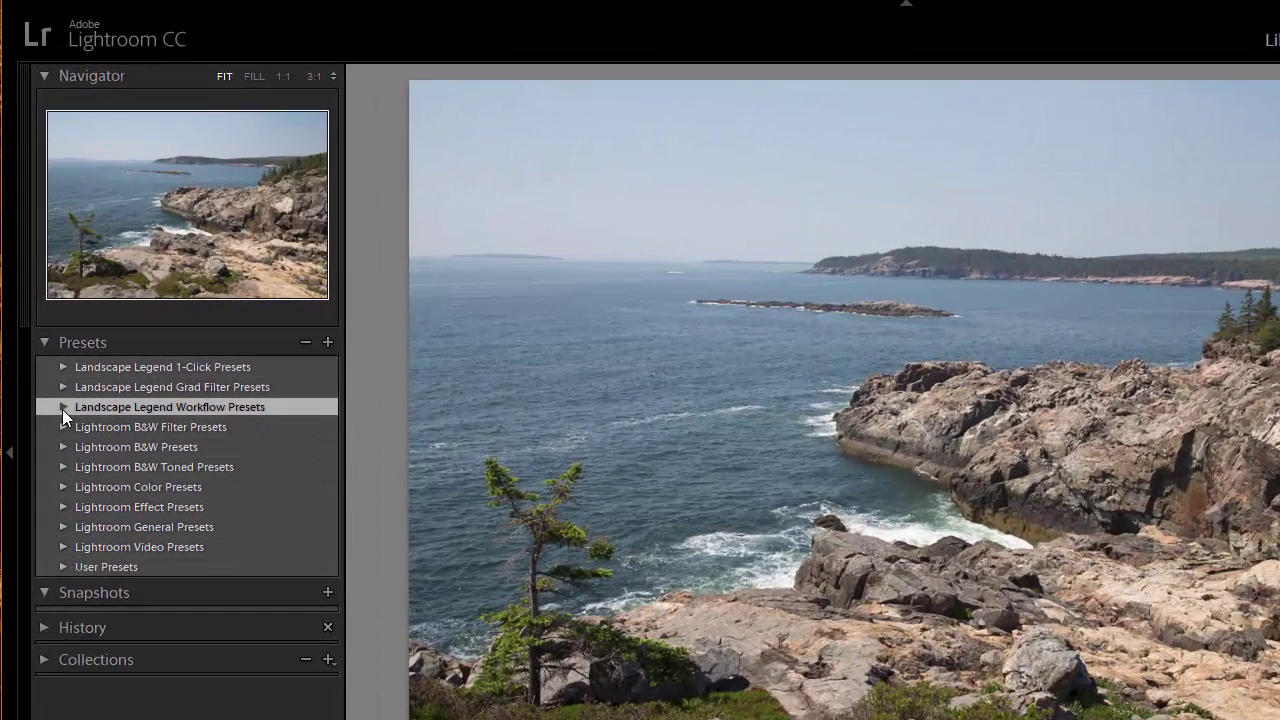
Expand the Landscape Legend Workflow Presets folder and look through its full list of presets.
left_click(62, 409)
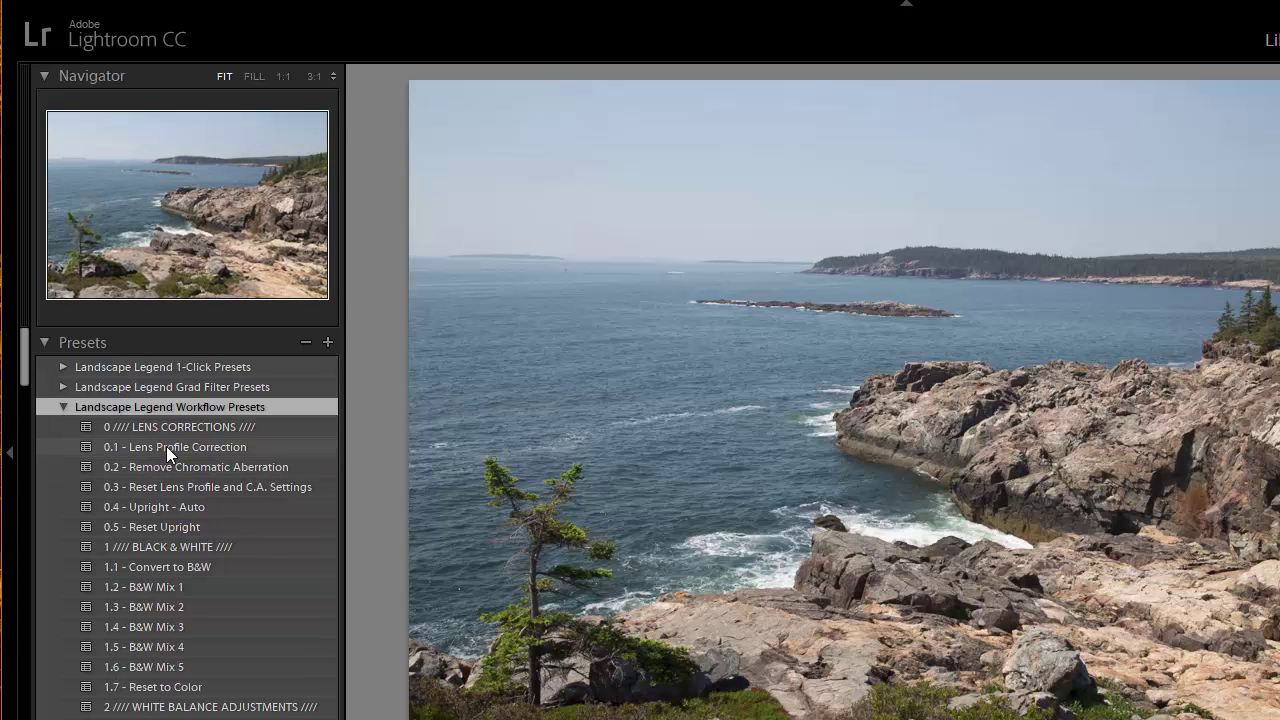
scroll(188, 532, "down", 15)
scroll(188, 532, "down", 20)
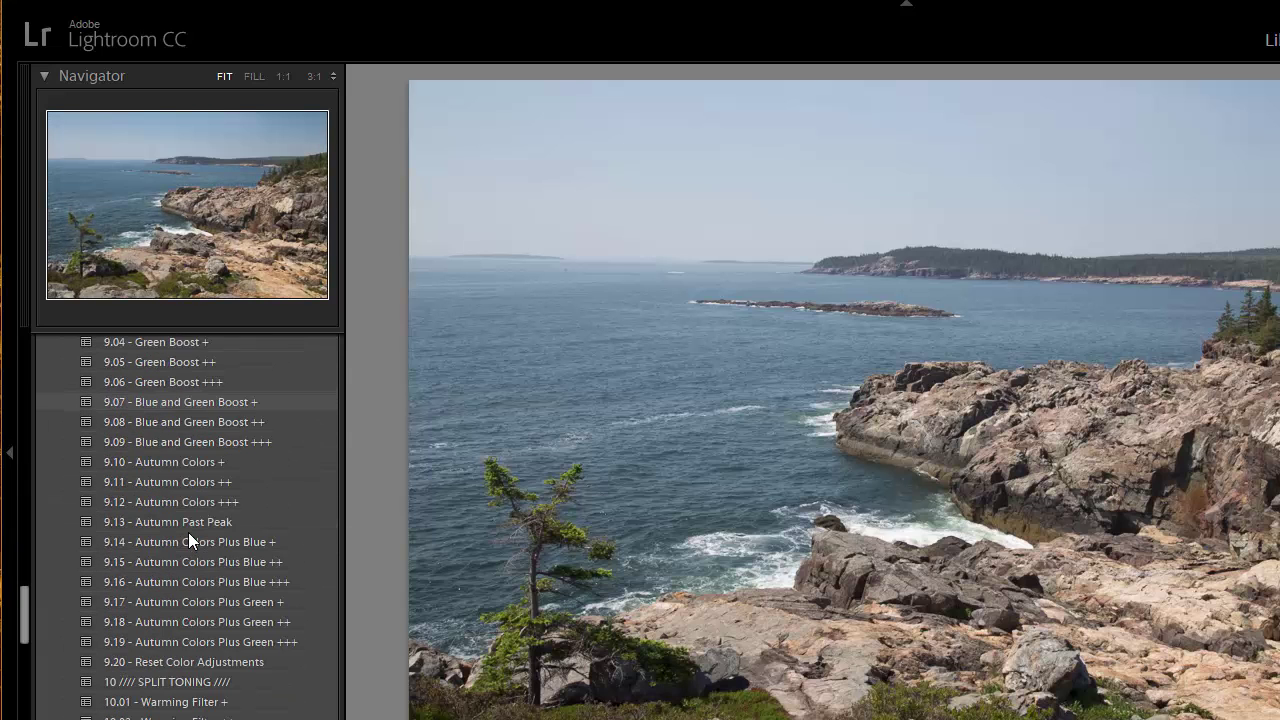
scroll(188, 532, "up", 15)
scroll(188, 532, "up", 20)
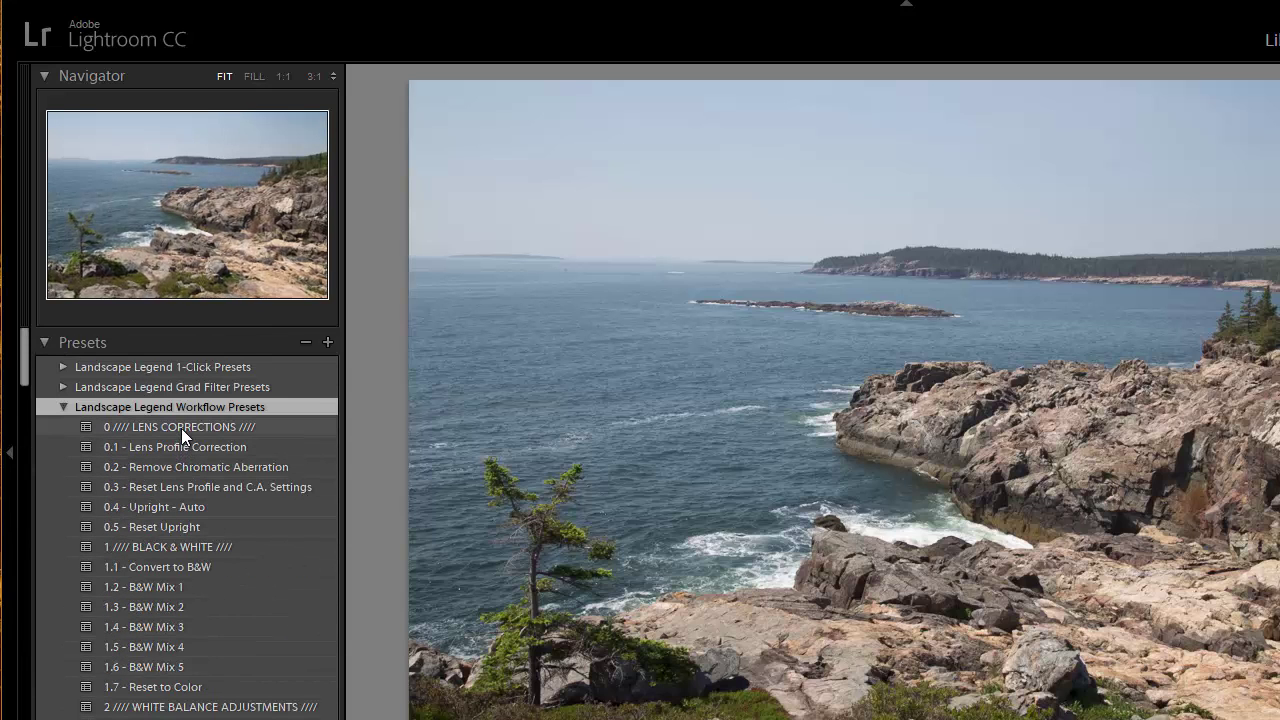
Review the workflow section headings for Lens Corrections, Black & White, White Balance Adjustments and Tone Adjustments.
left_click(181, 428)
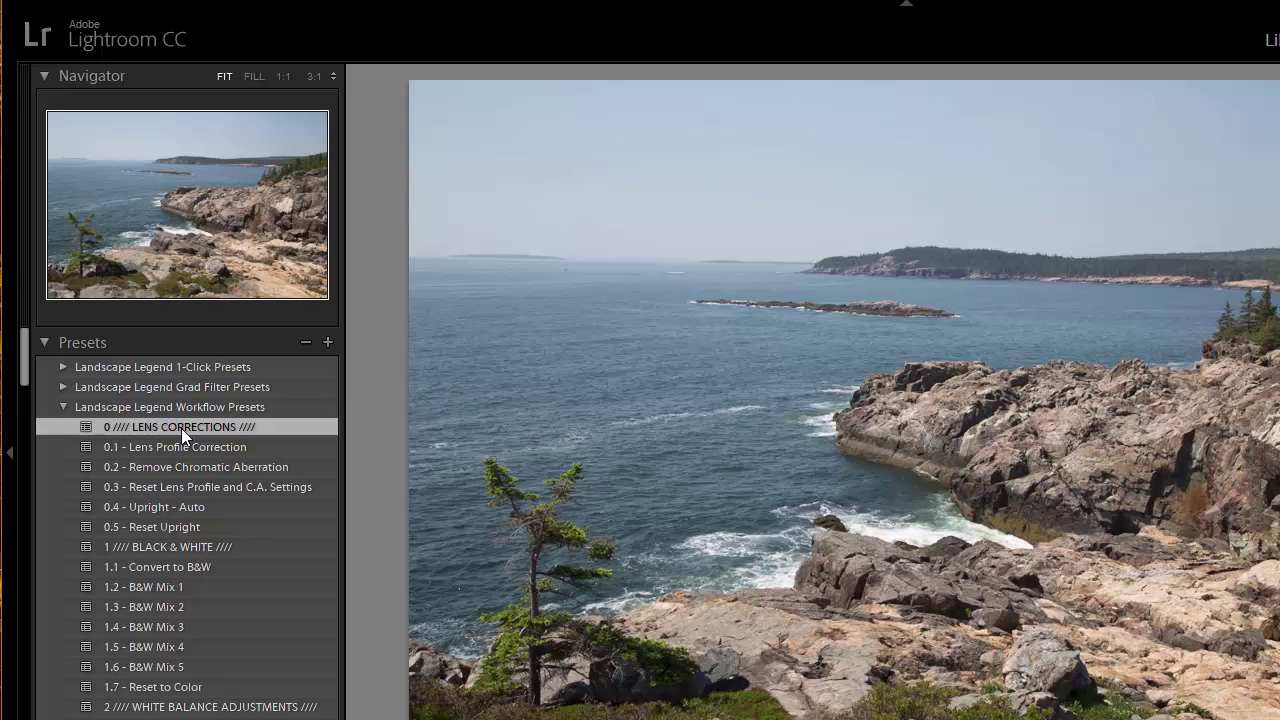
left_click(194, 546)
left_click(205, 708)
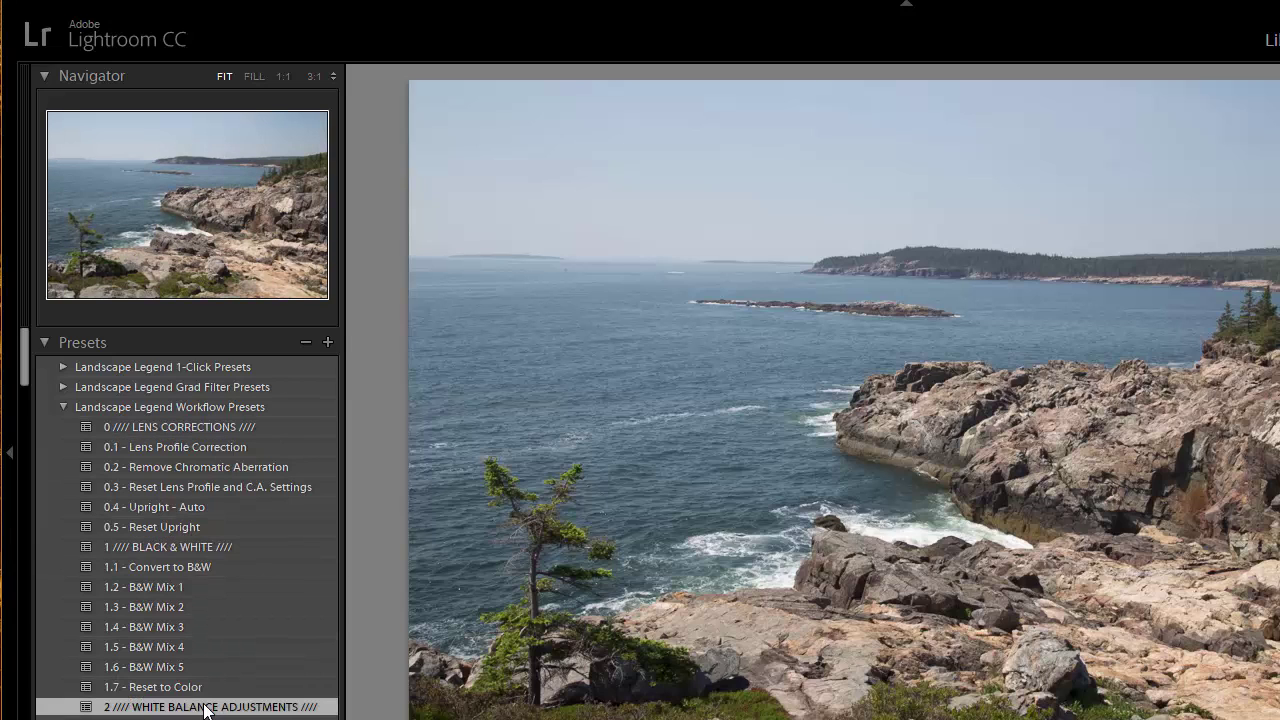
scroll(205, 705, "down", 5)
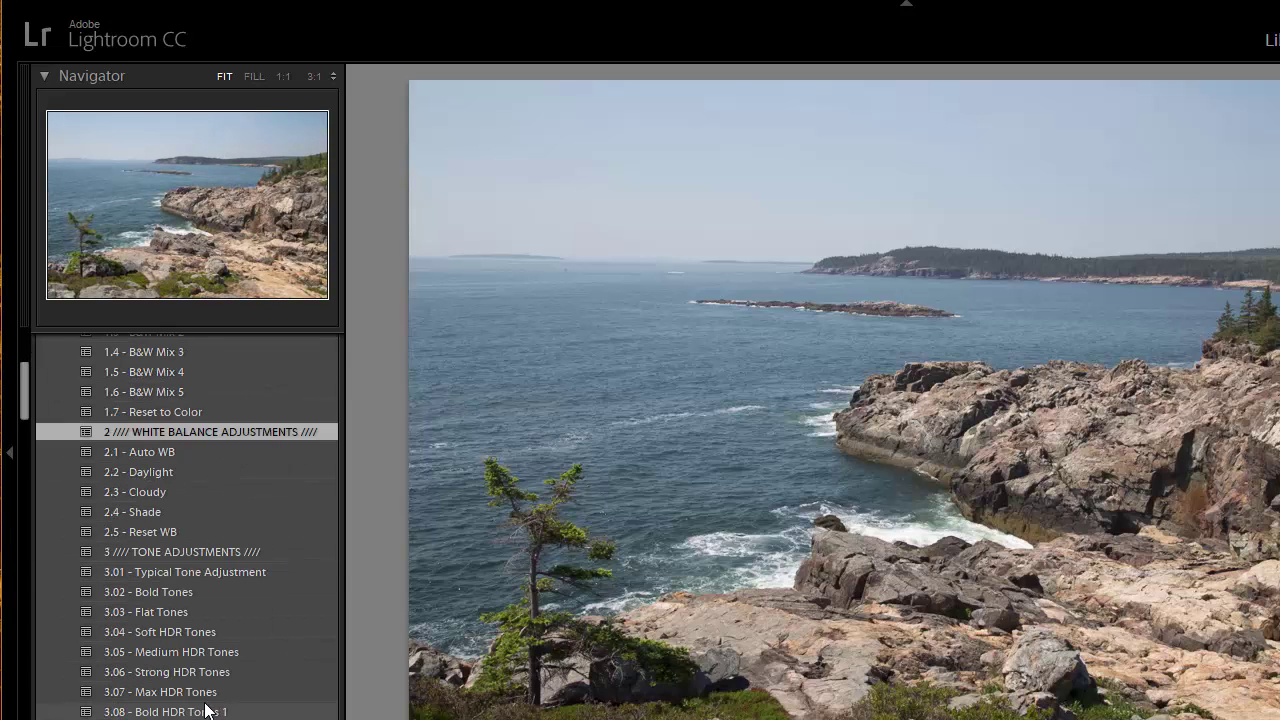
left_click(185, 552)
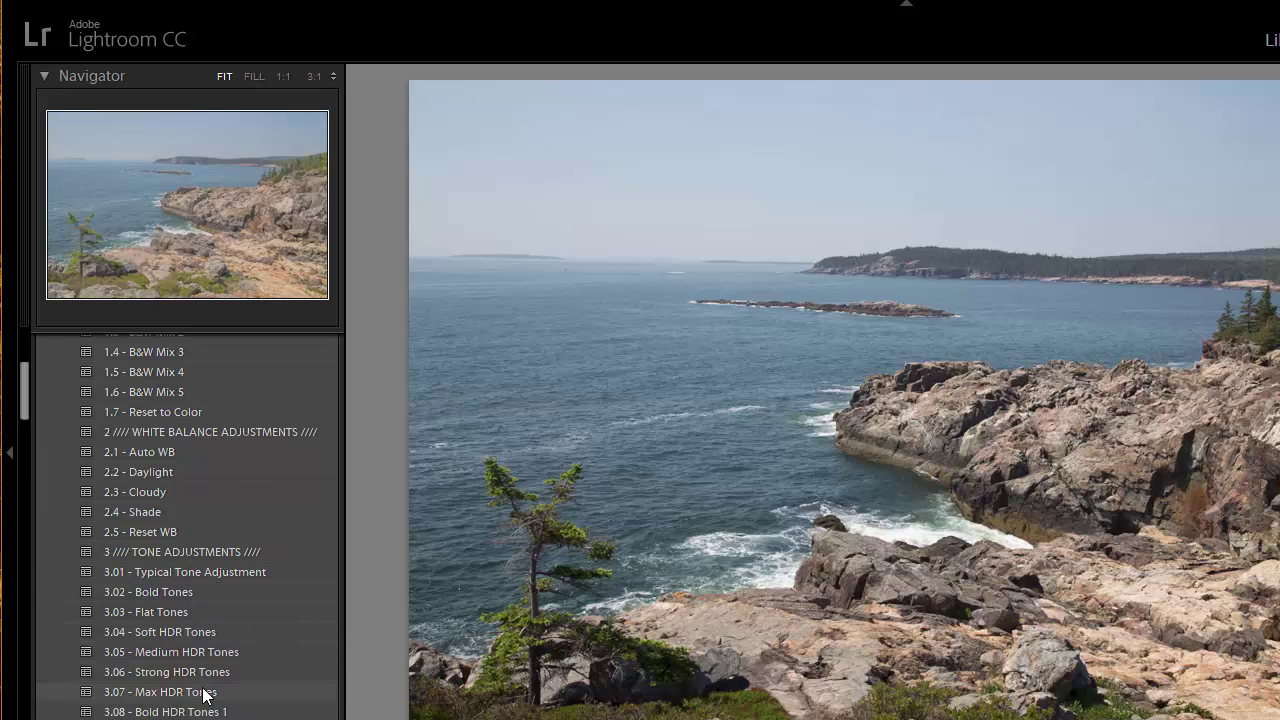
scroll(203, 688, "down", 1)
left_click(203, 634)
scroll(203, 686, "up", 3)
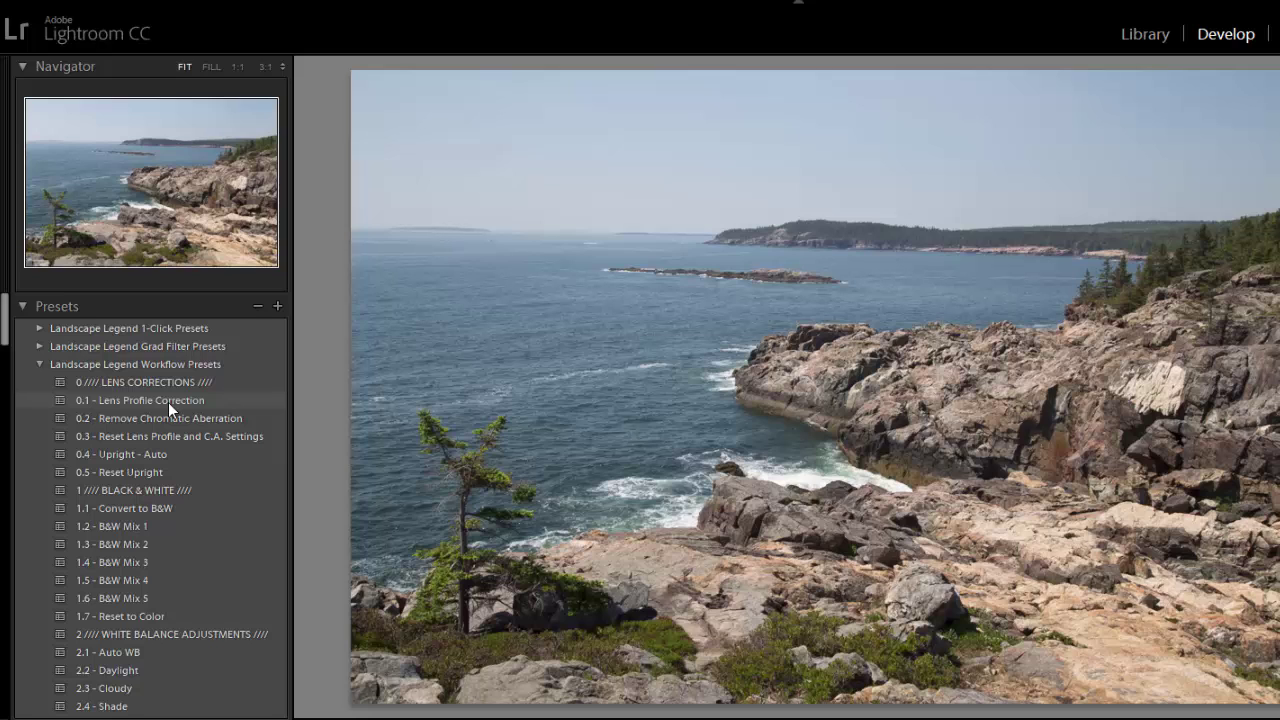
Apply the 0.1 - Lens Profile Correction, 0.2 - Remove Chromatic Aberration and 0.4 - Upright - Auto presets to the photo.
left_click(170, 404)
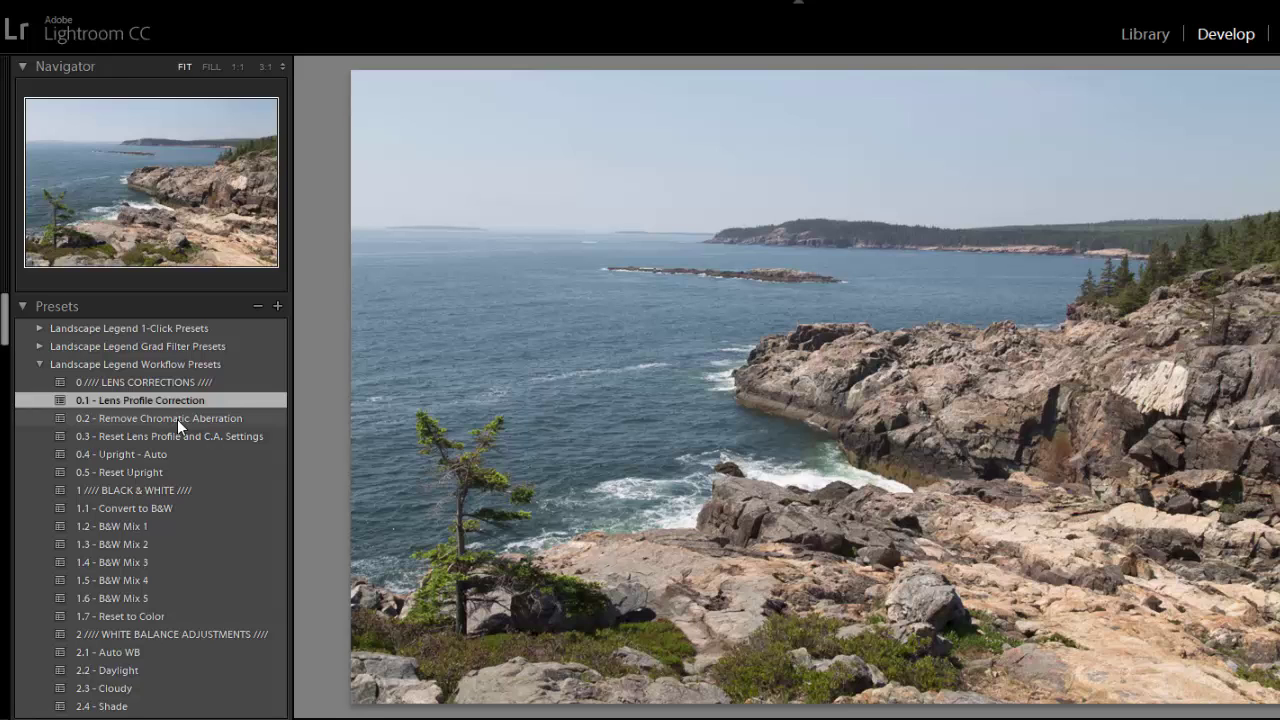
left_click(178, 419)
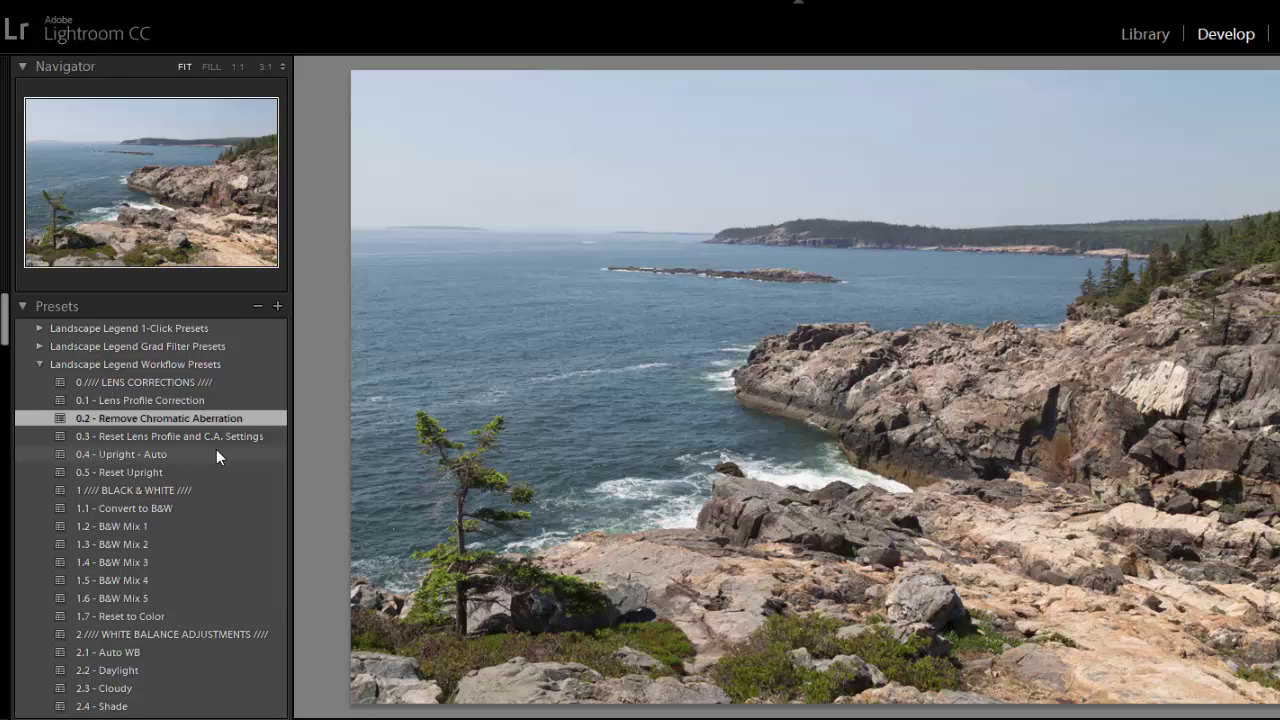
left_click(217, 452)
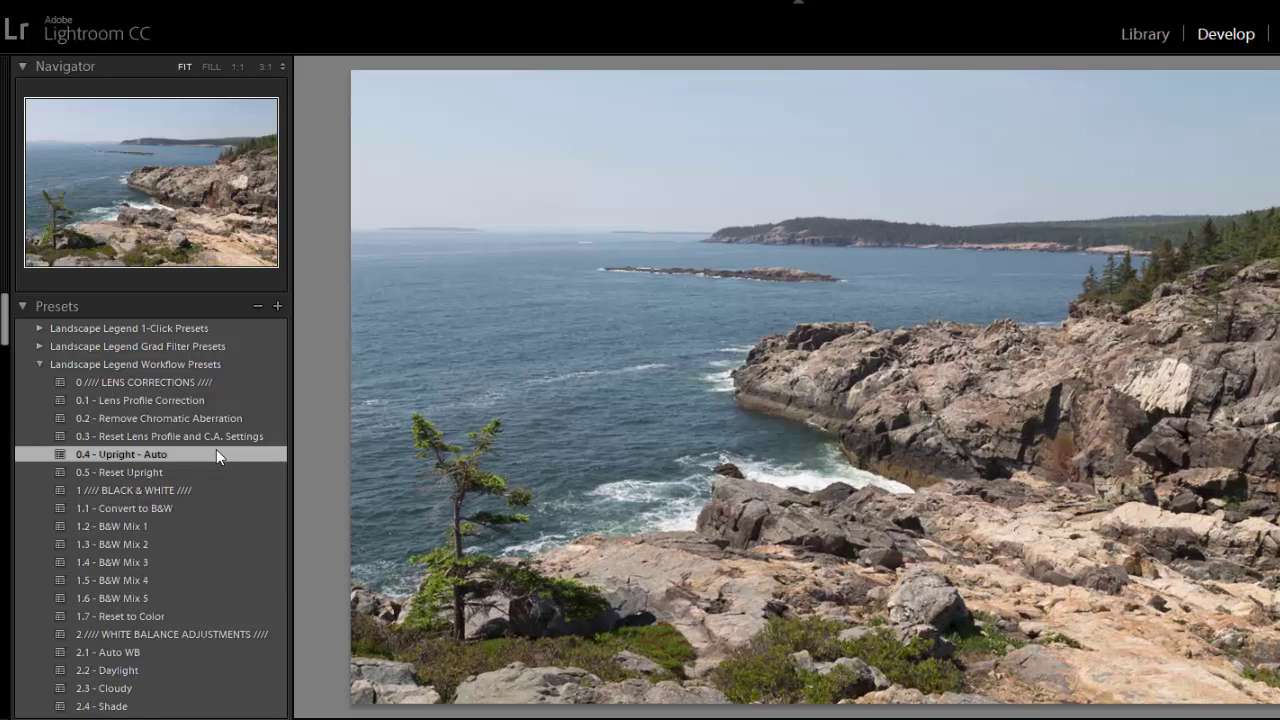
Try the 1.1 - Convert to B&W preset and B&W Mix 1 through 5 on the photo, and reset it to color.
left_click(192, 502)
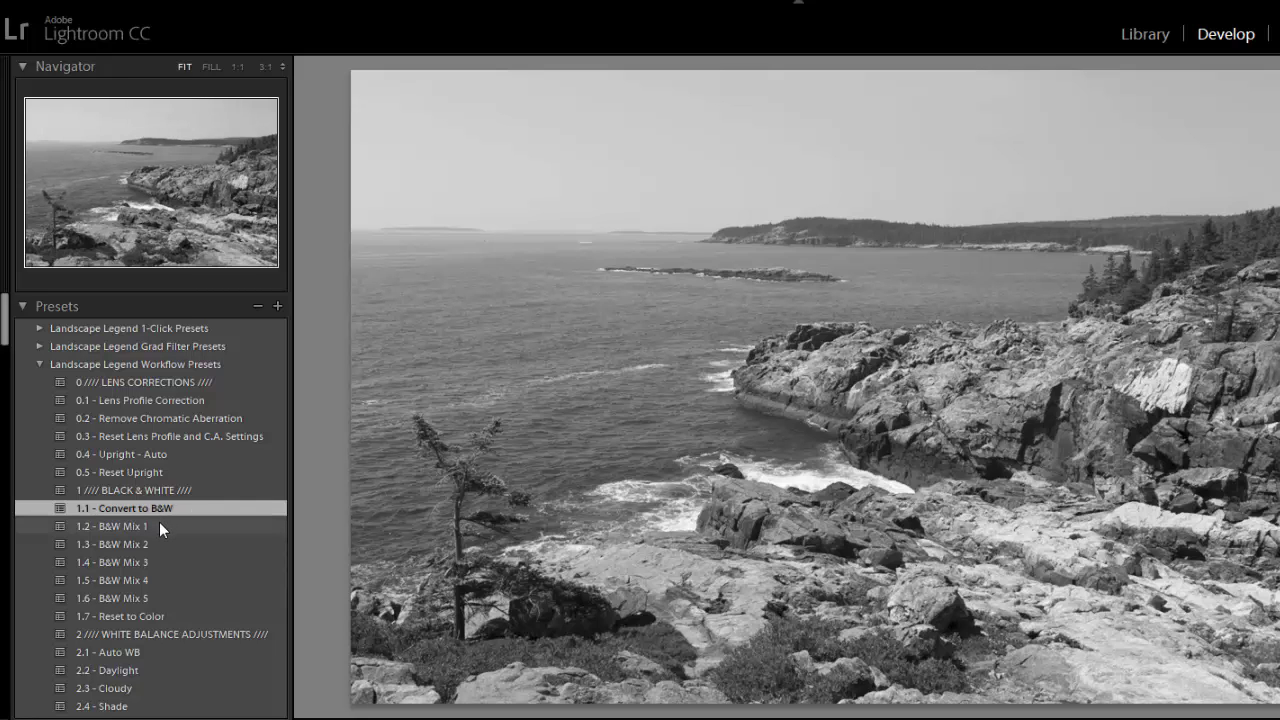
left_click(158, 527)
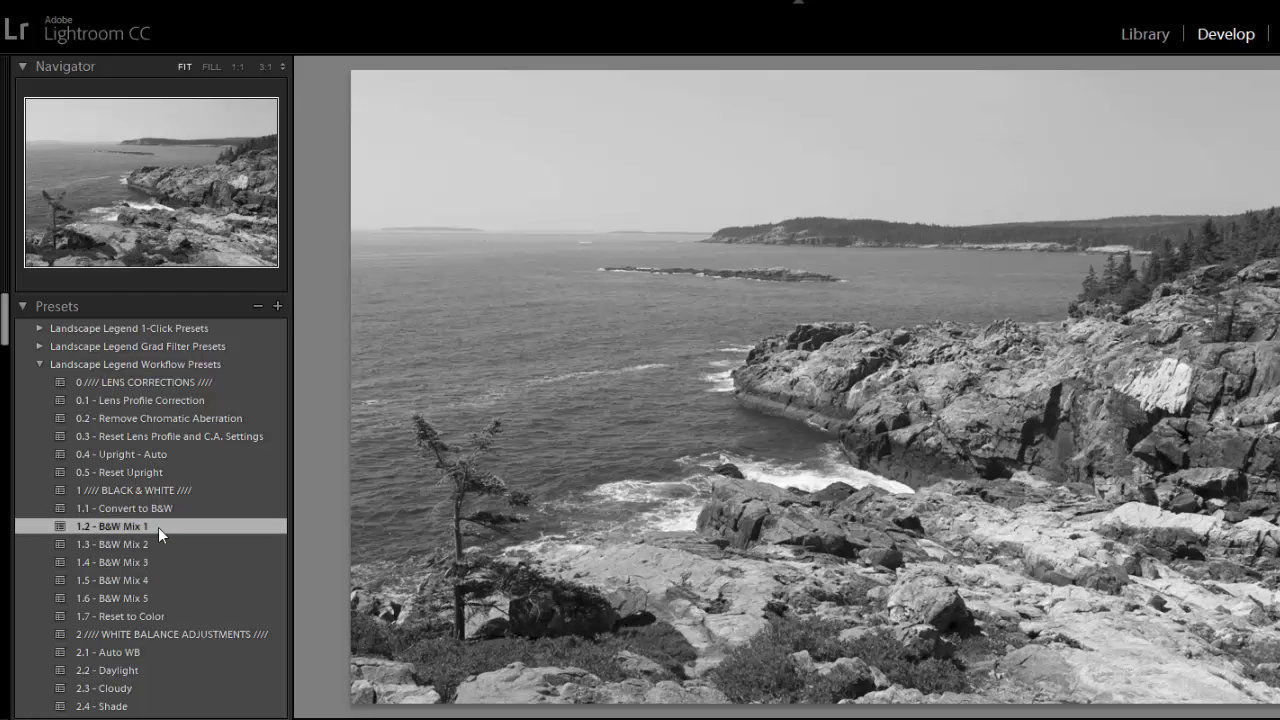
left_click(164, 546)
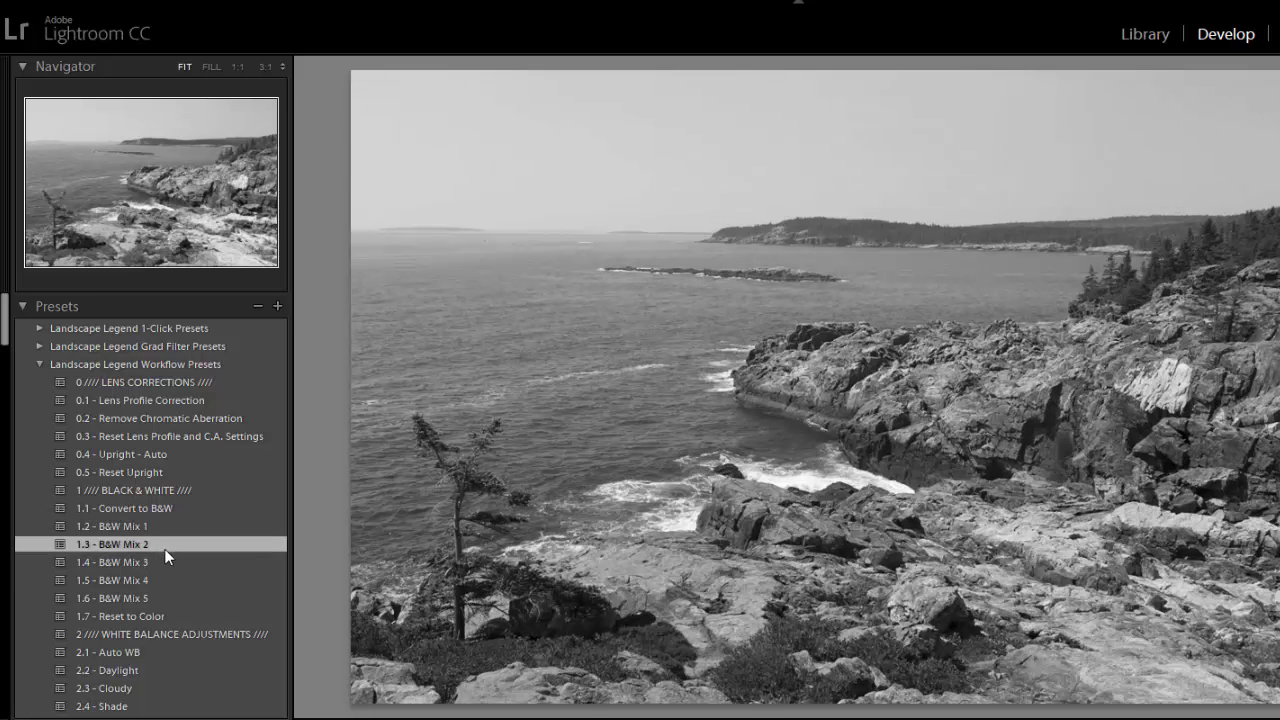
left_click(169, 562)
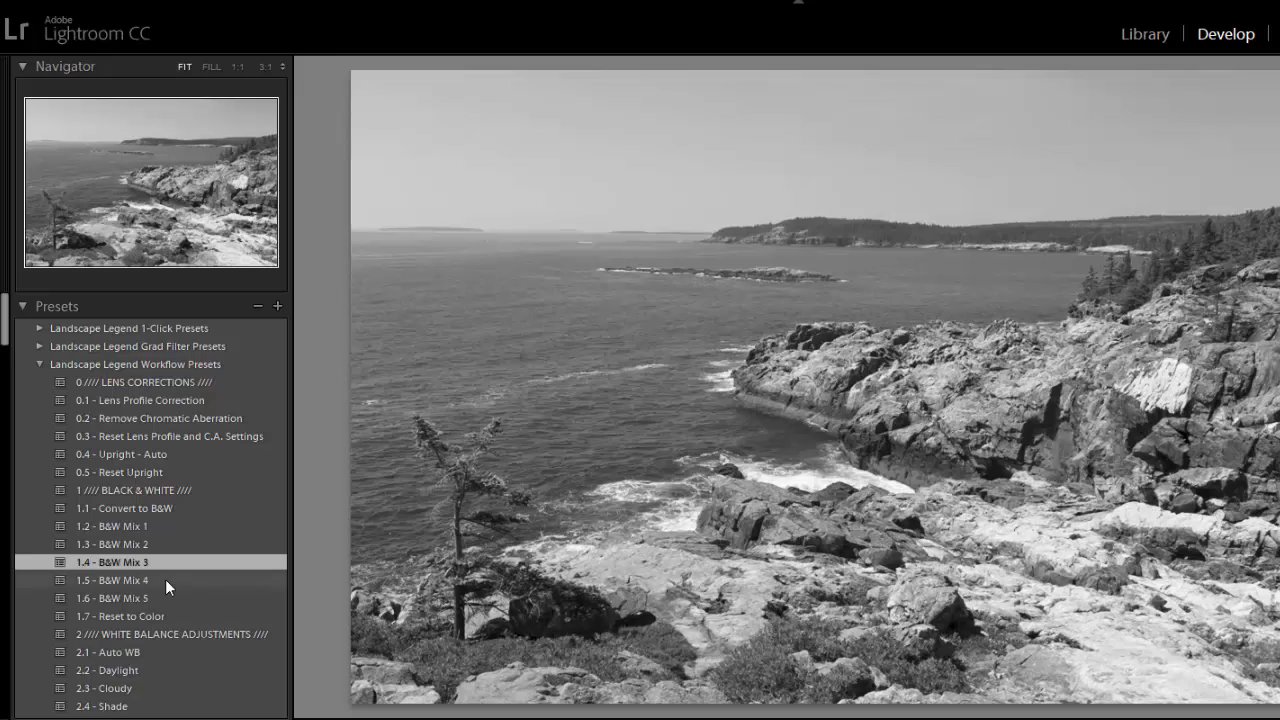
left_click(165, 579)
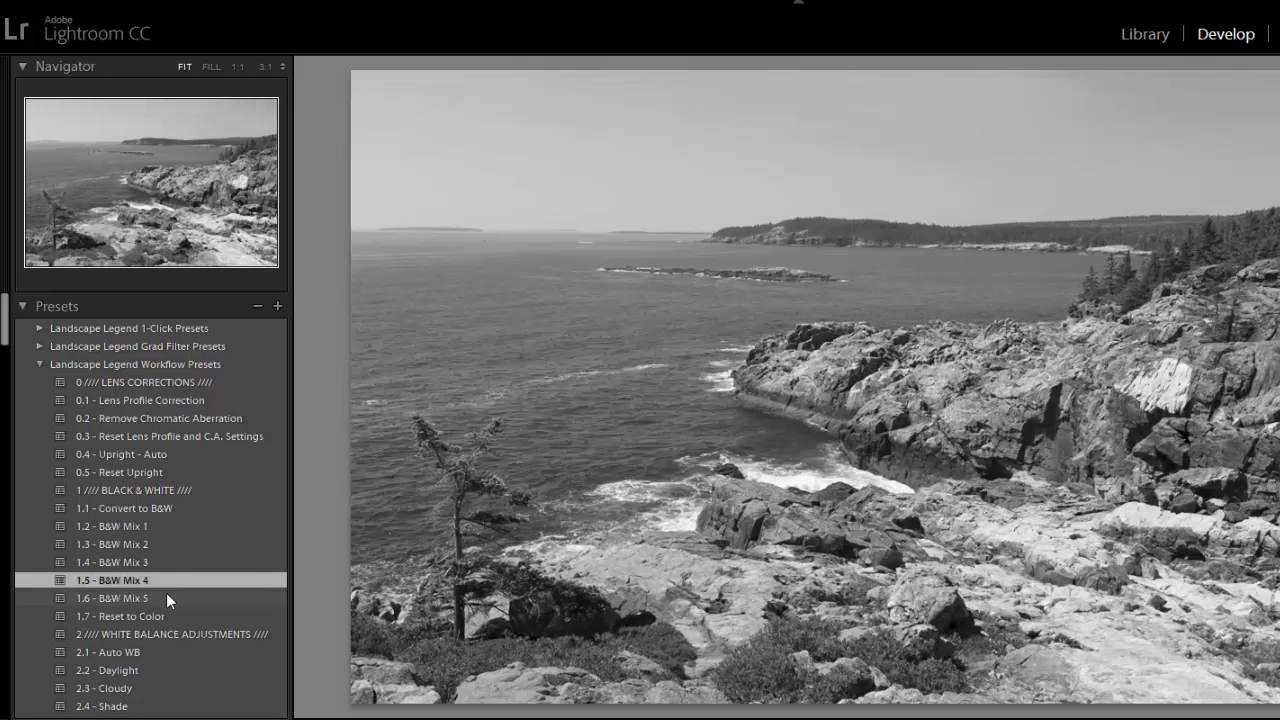
left_click(166, 595)
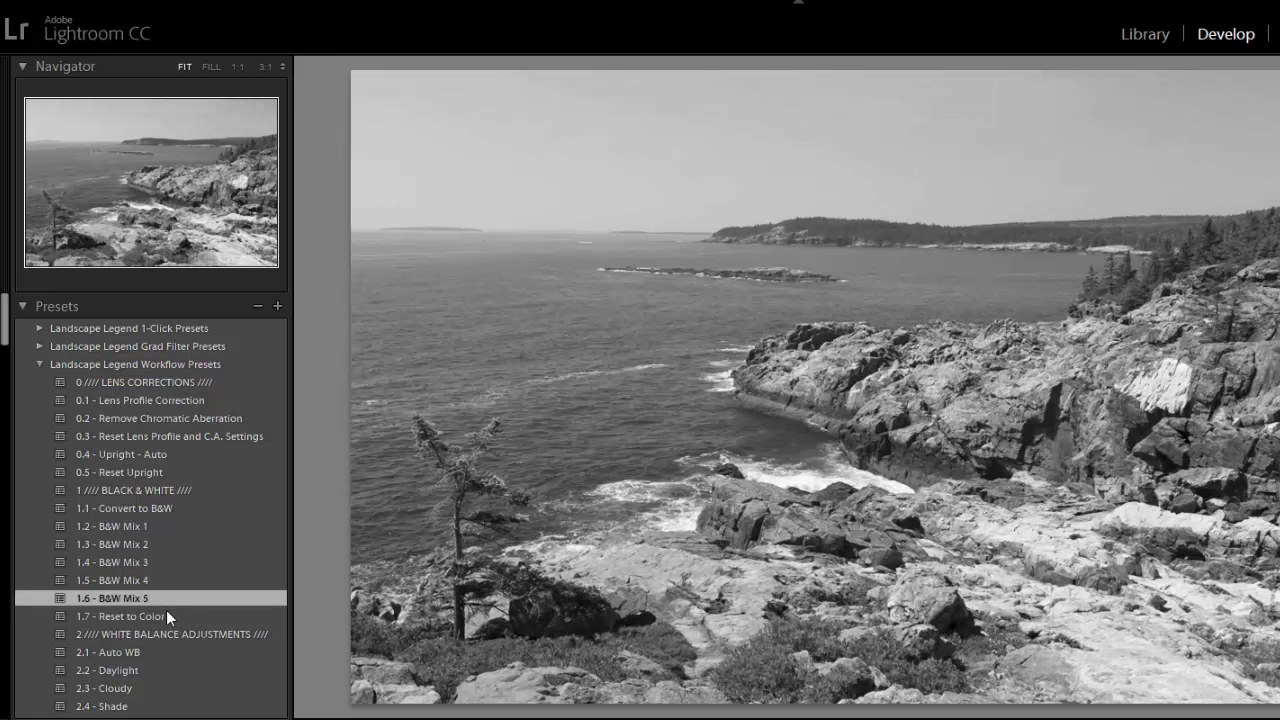
left_click(167, 616)
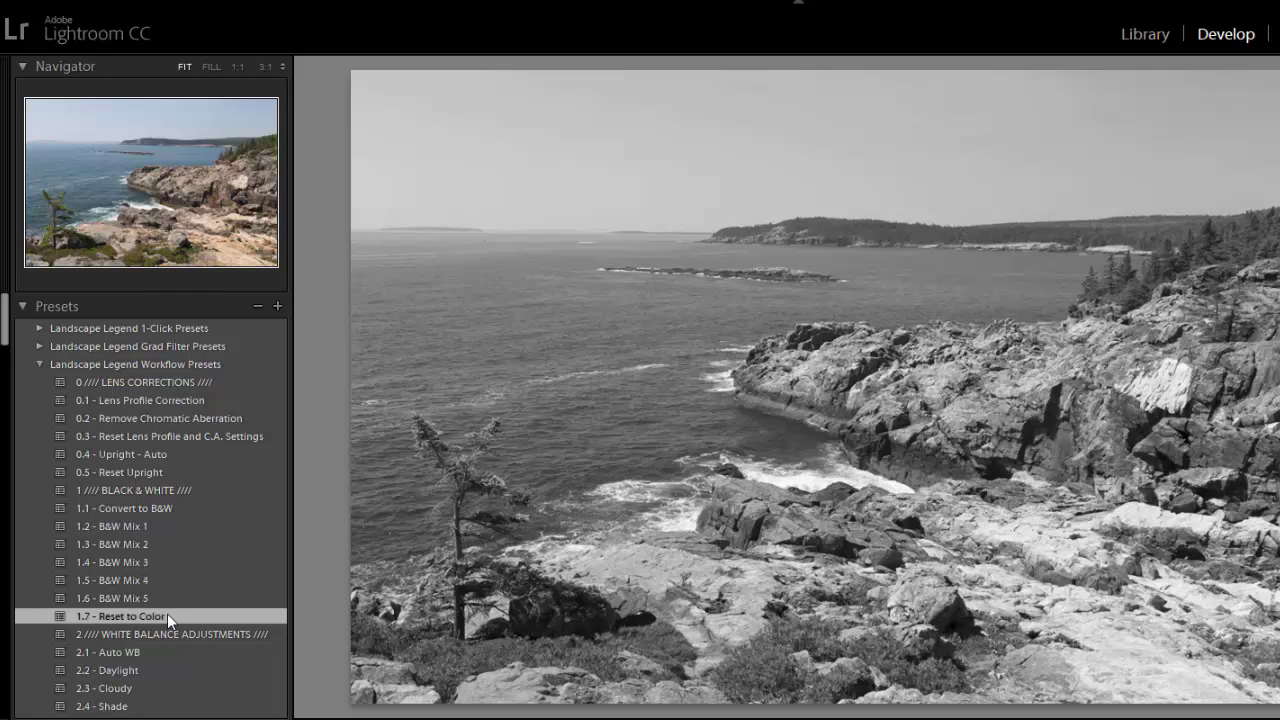
Compare the Auto WB, Daylight, Cloudy and Shade presets, reset the white balance, and apply 2.1 - Auto WB.
scroll(185, 550, "down", 5)
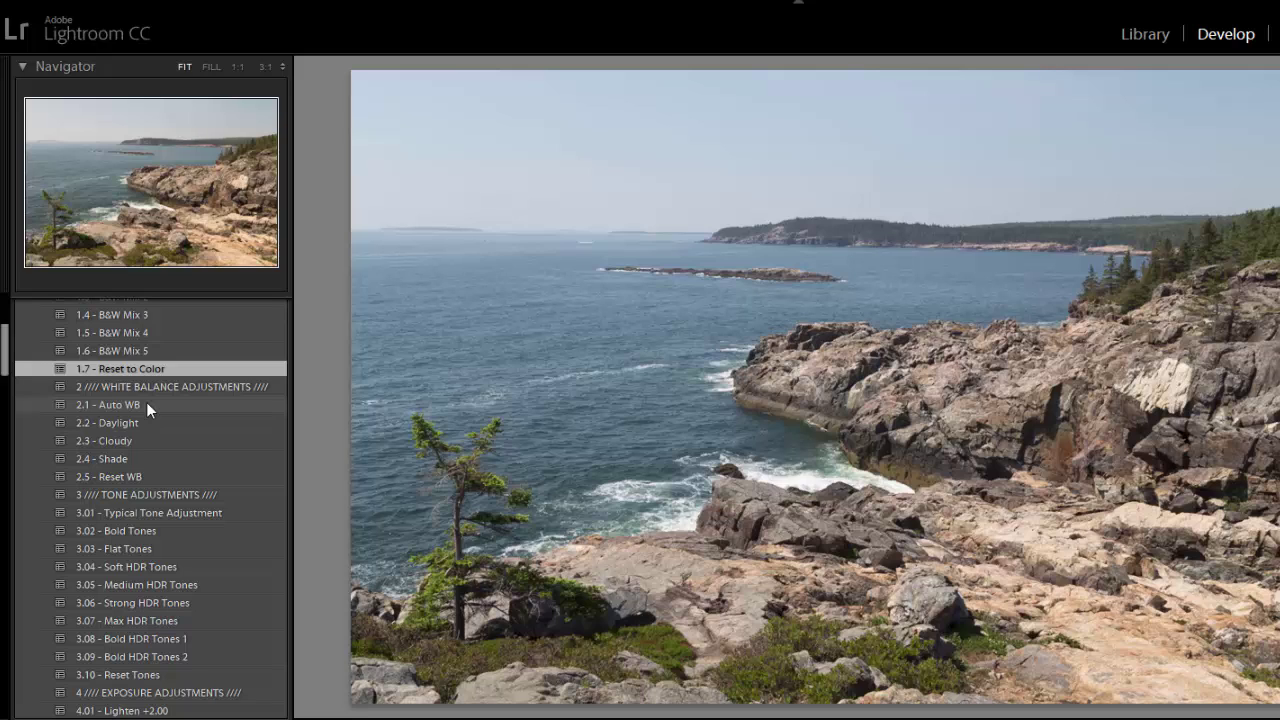
left_click(150, 404)
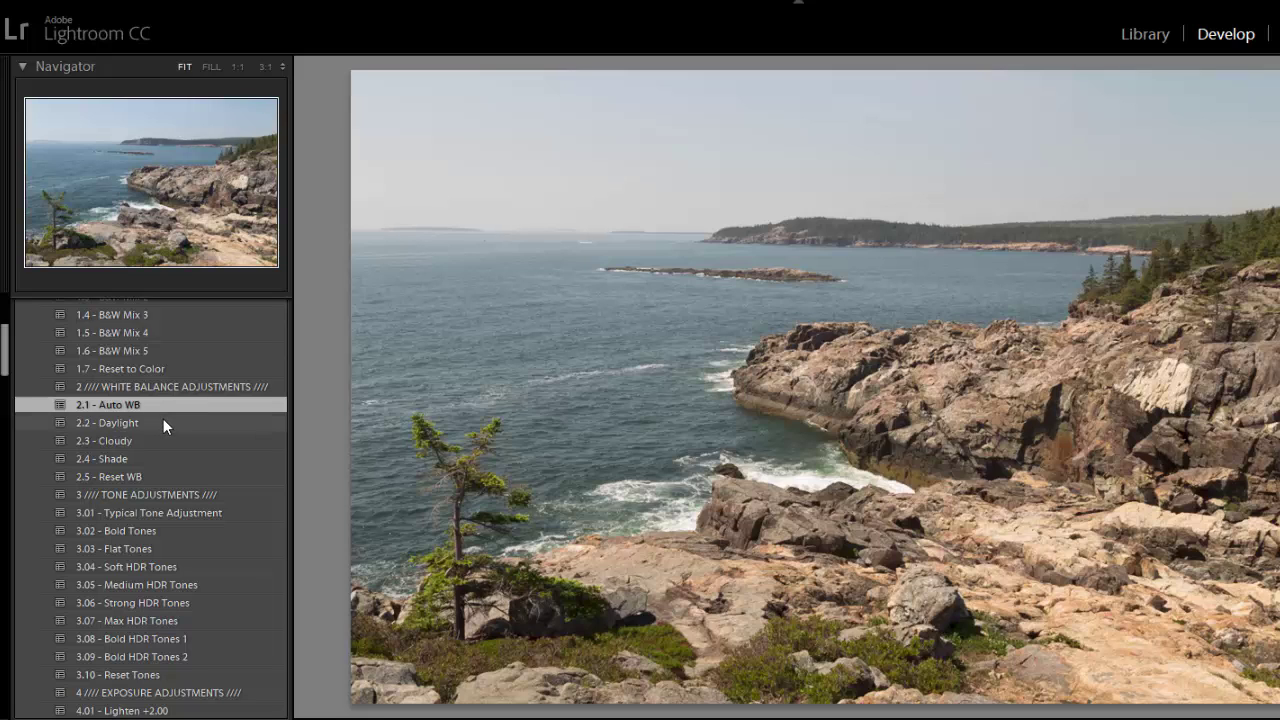
left_click(163, 422)
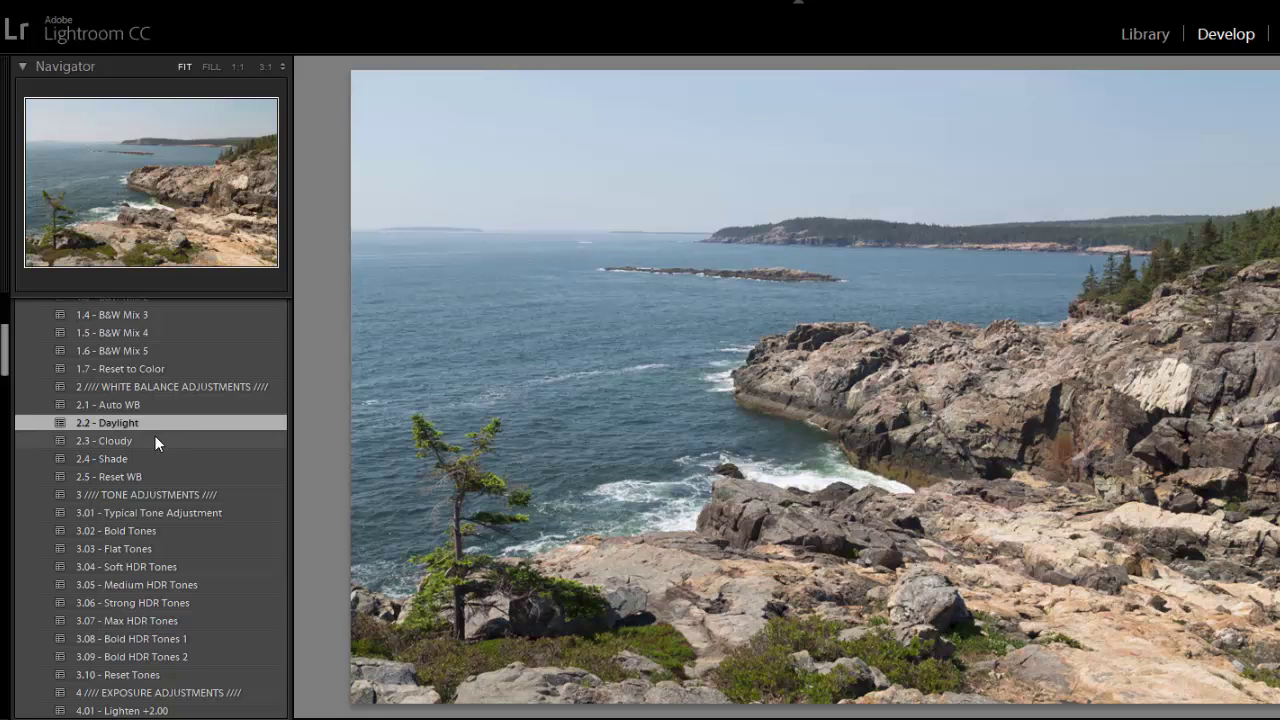
left_click(155, 440)
left_click(155, 458)
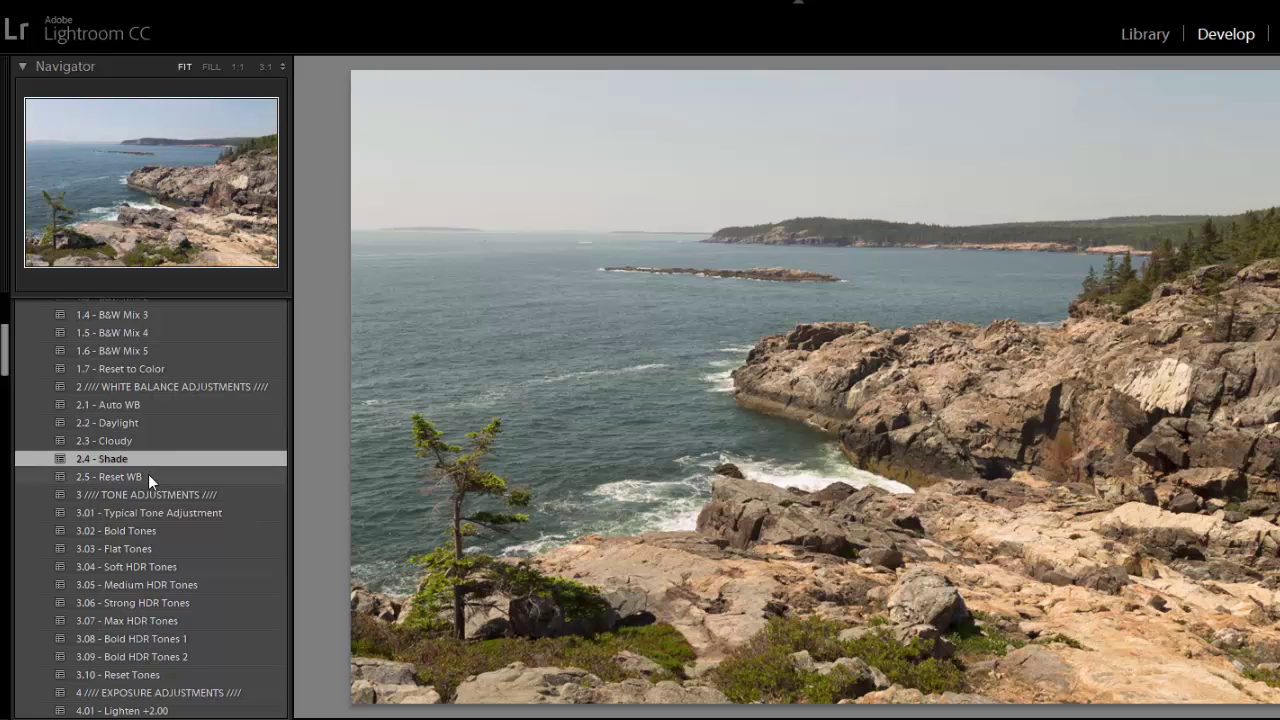
left_click(148, 476)
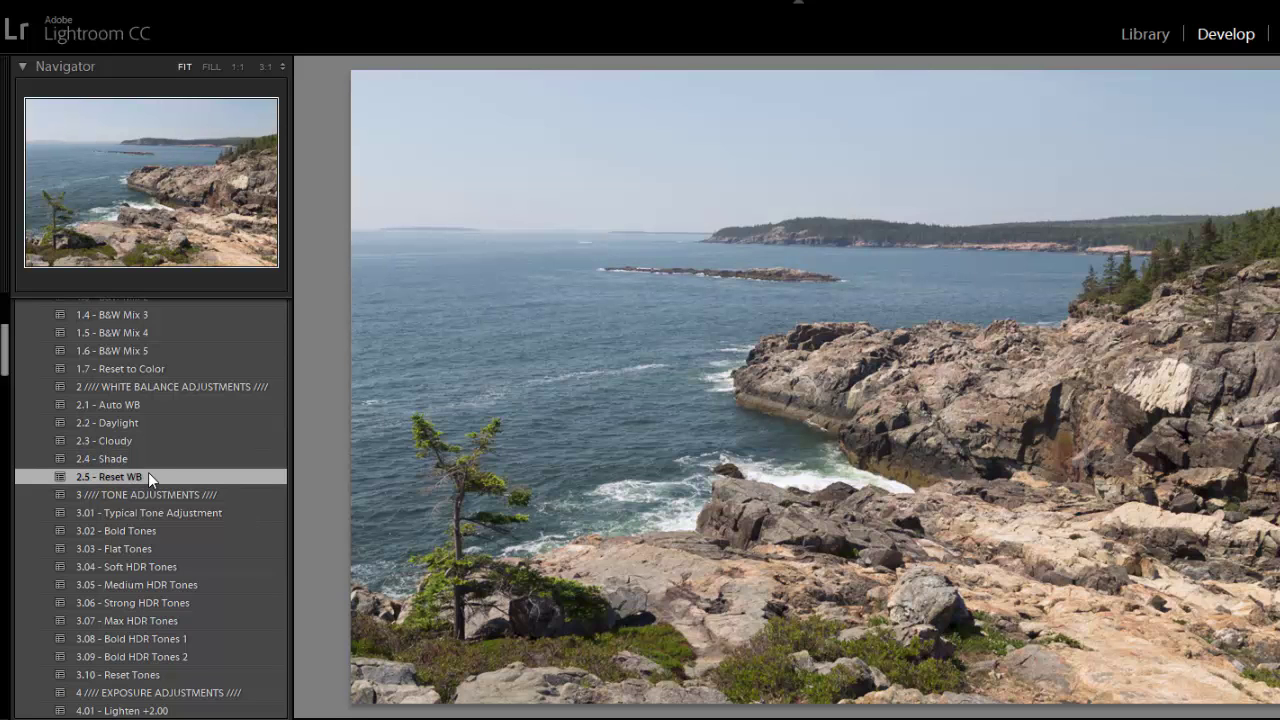
left_click(143, 405)
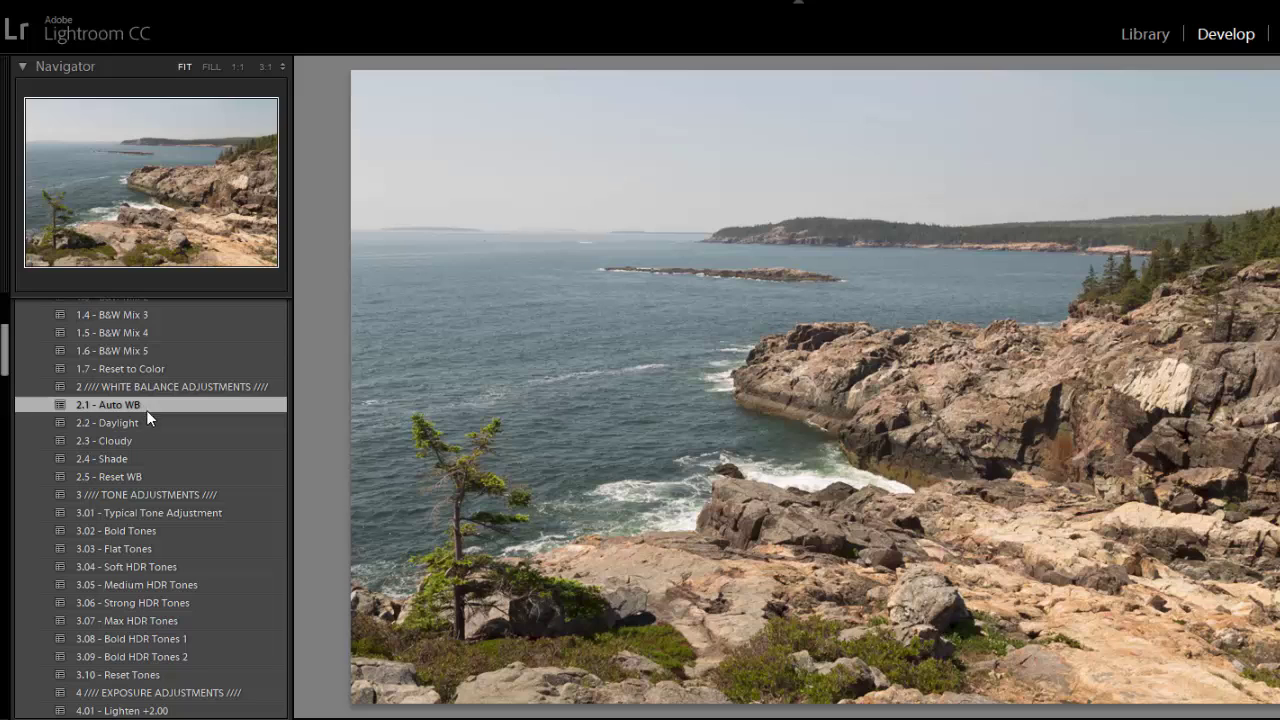
Compare the Typical Tone Adjustment, Bold Tones and Bold HDR Tones 1 presets, and settle on 3.09 - Bold HDR Tones 2.
scroll(164, 452, "down", 3)
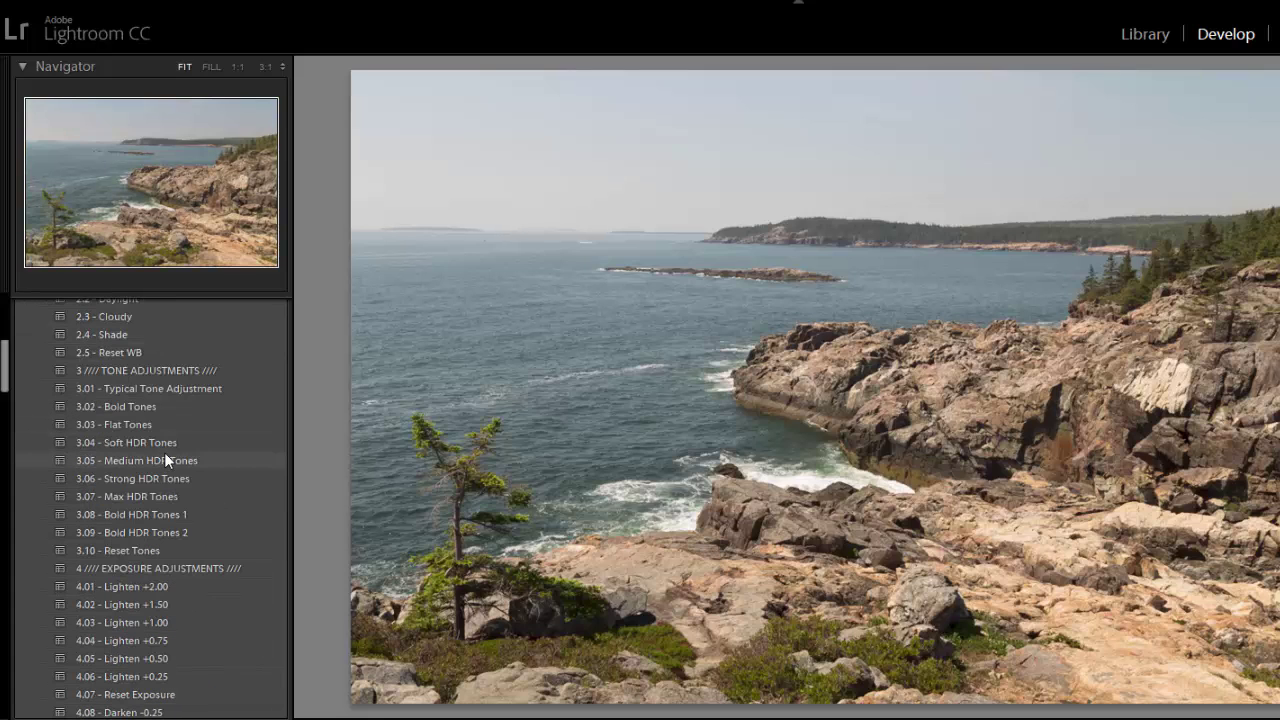
left_click(169, 393)
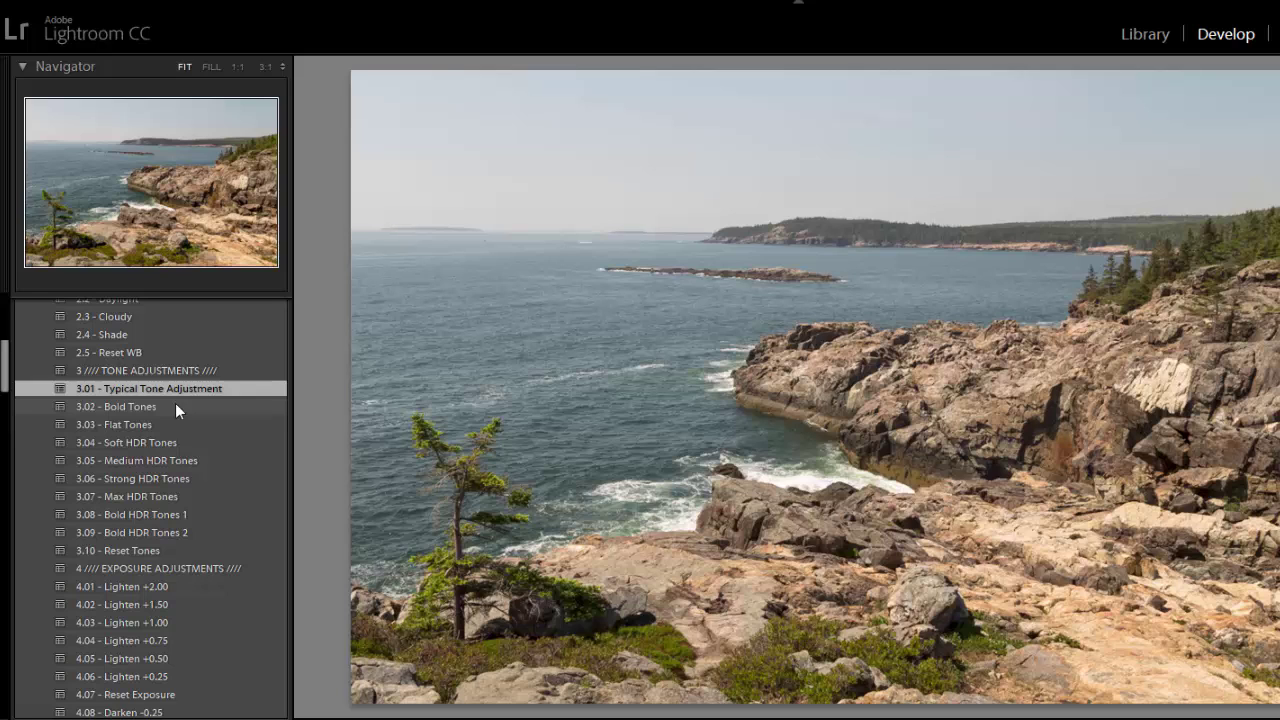
left_click(176, 408)
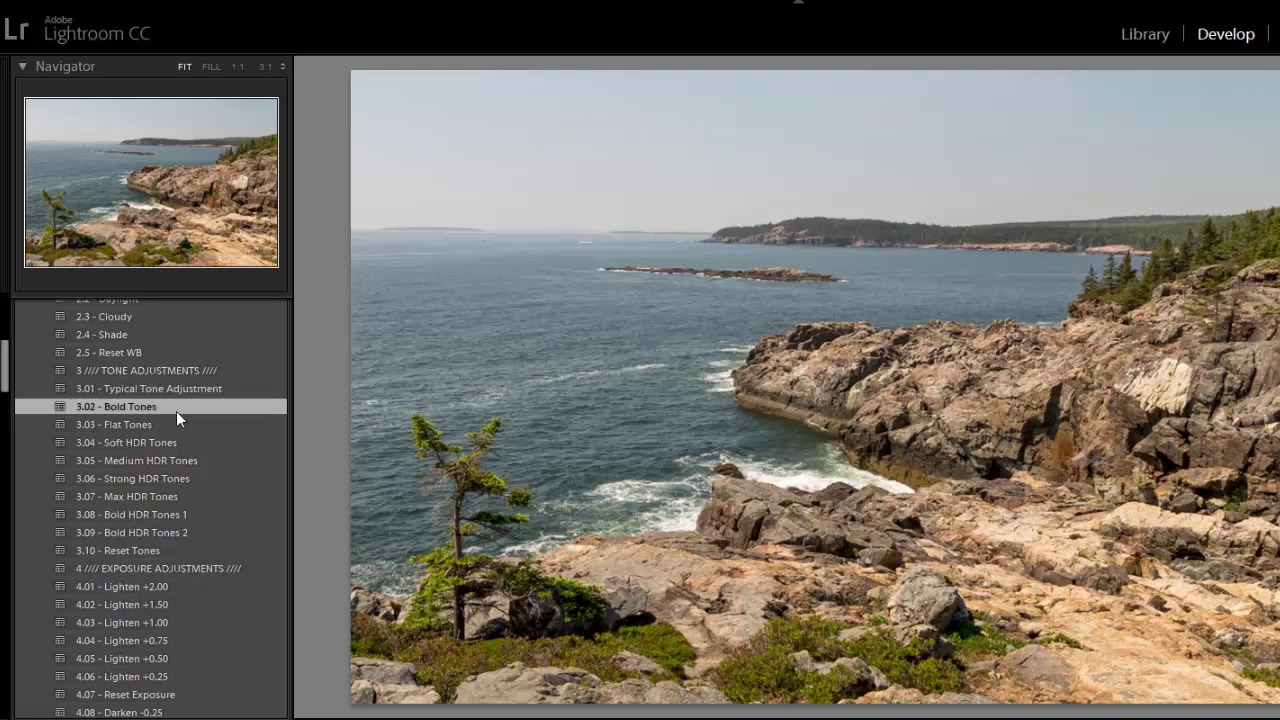
left_click(176, 514)
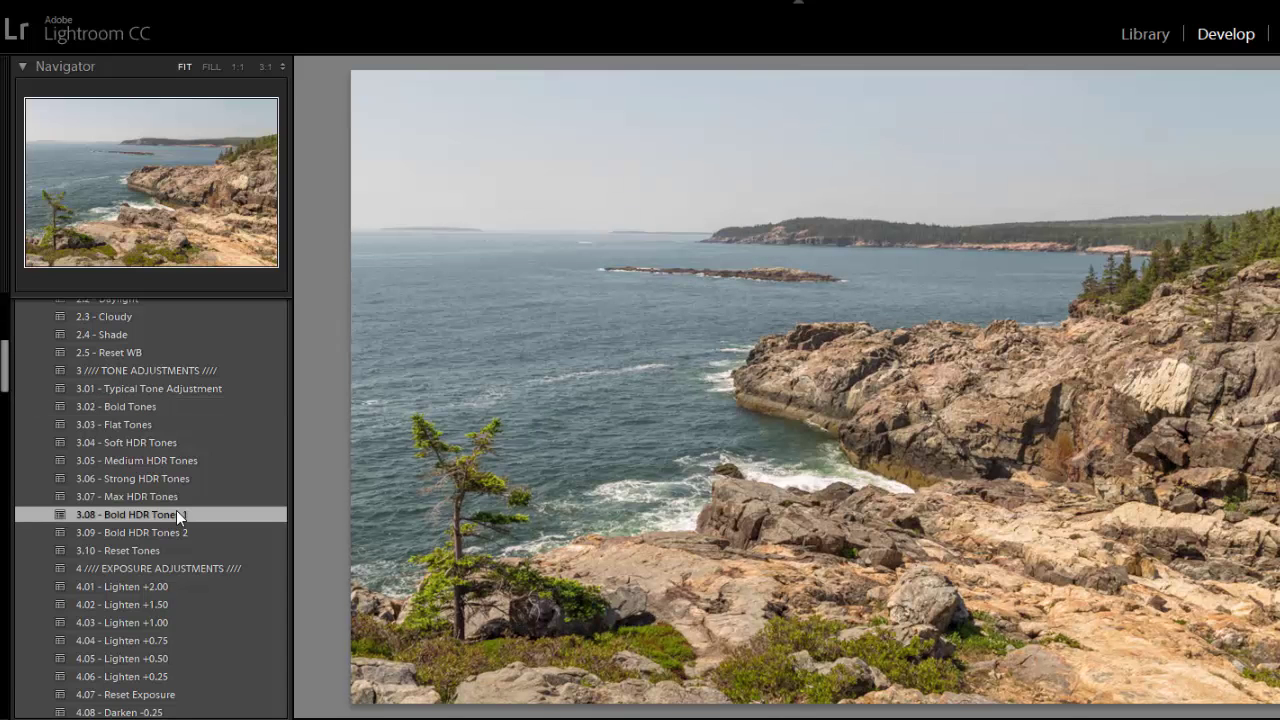
left_click(178, 531)
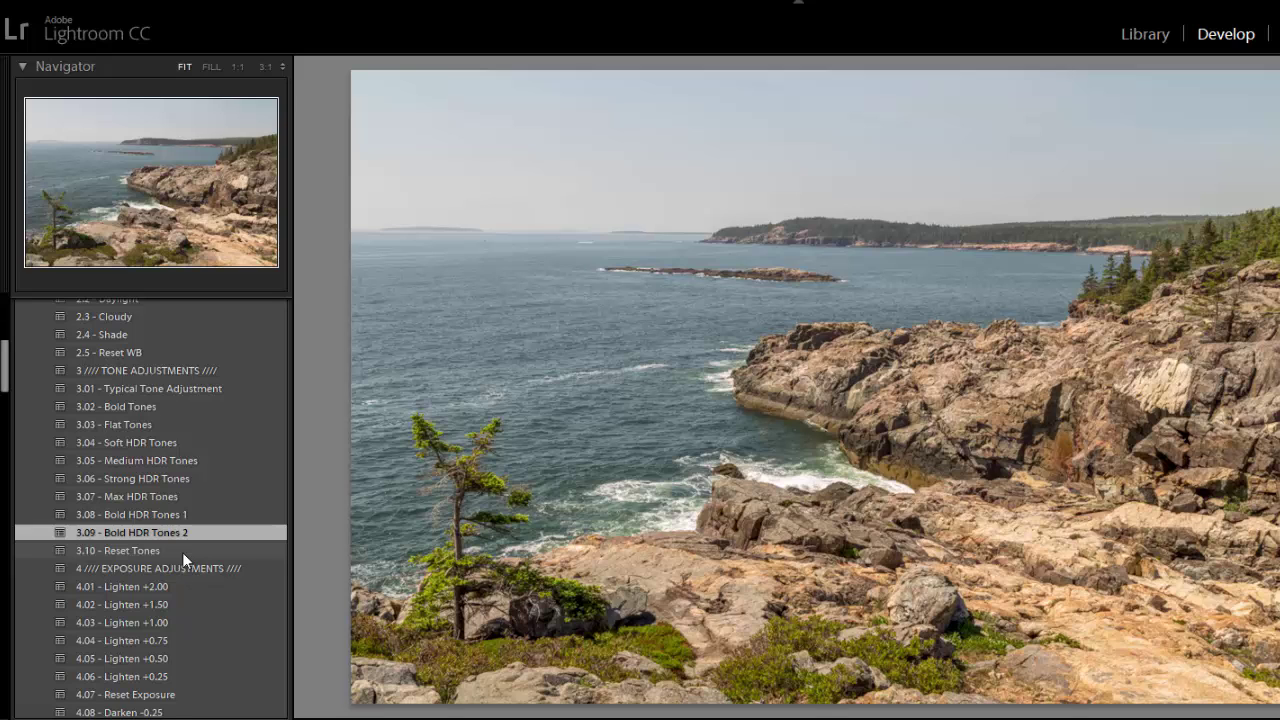
Try the contrast presets from 5.01 - Contrast +++++ down to 5.05 - Contrast +, and reset the contrast.
scroll(182, 552, "down", 3)
scroll(174, 470, "down", 3)
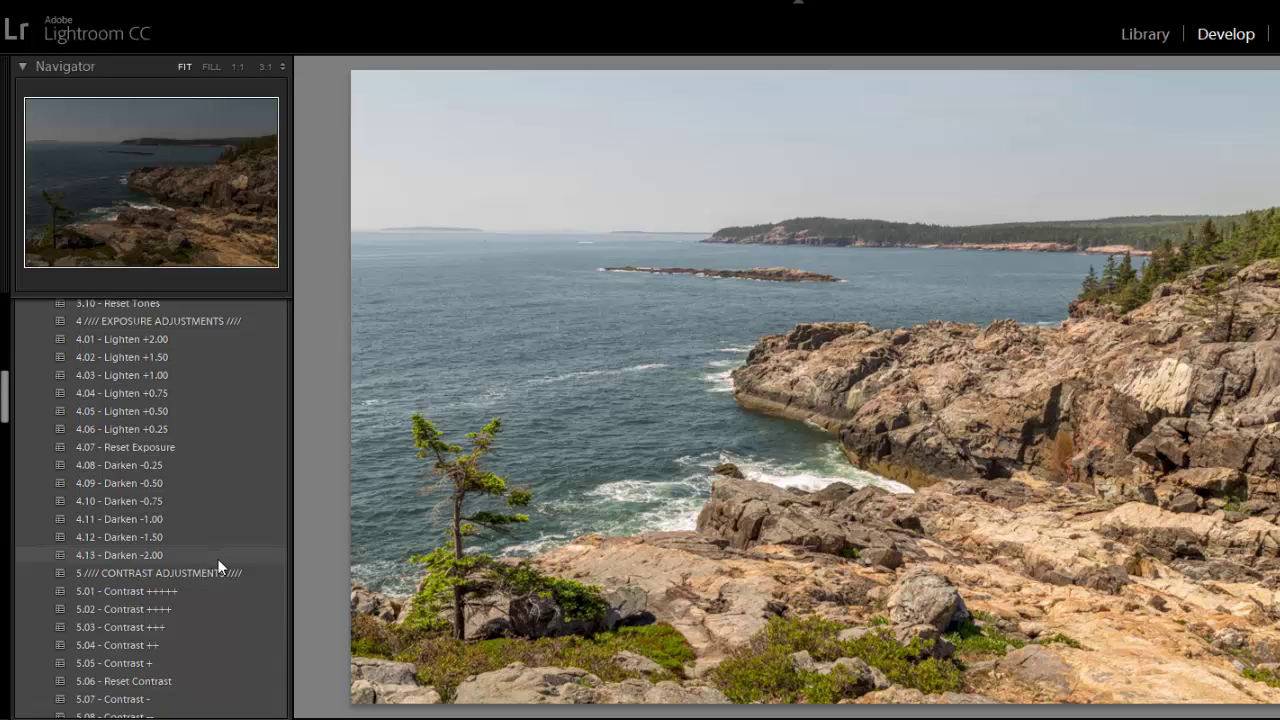
scroll(218, 559, "down", 3)
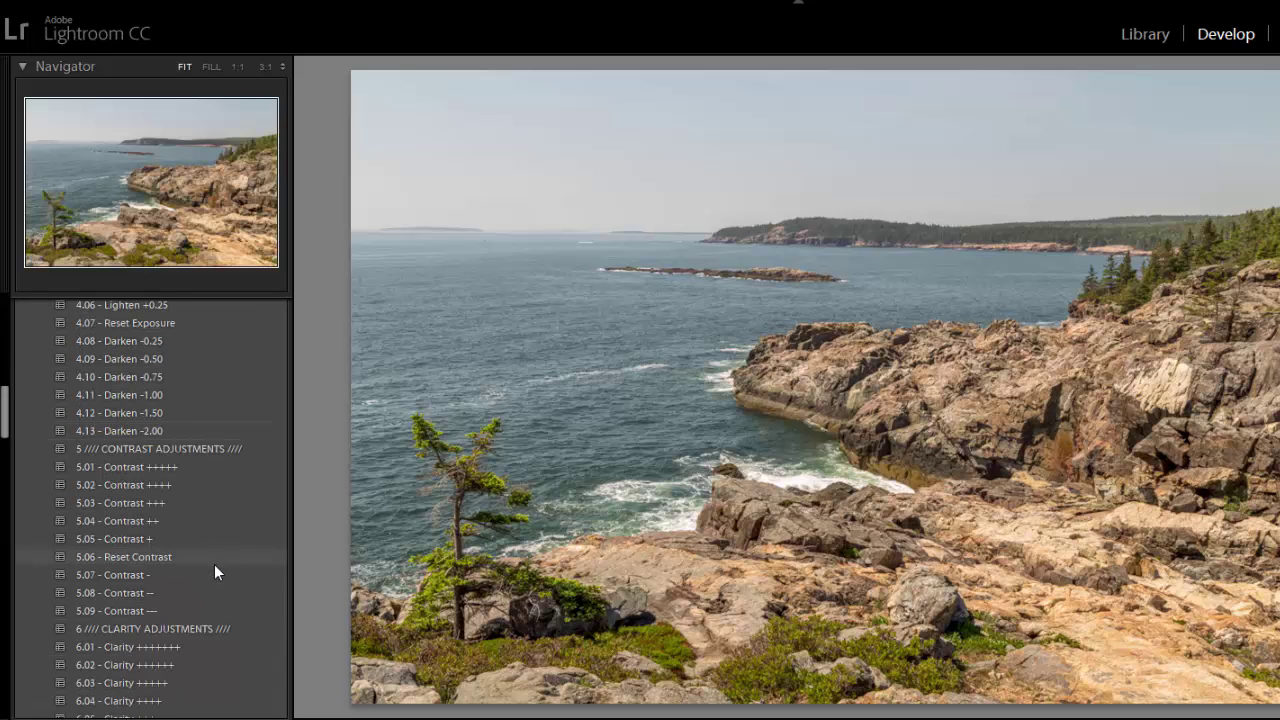
left_click(182, 466)
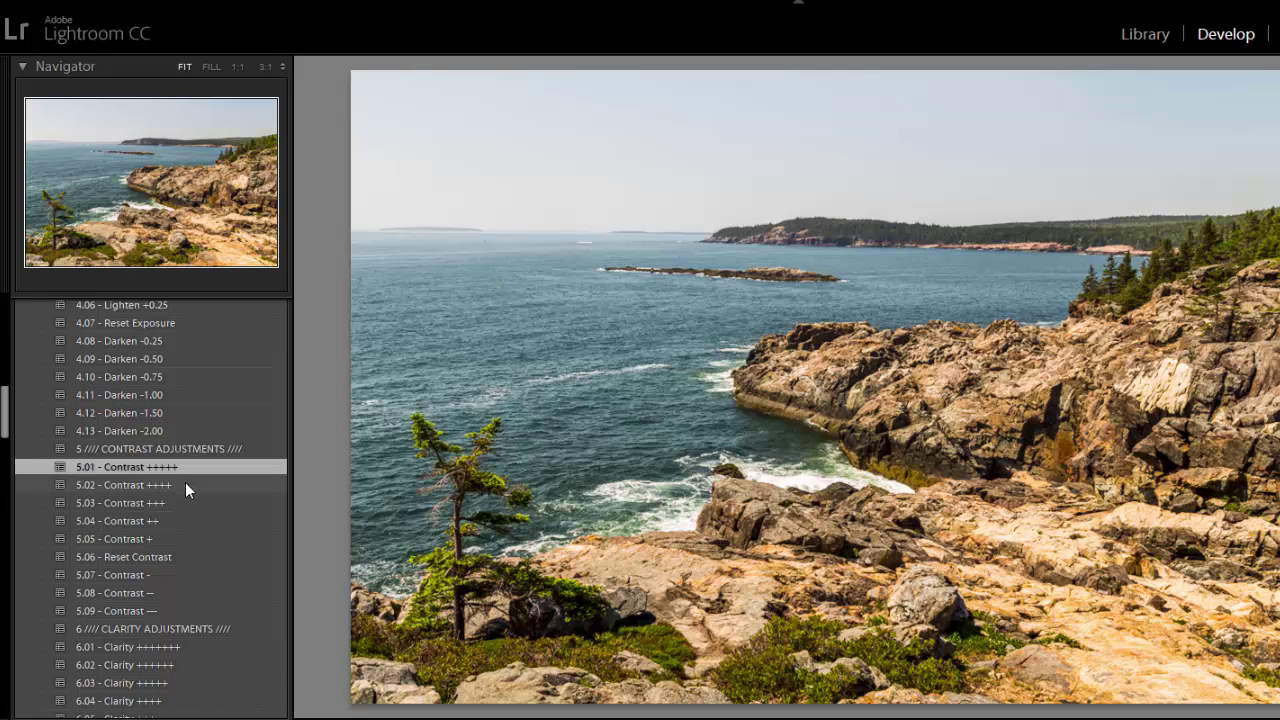
left_click(185, 484)
left_click(179, 502)
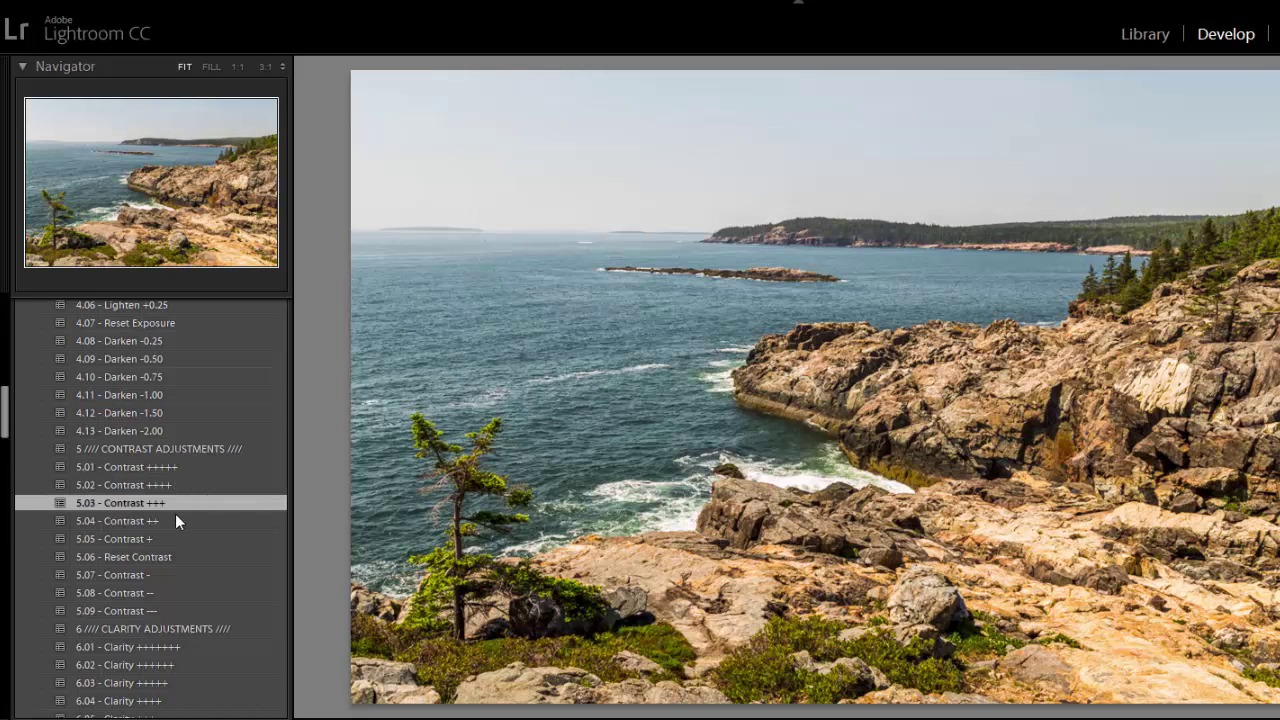
left_click(172, 522)
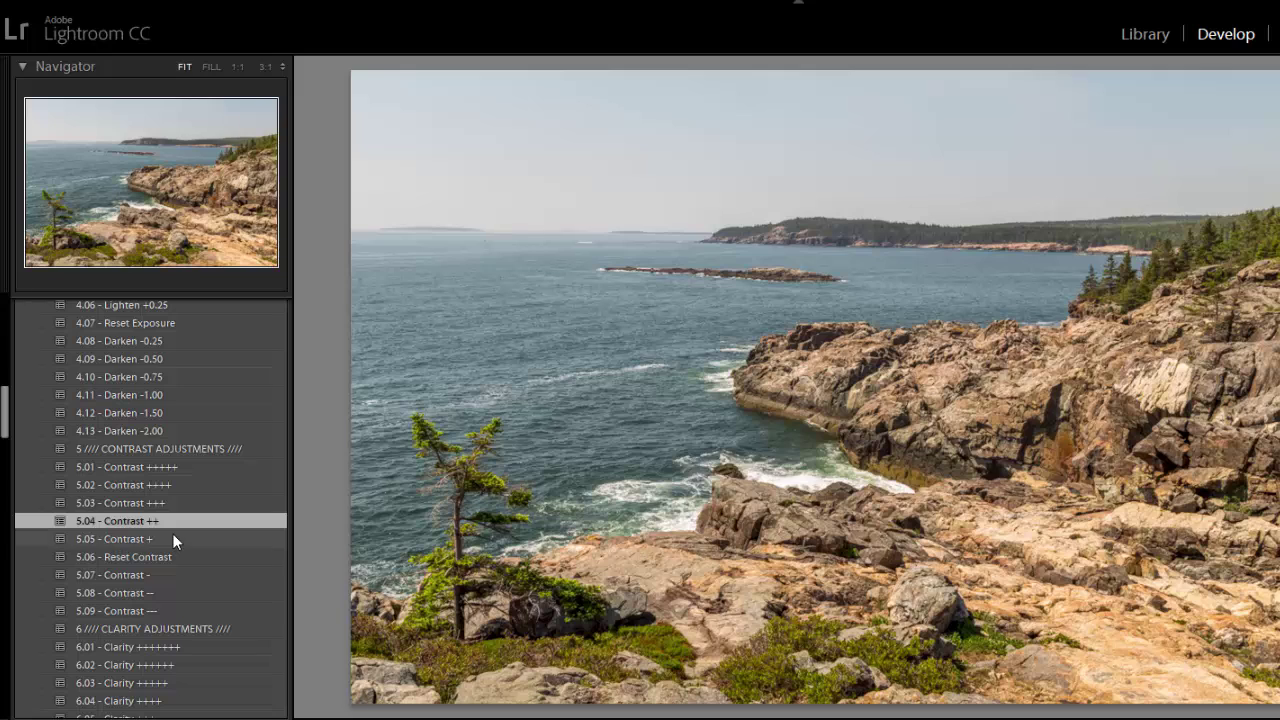
left_click(172, 538)
left_click(174, 556)
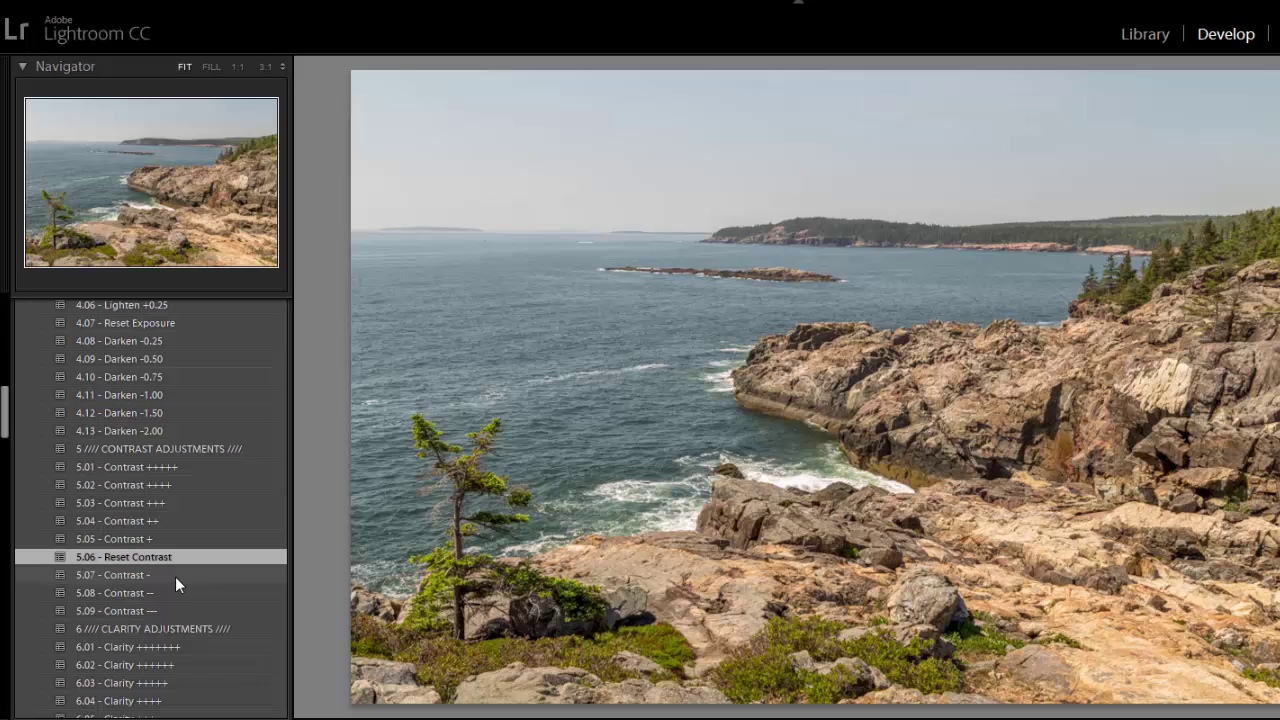
Try the reduced-contrast presets 5.07 to 5.09, compare 5.05, 5.04 and 5.03, and settle on 5.04 - Contrast ++.
left_click(175, 576)
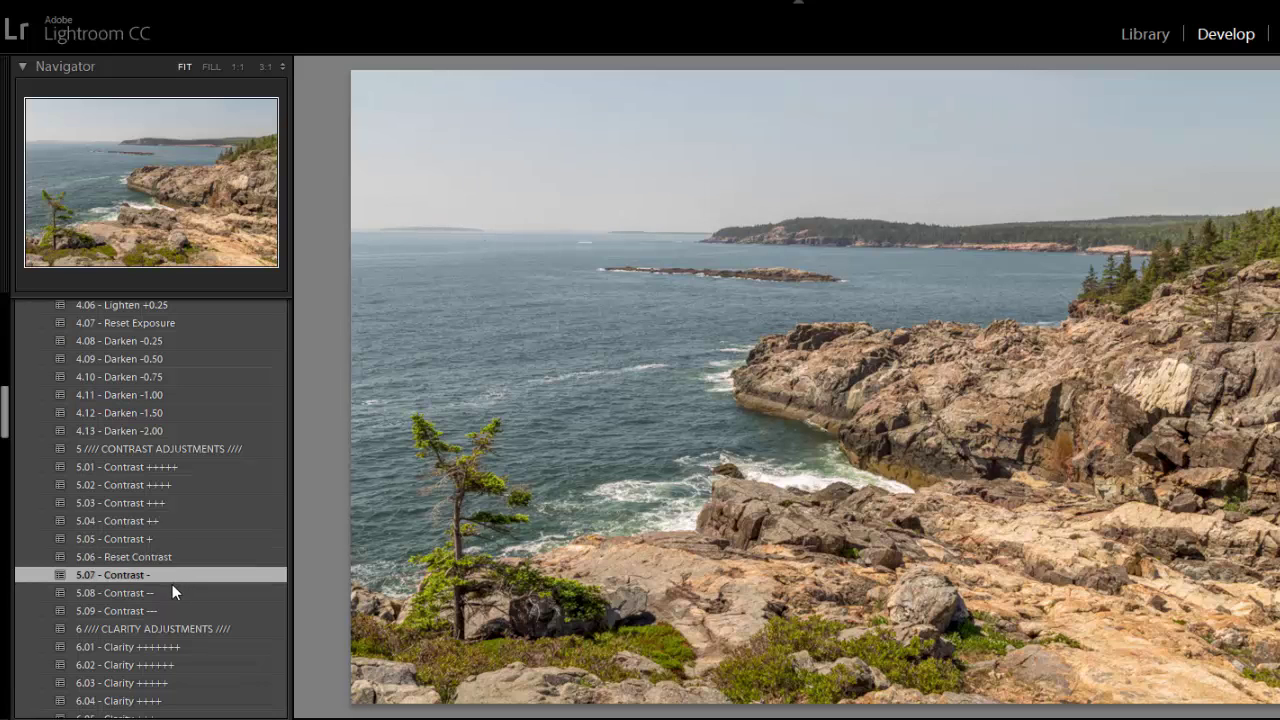
left_click(170, 593)
left_click(166, 607)
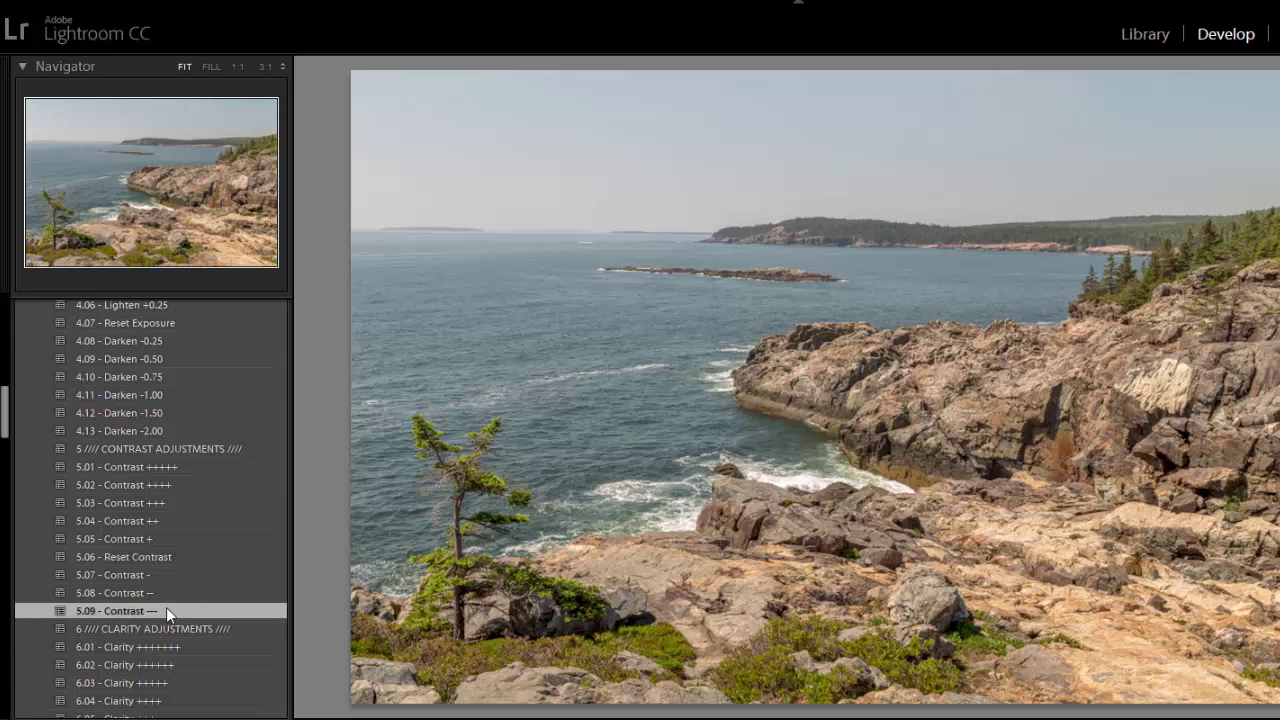
left_click(160, 539)
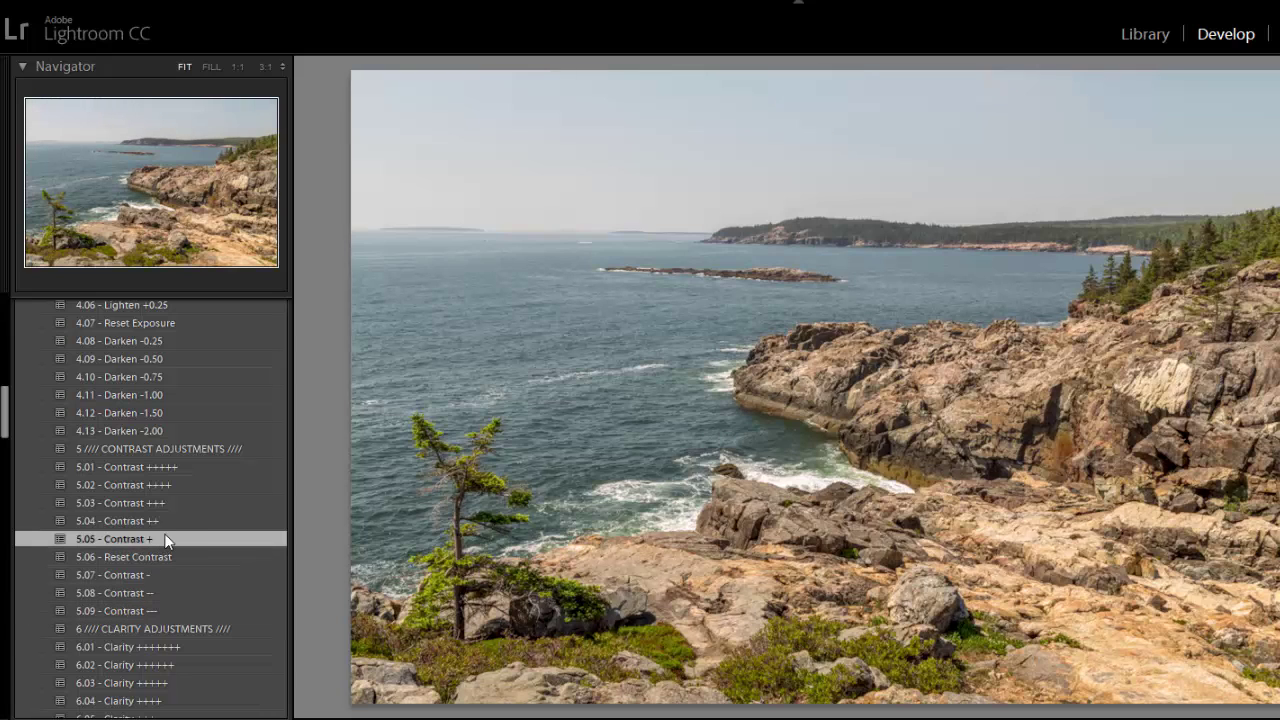
left_click(172, 521)
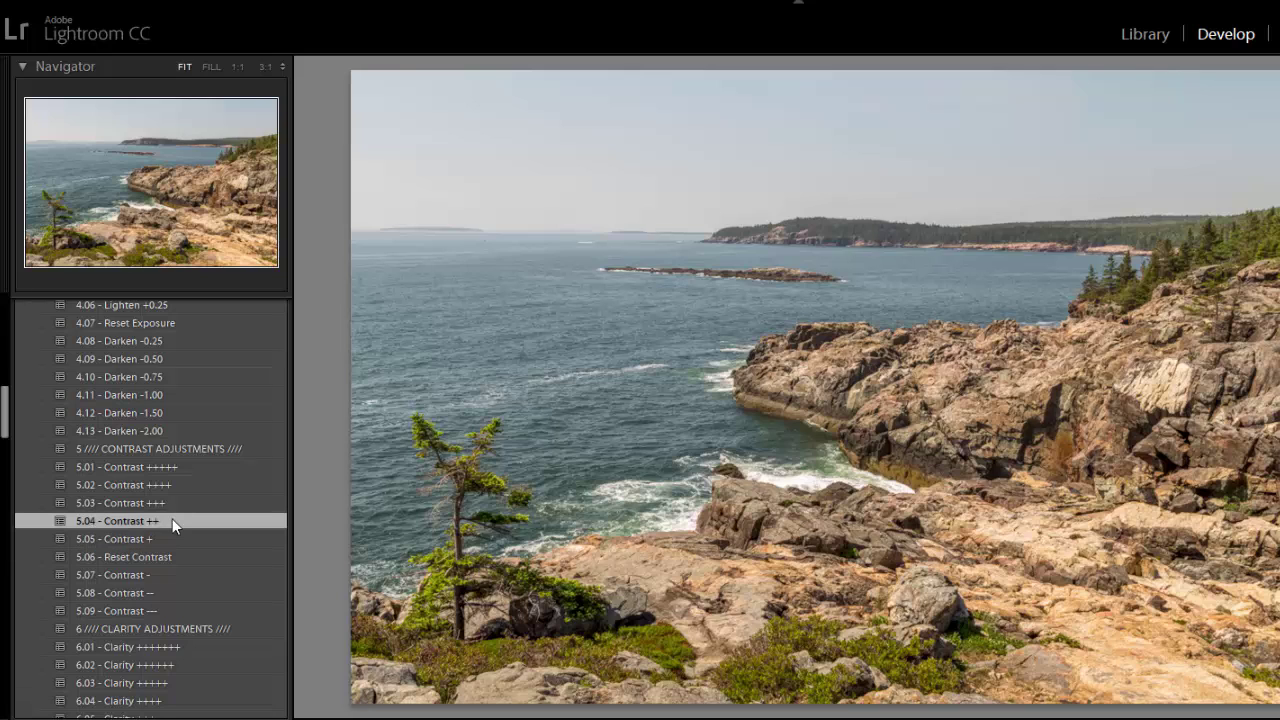
left_click(177, 504)
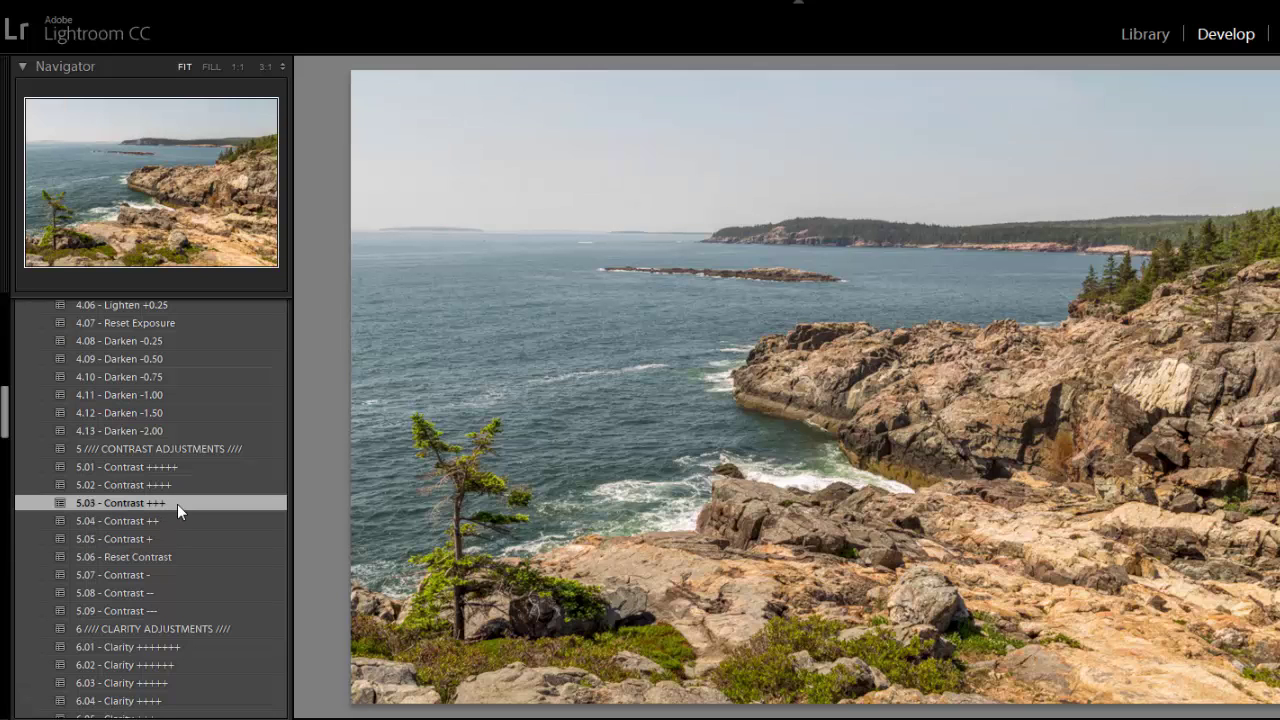
left_click(177, 520)
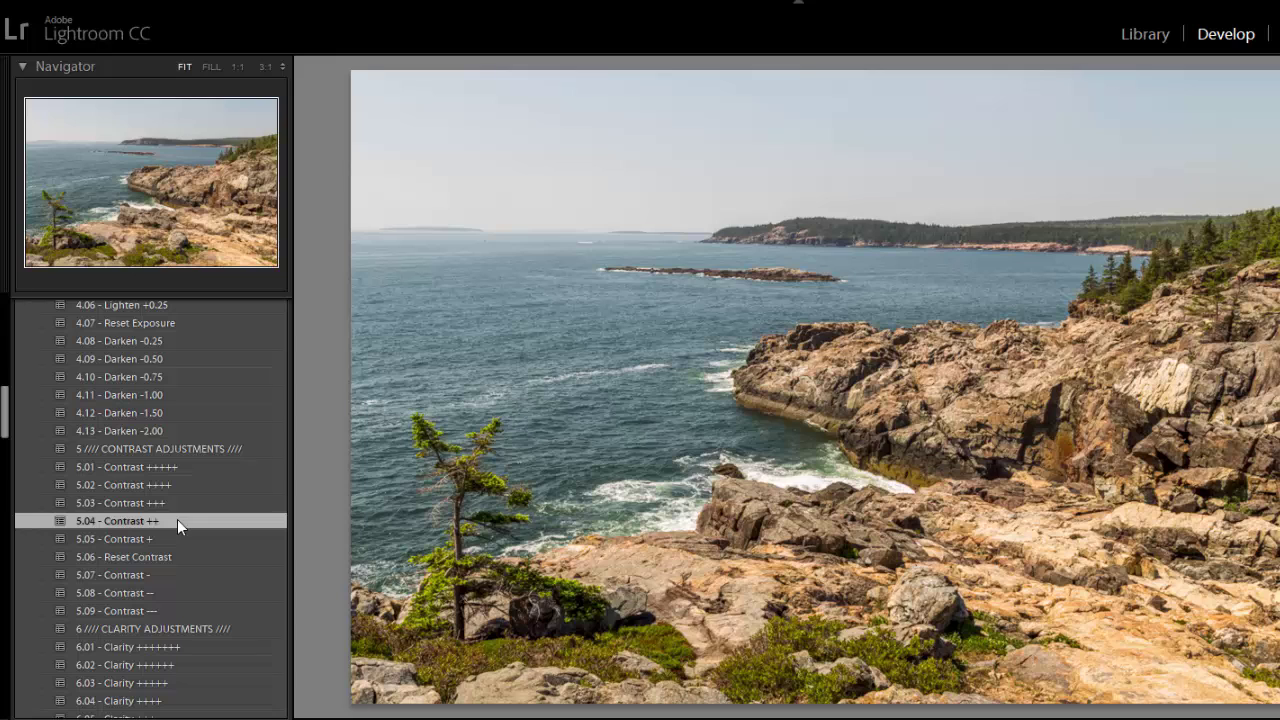
Try the strongest clarity preset 6.01 and the negative clarity preset 6.11, resetting the clarity after each.
scroll(189, 556, "down", 5)
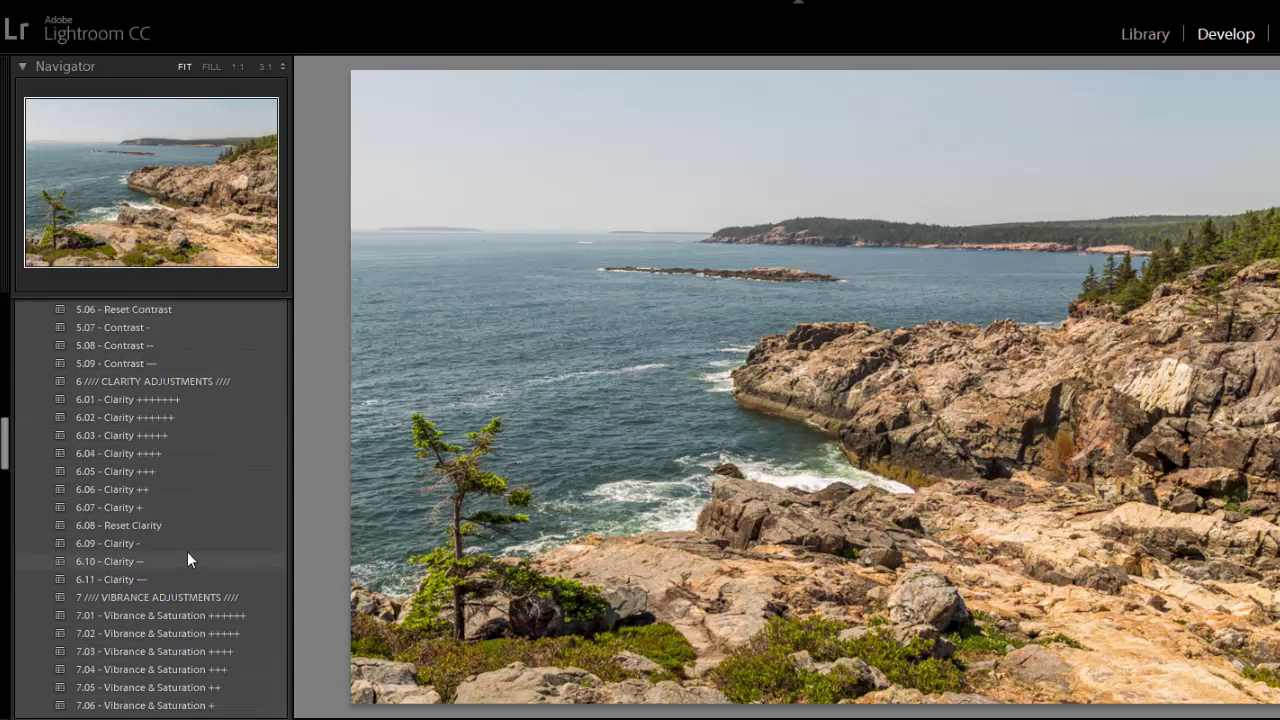
left_click(203, 399)
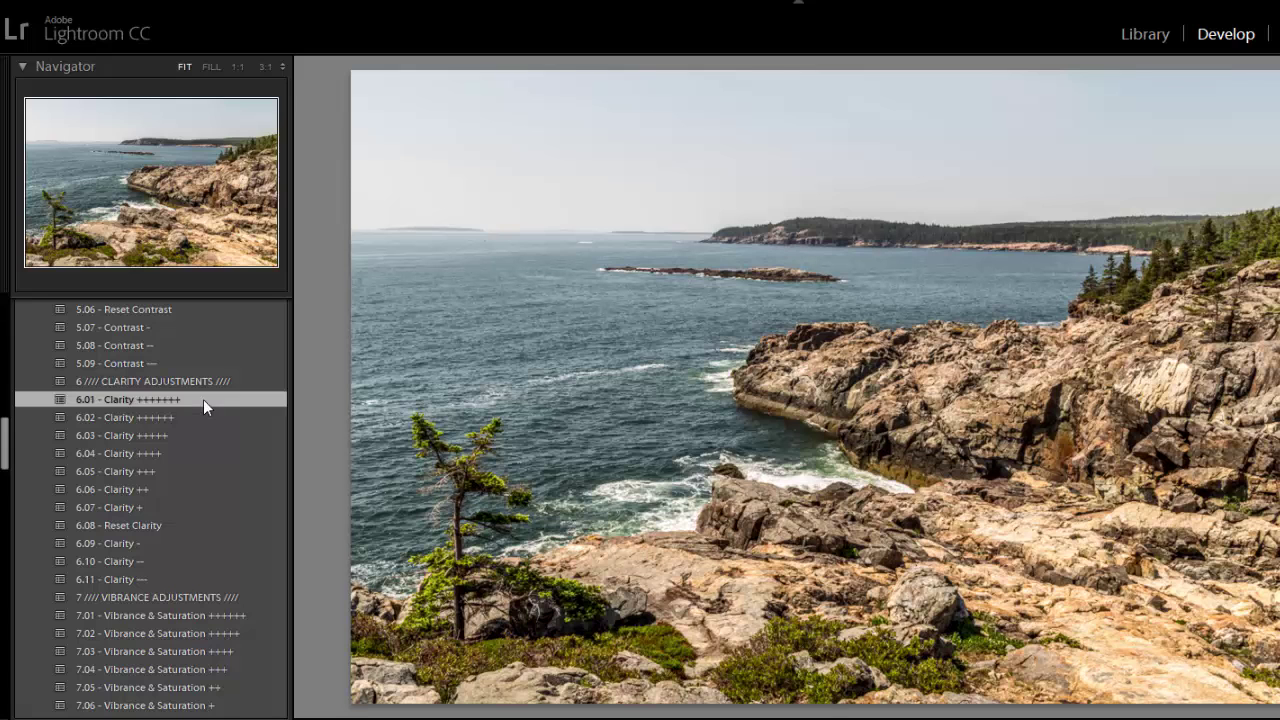
left_click(186, 527)
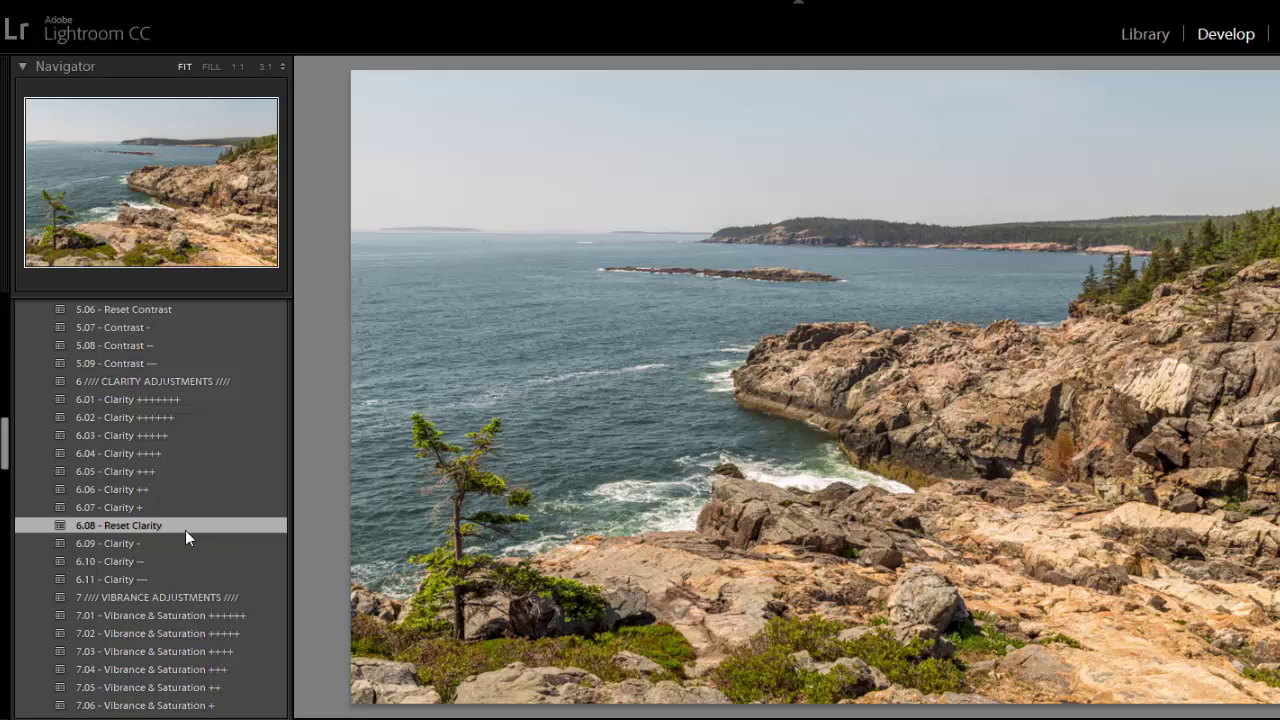
left_click(179, 580)
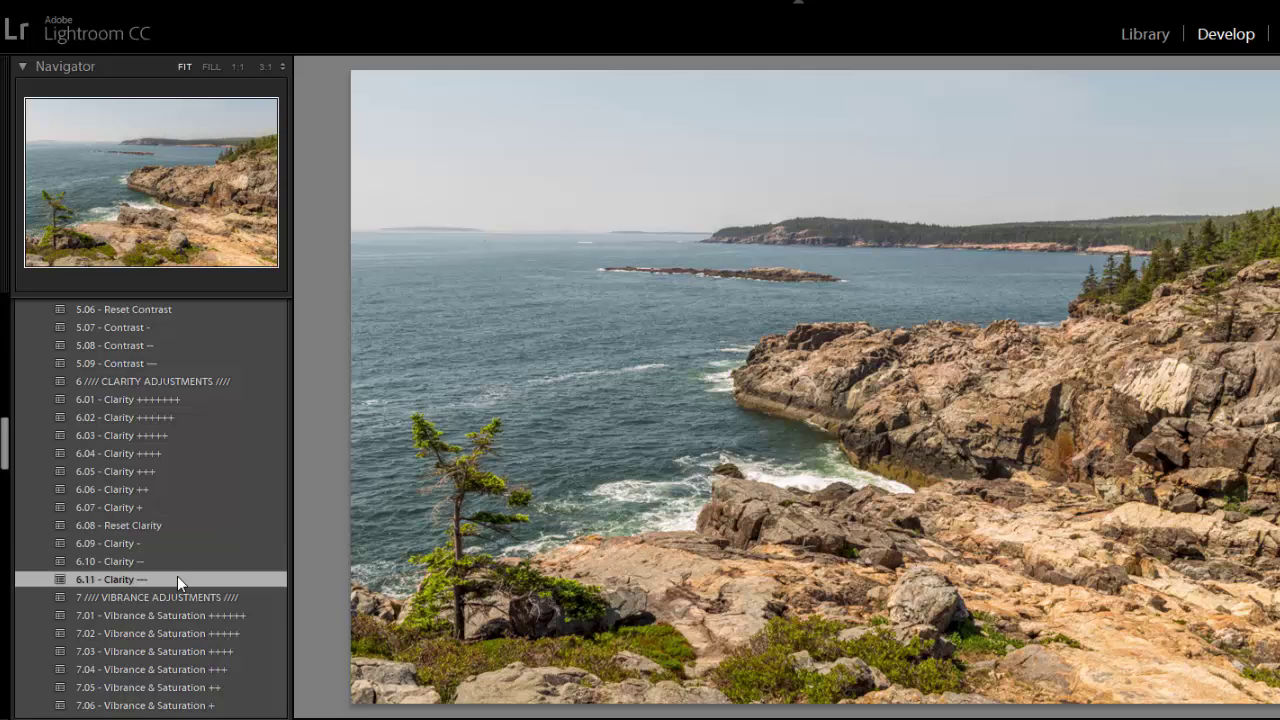
left_click(178, 524)
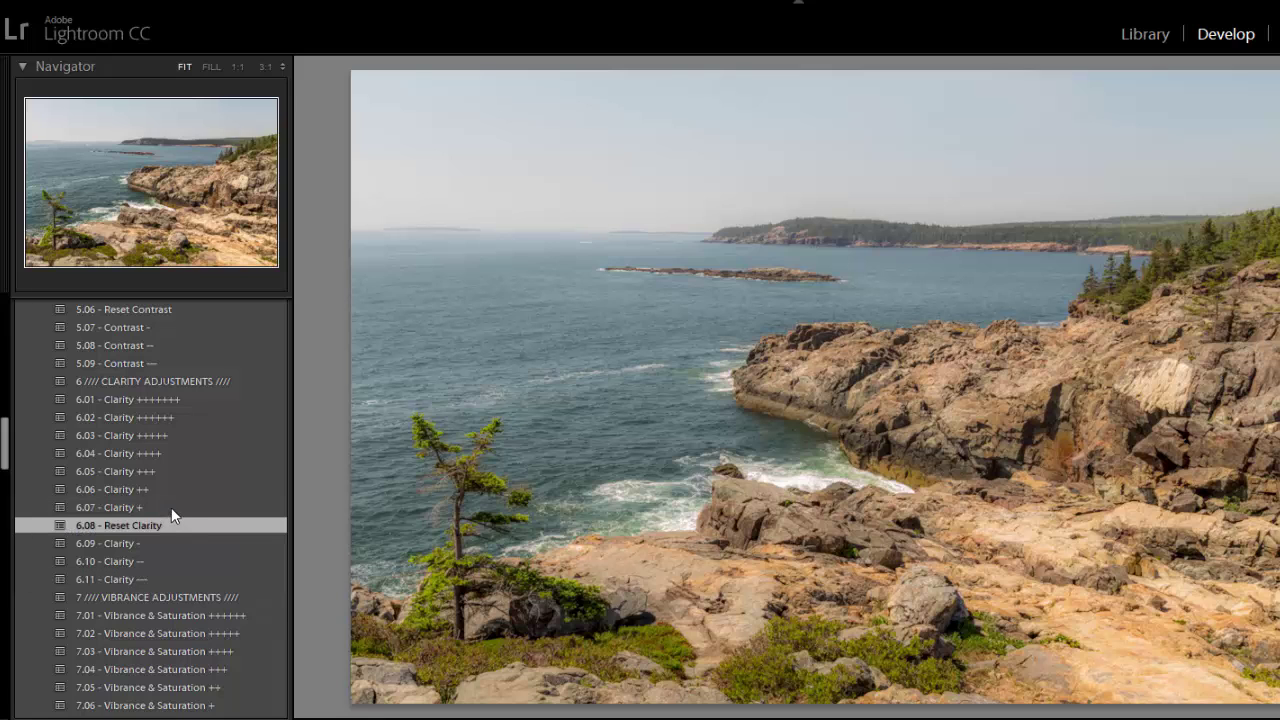
Compare the 6.07, 6.06 and 6.05 clarity presets, and settle on 6.06 - Clarity ++.
left_click(171, 507)
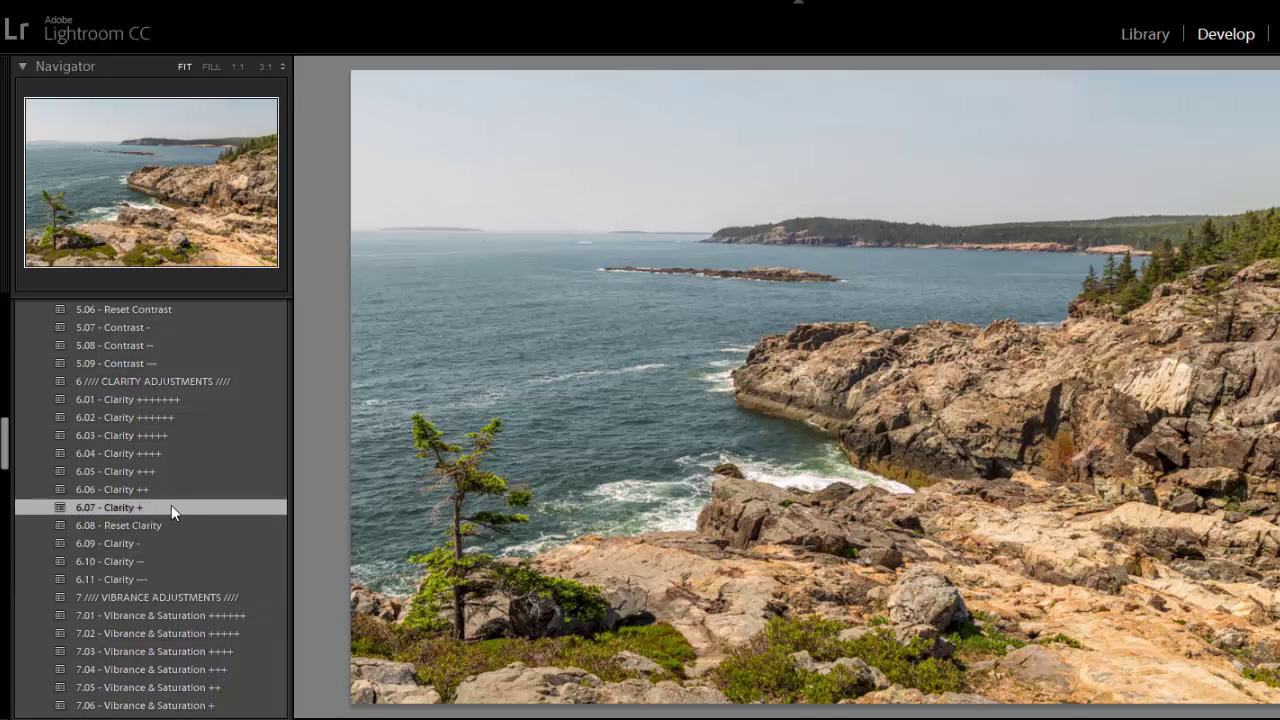
left_click(173, 491)
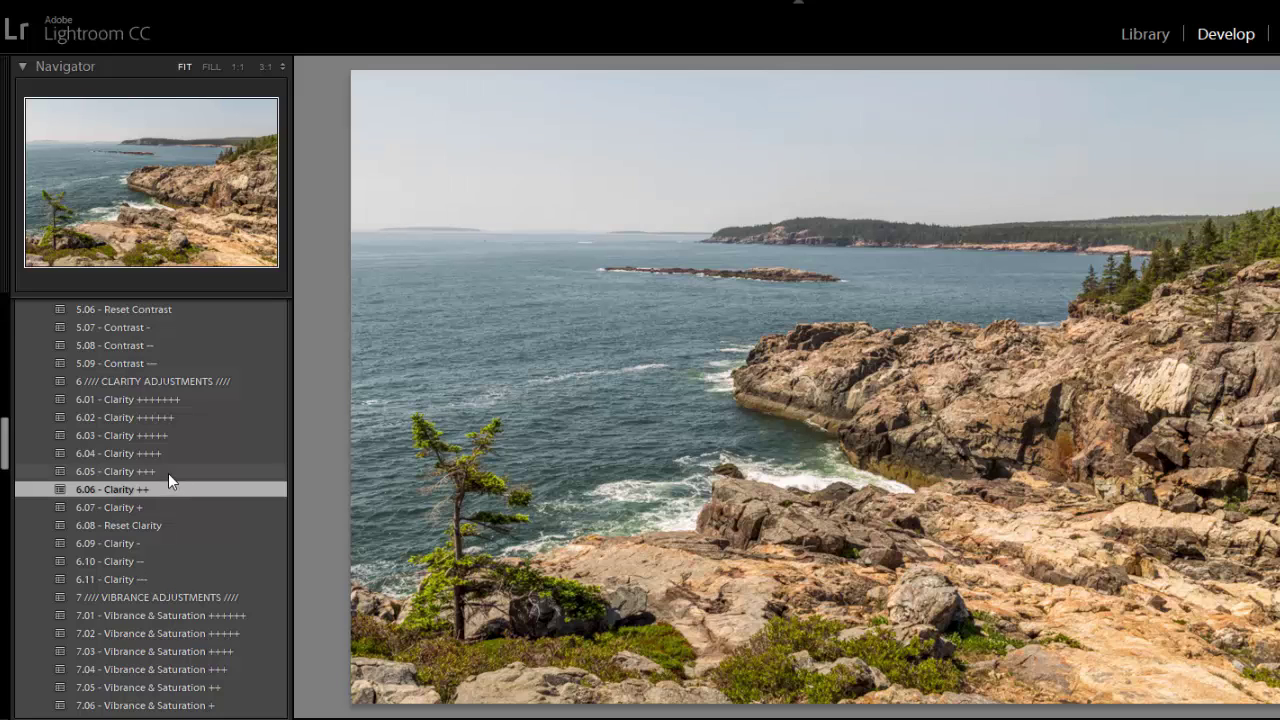
left_click(168, 472)
left_click(165, 487)
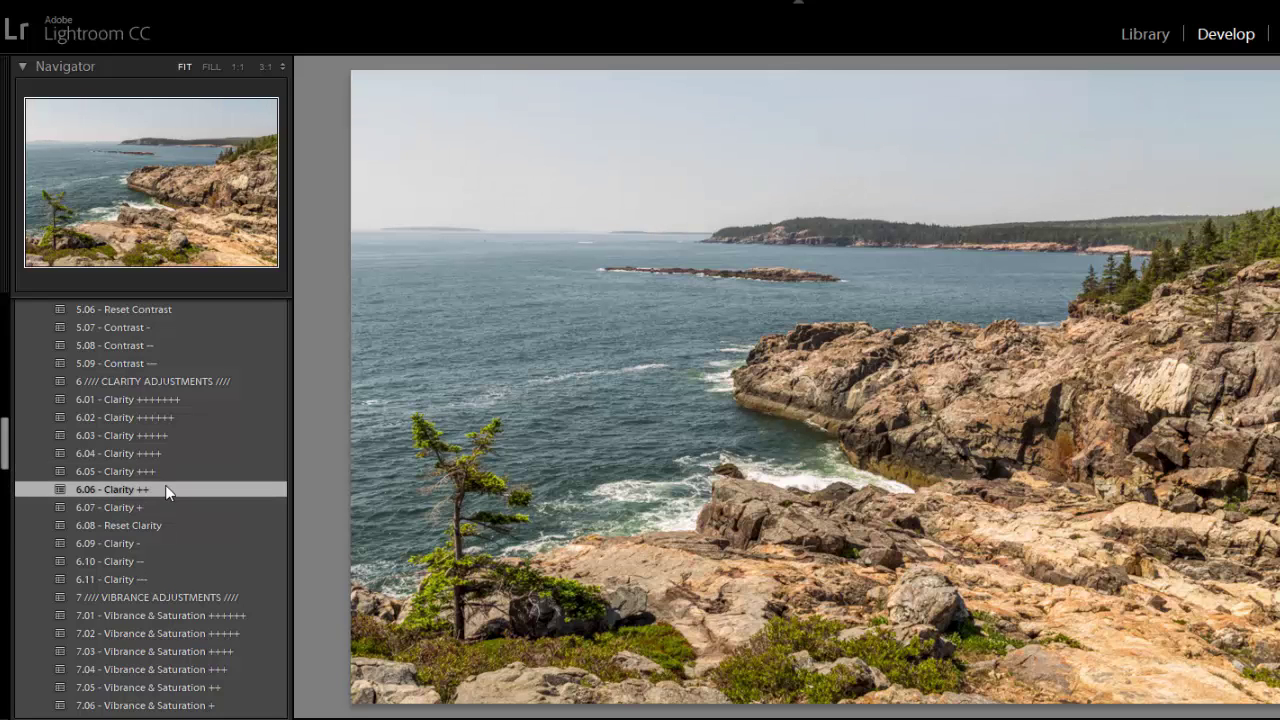
Try the negative Vibrance & Saturation presets 7.10, 7.11 and 7.12, and reset vibrance and saturation.
scroll(178, 520, "down", 3)
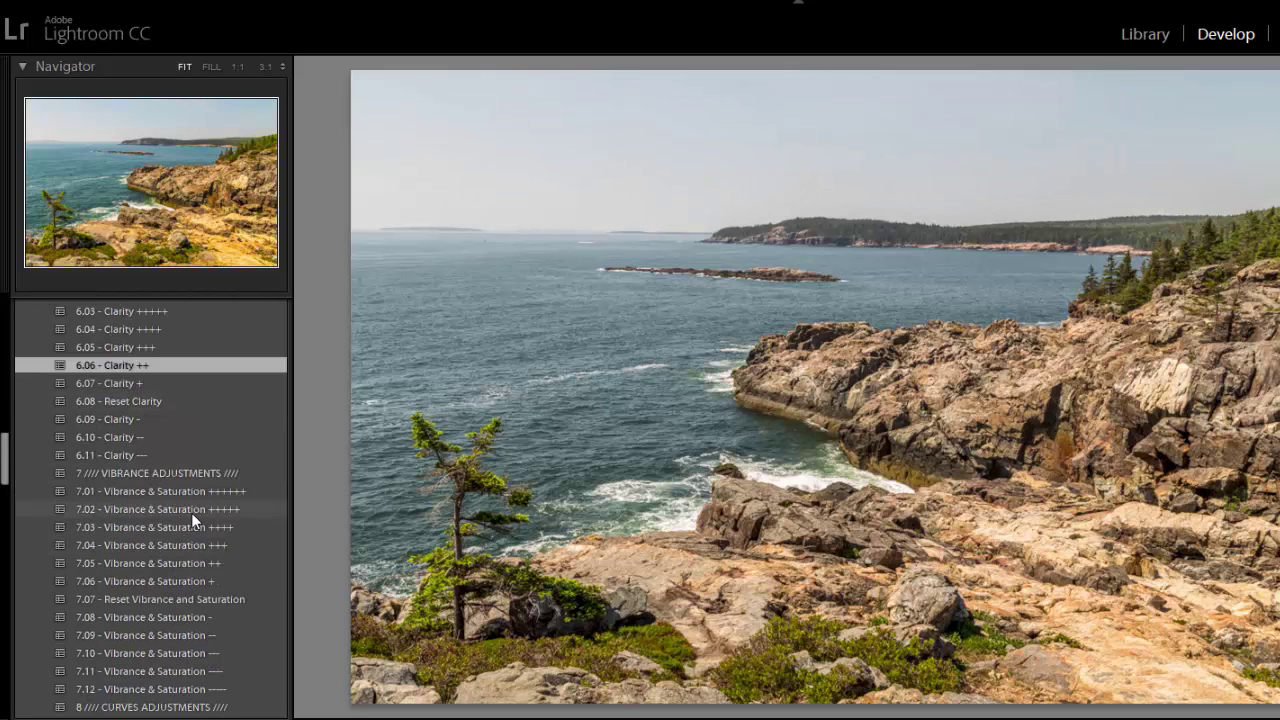
scroll(191, 512, "down", 3)
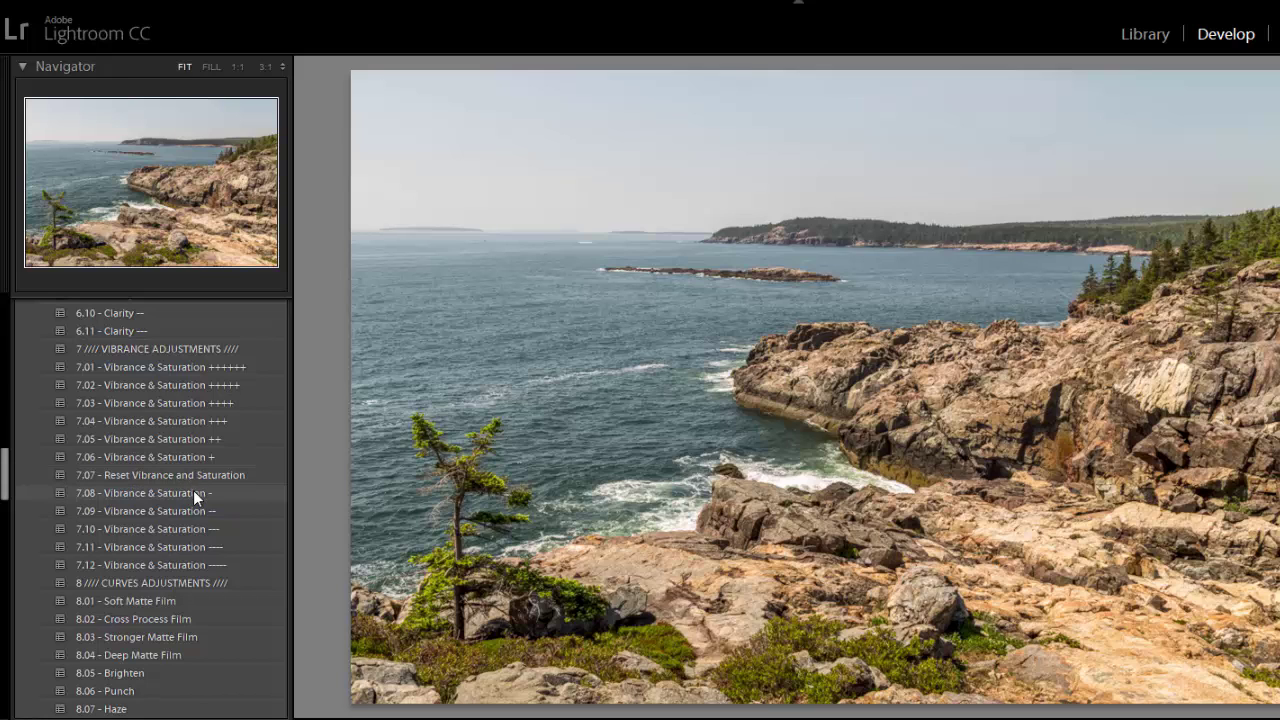
left_click(197, 528)
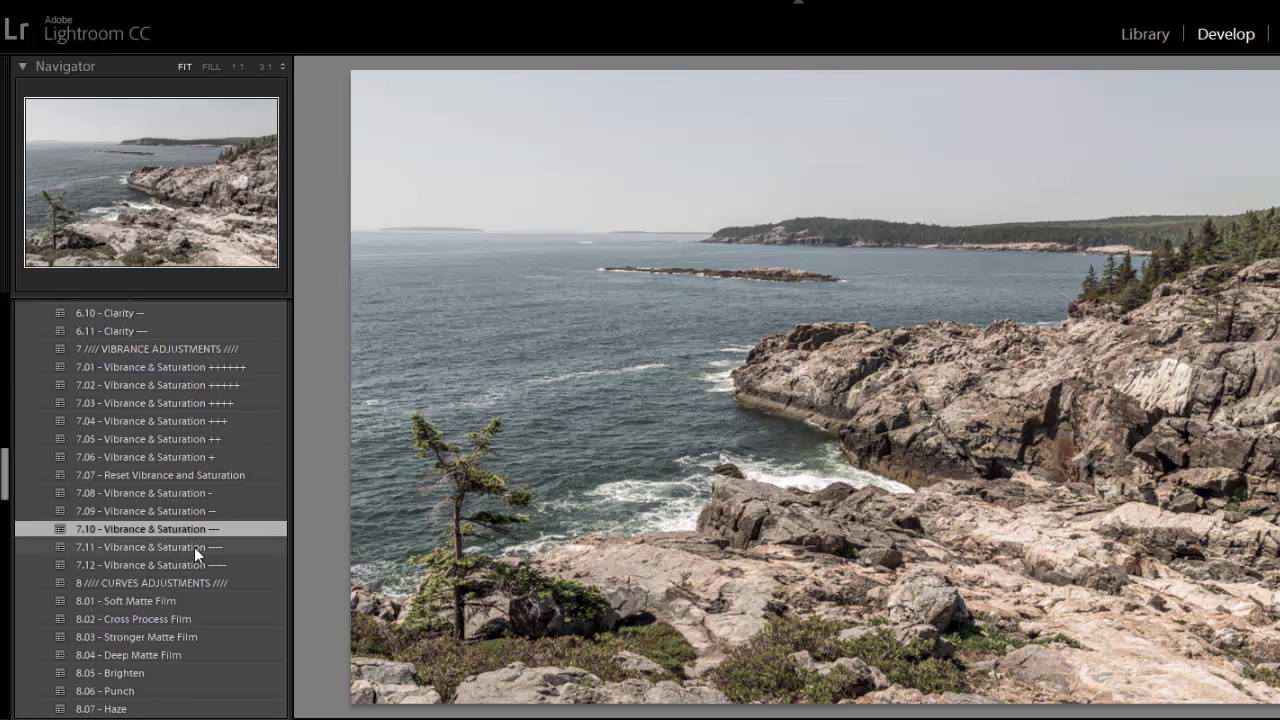
left_click(194, 546)
left_click(190, 566)
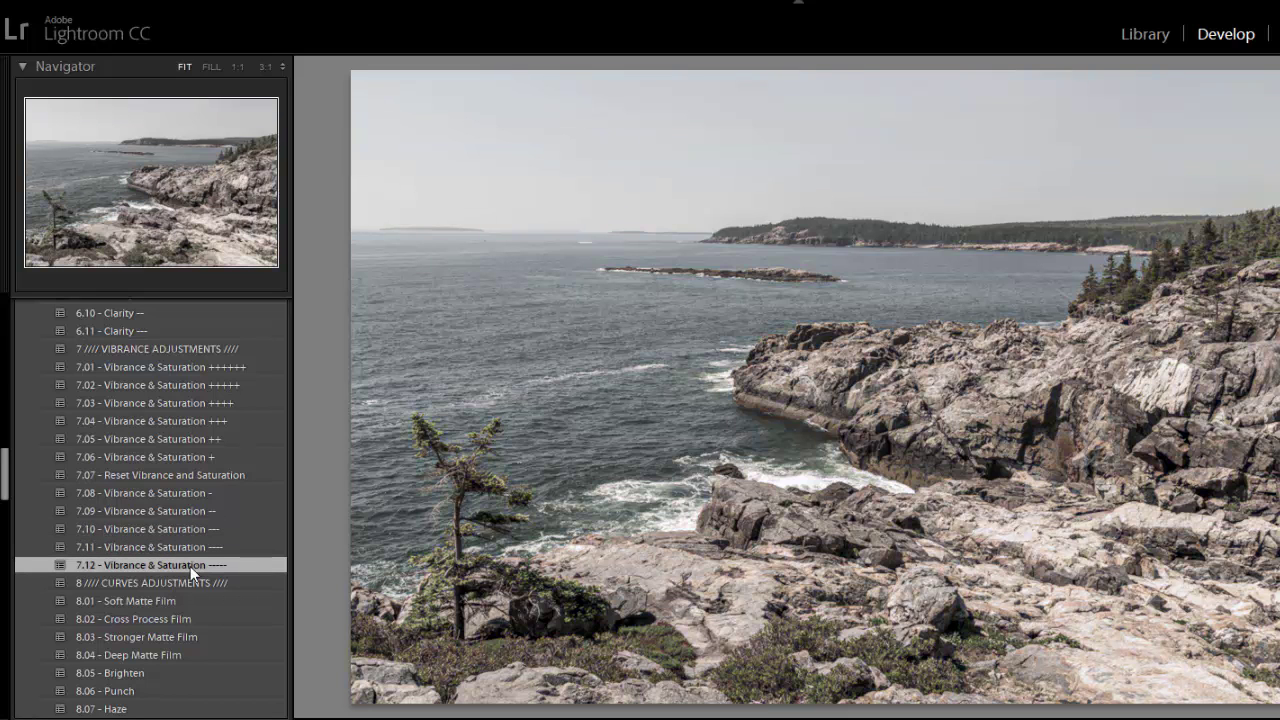
left_click(197, 474)
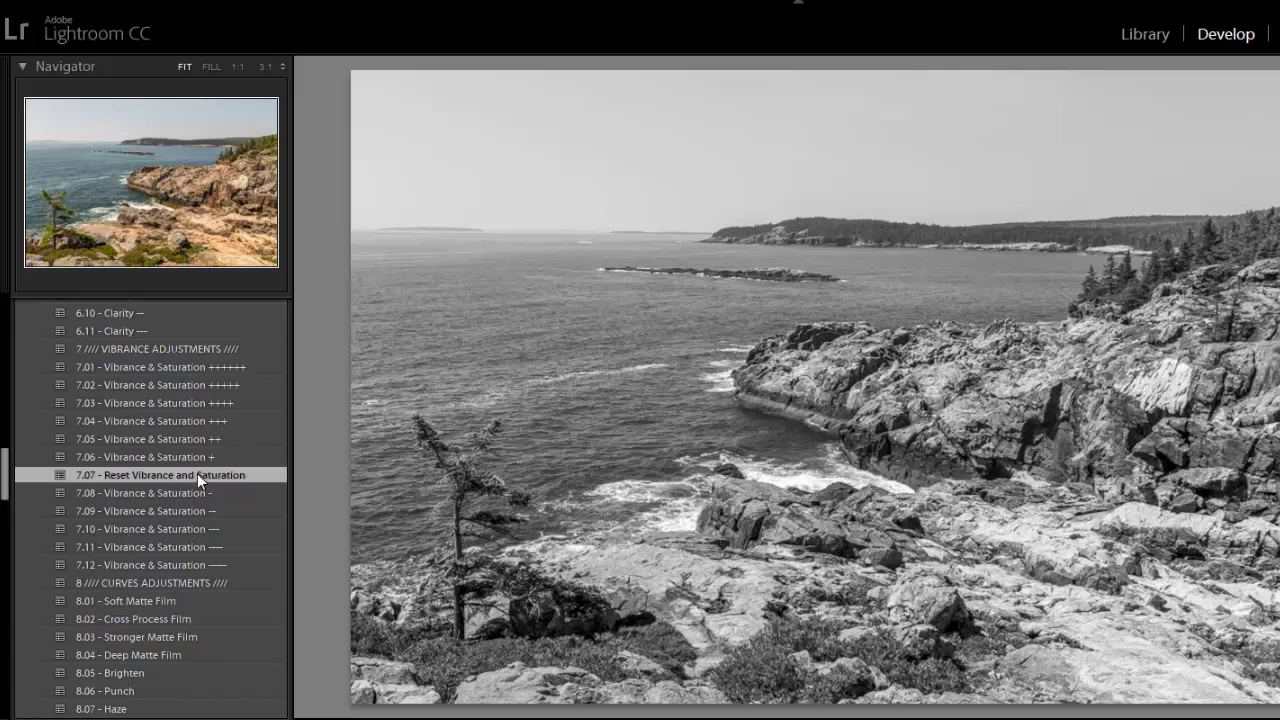
Compare the 7.06 and 7.05 vibrance presets, and settle on 7.06 - Vibrance & Saturation +.
left_click(198, 457)
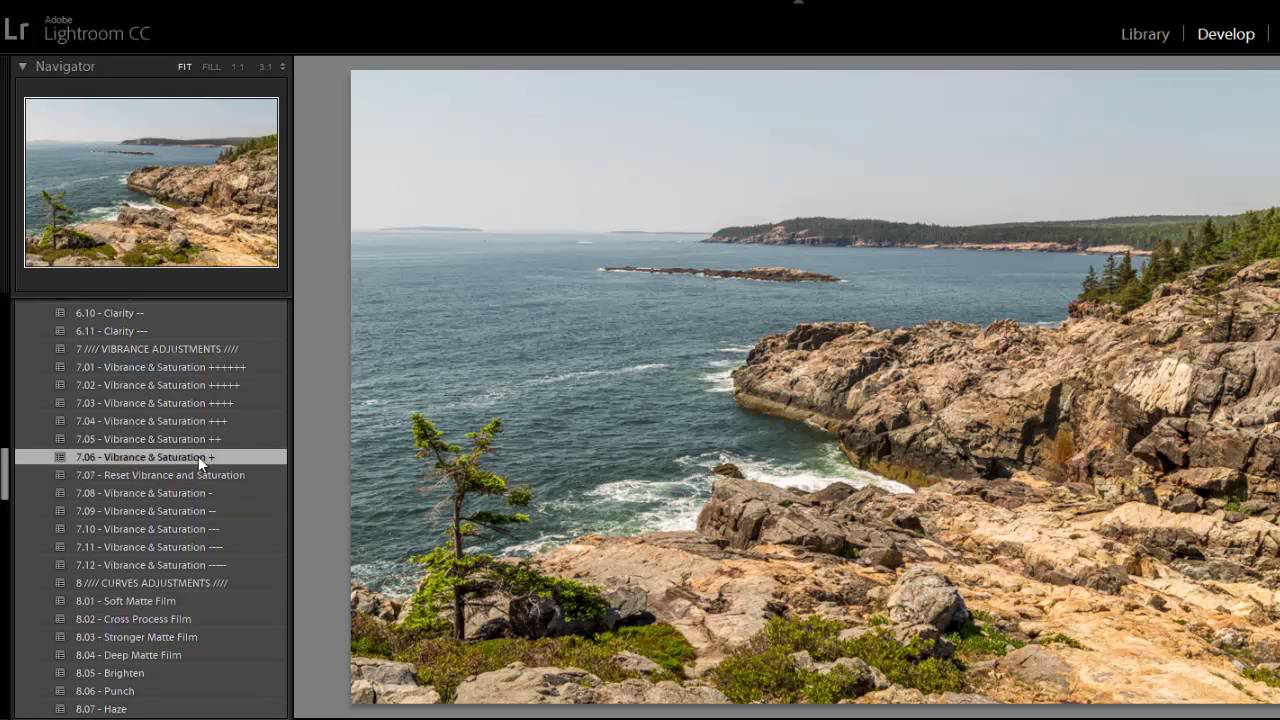
left_click(200, 439)
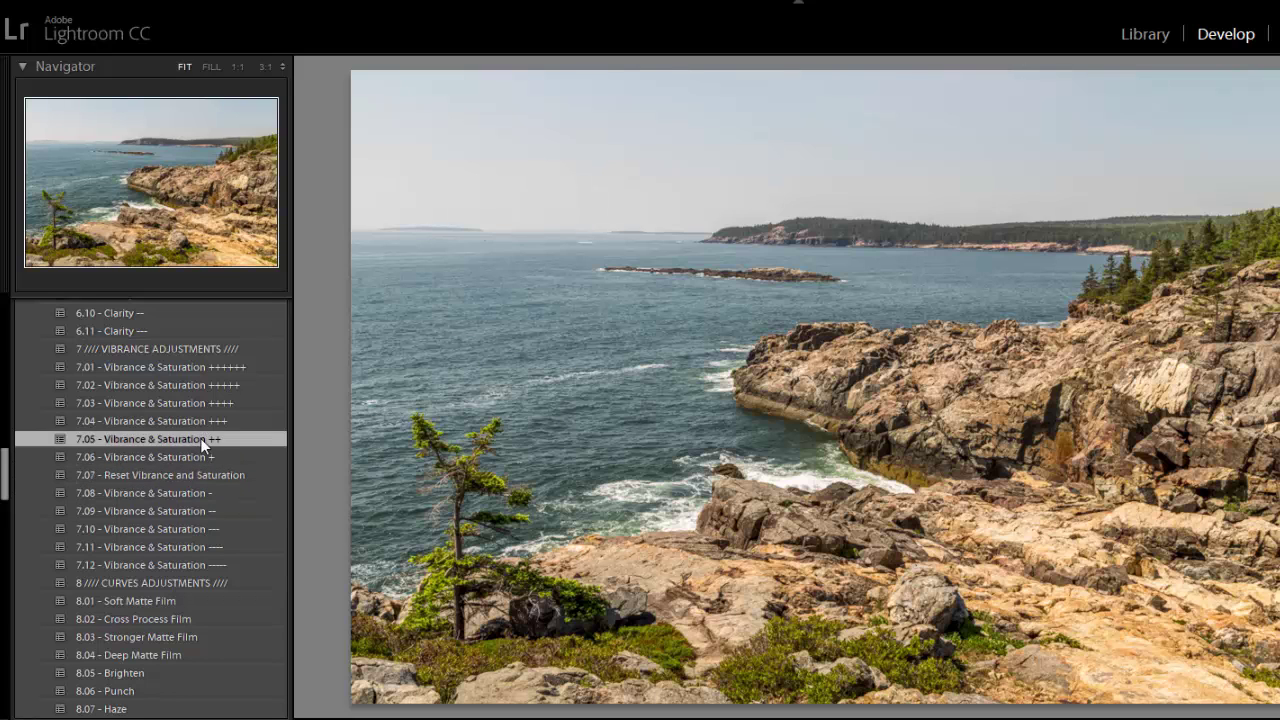
left_click(207, 459)
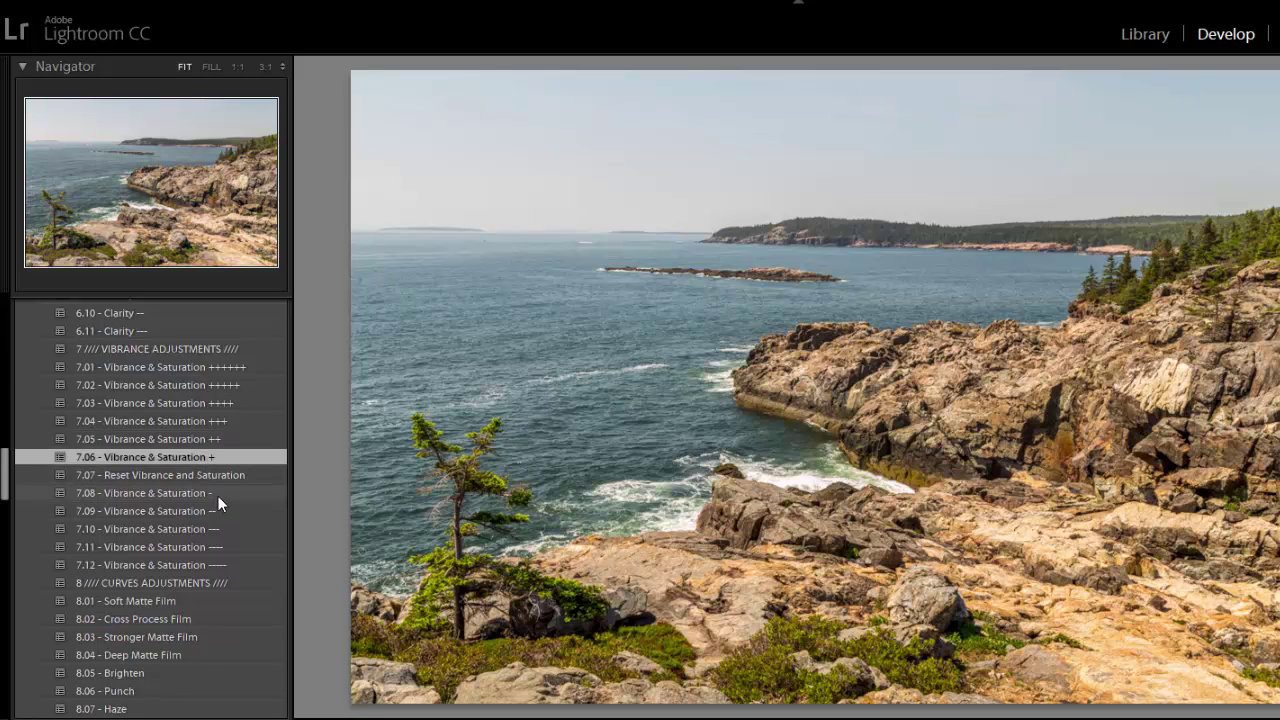
Compare the Cross Process Film, Stronger Matte Film, Soft Cross Process and Vintage Blue Boost curves presets, and settle on 8.01 - Soft Matte Film.
scroll(218, 495, "down", 3)
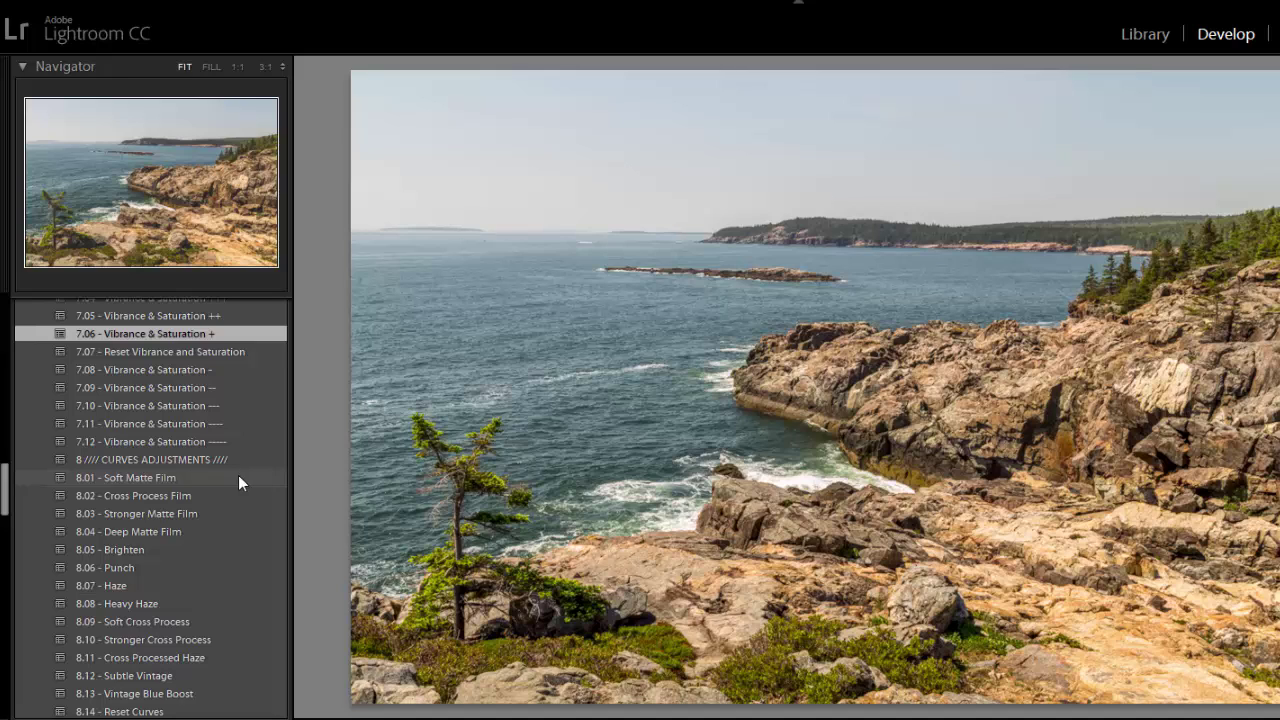
left_click(238, 477)
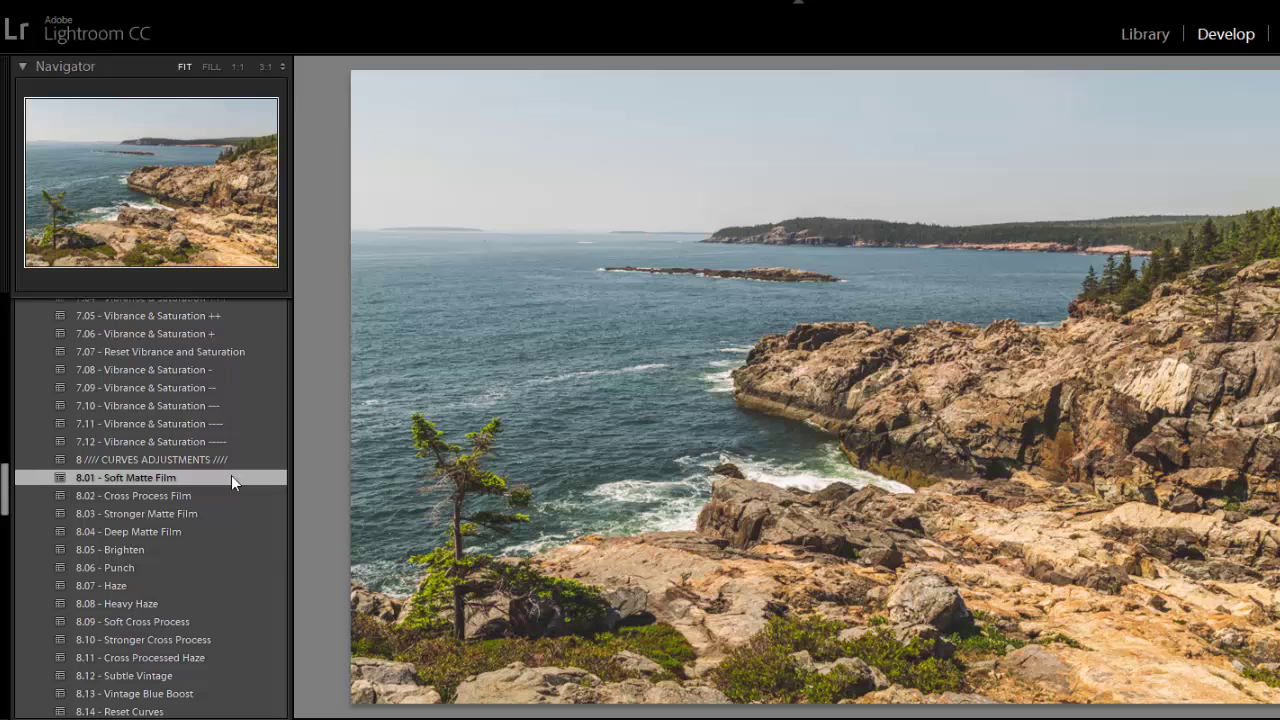
left_click(211, 497)
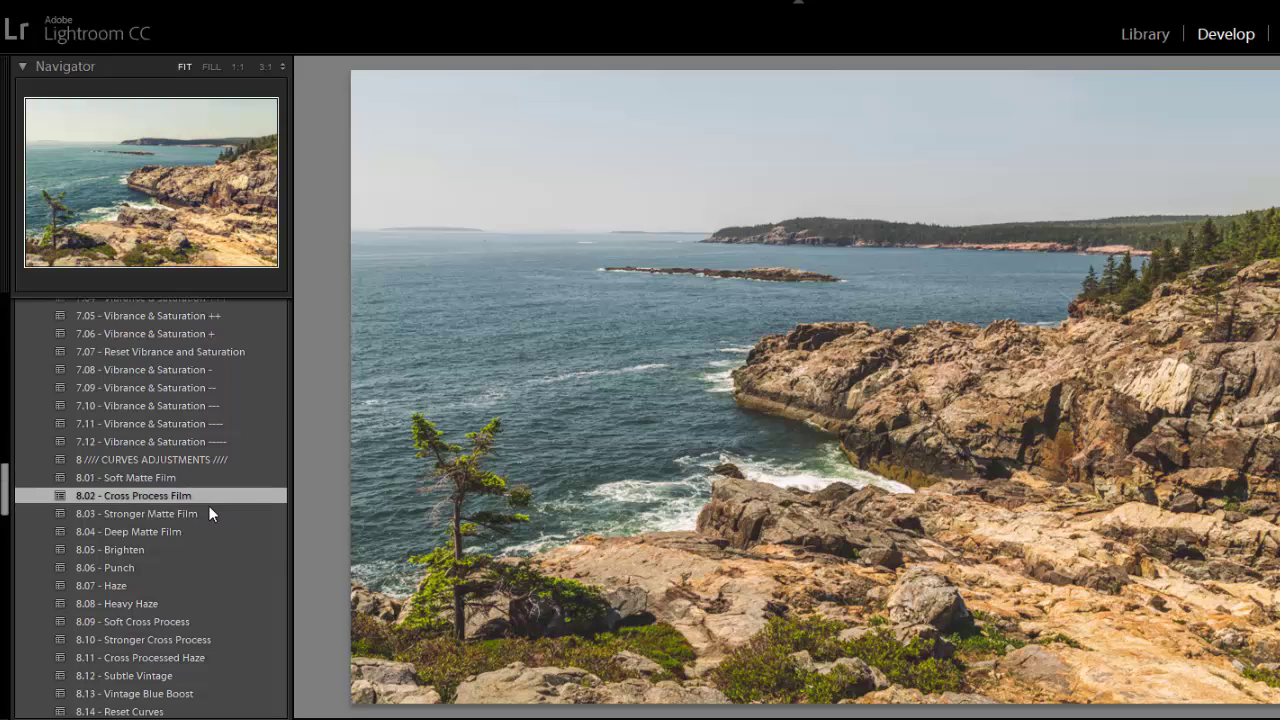
left_click(207, 514)
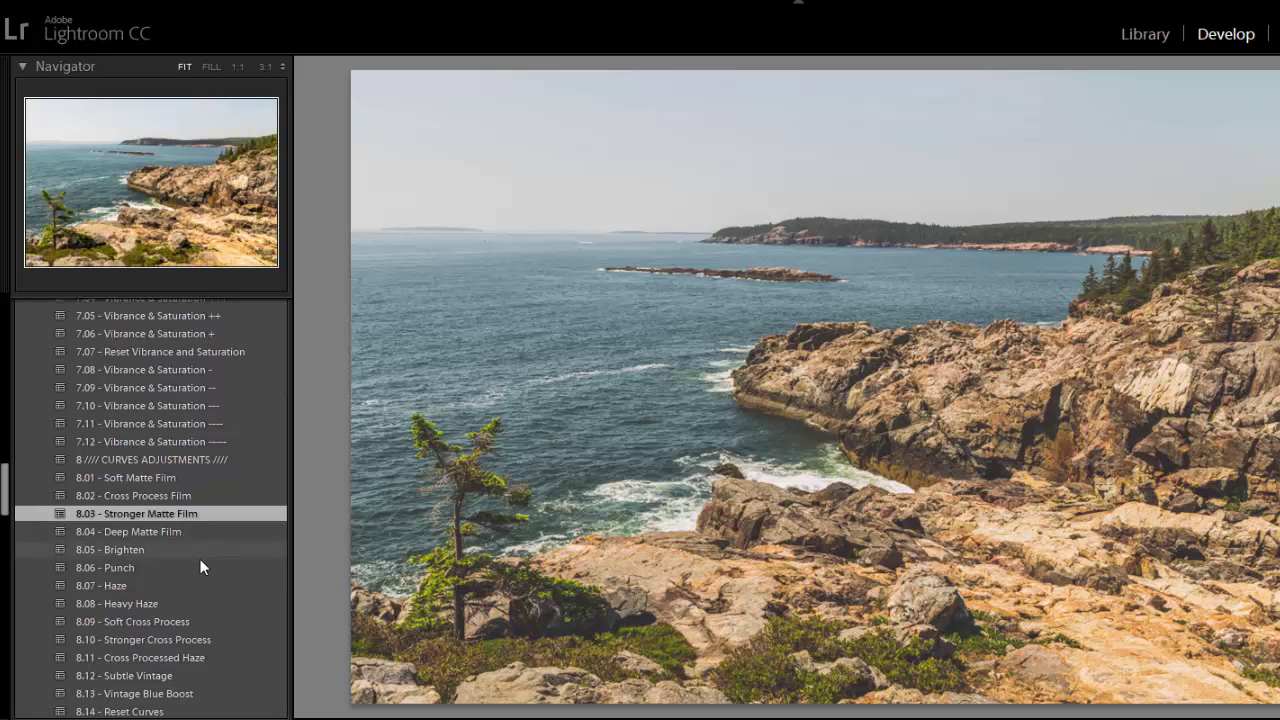
left_click(197, 622)
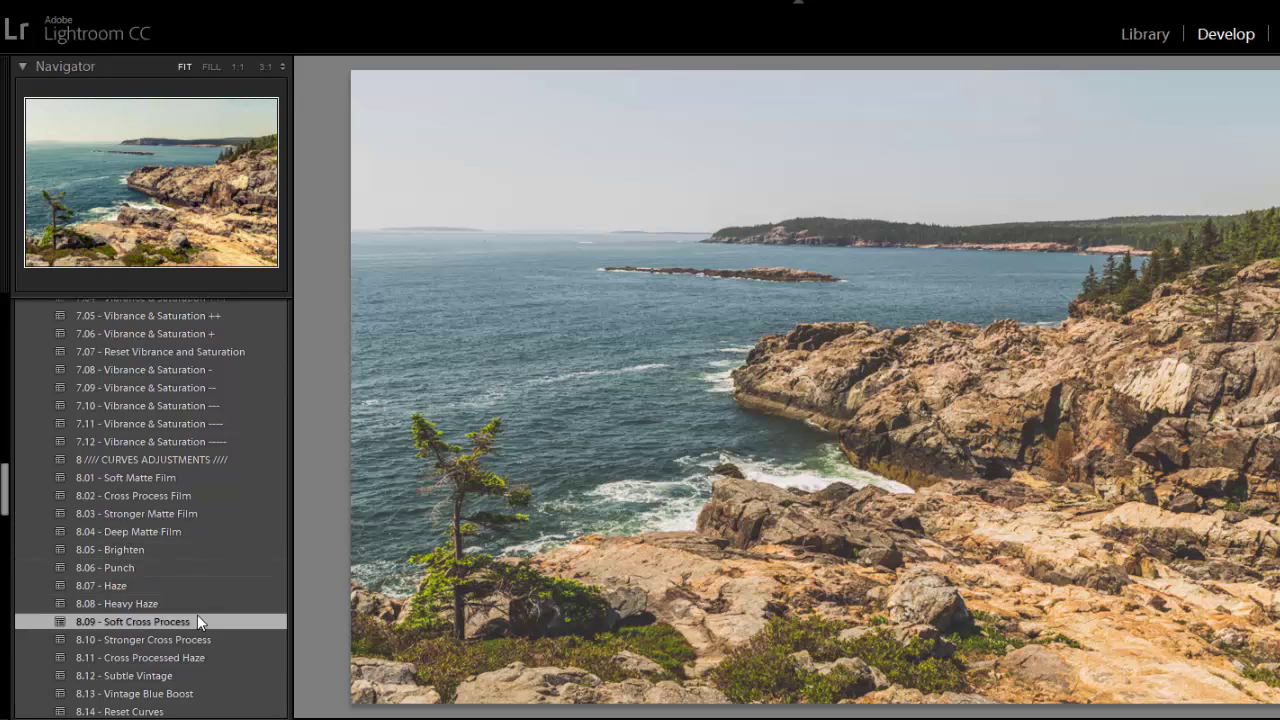
scroll(200, 580, "down", 3)
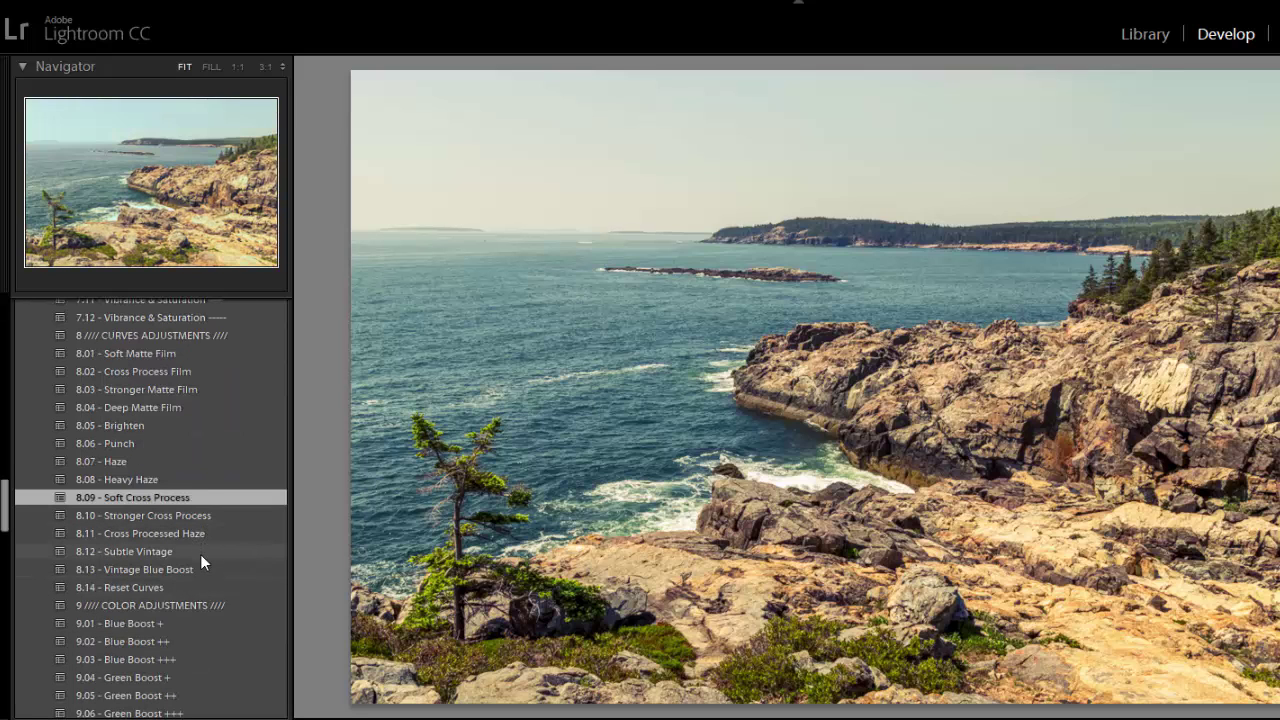
left_click(200, 569)
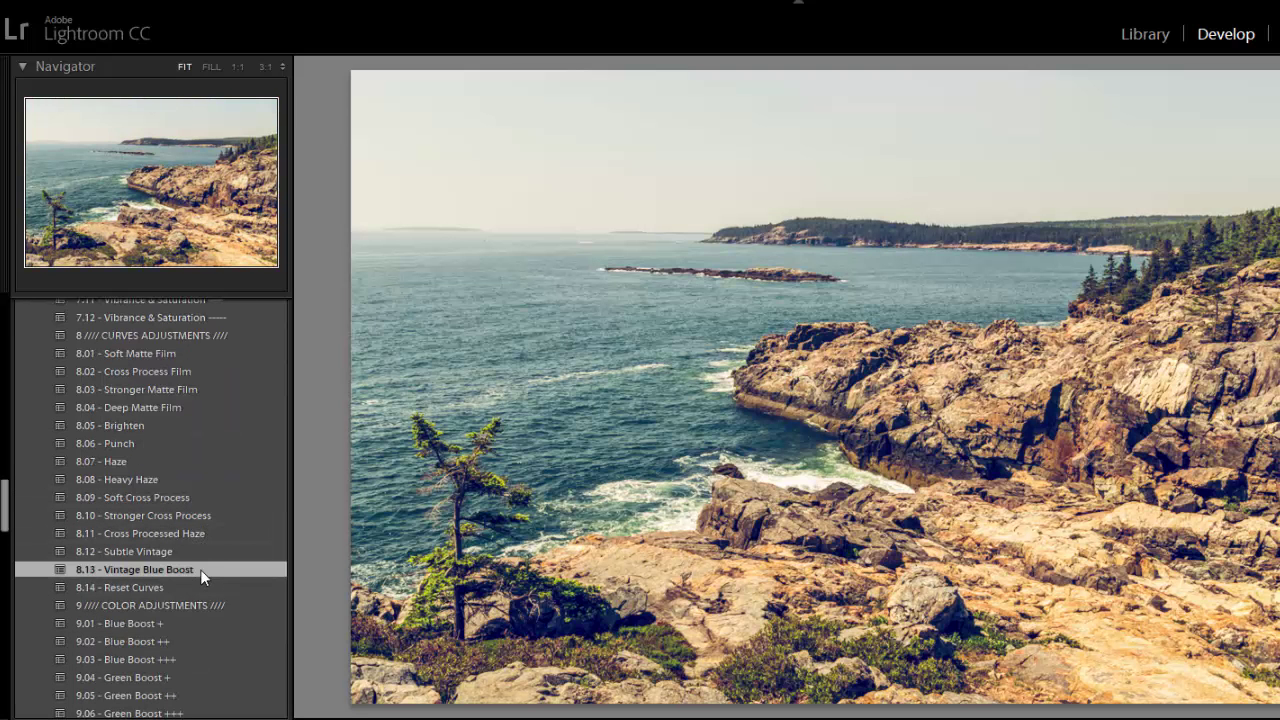
left_click(139, 355)
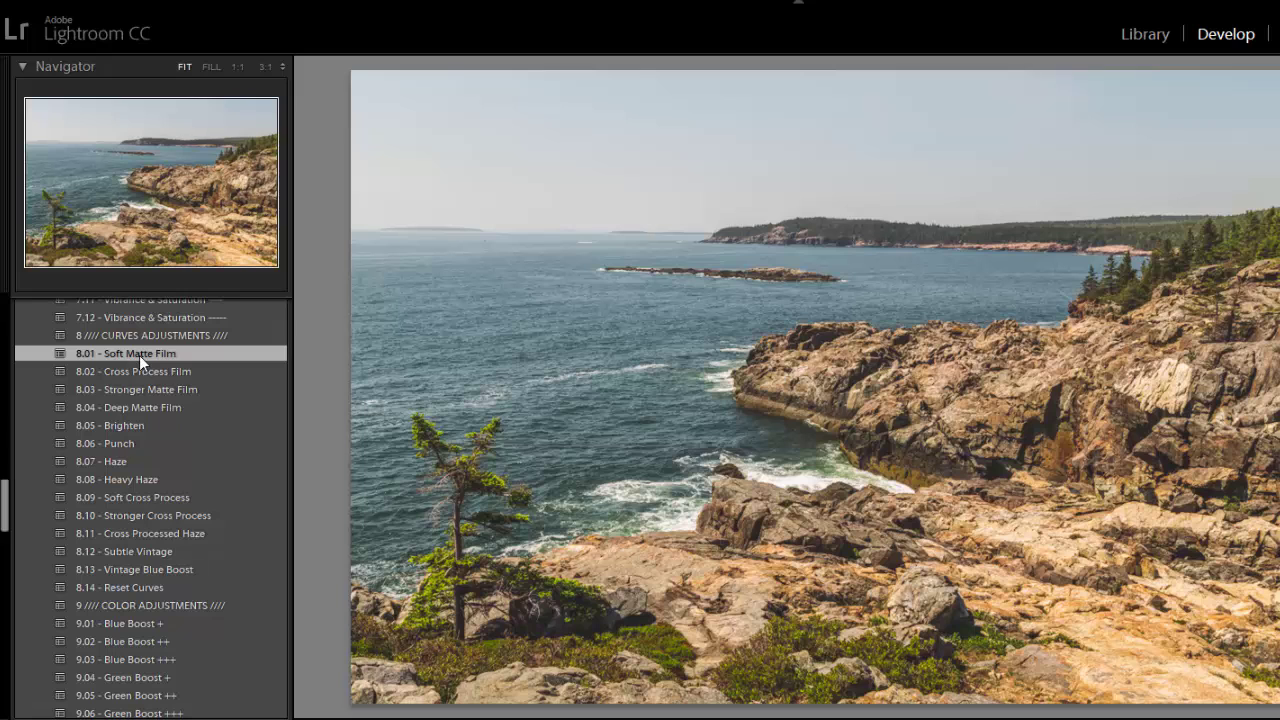
Look through the color adjustment presets, apply 9.20 - Reset Color Adjustments, and bring the split toning presets into view.
scroll(176, 516, "down", 3)
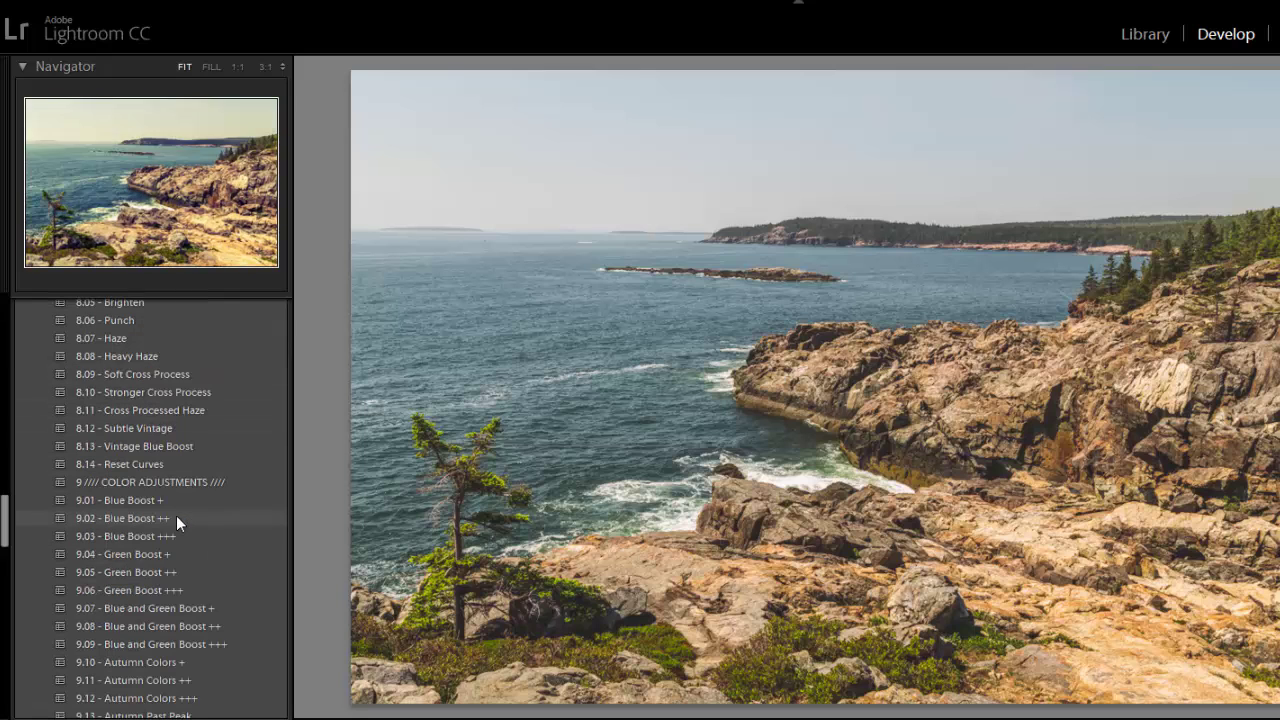
scroll(178, 510, "down", 3)
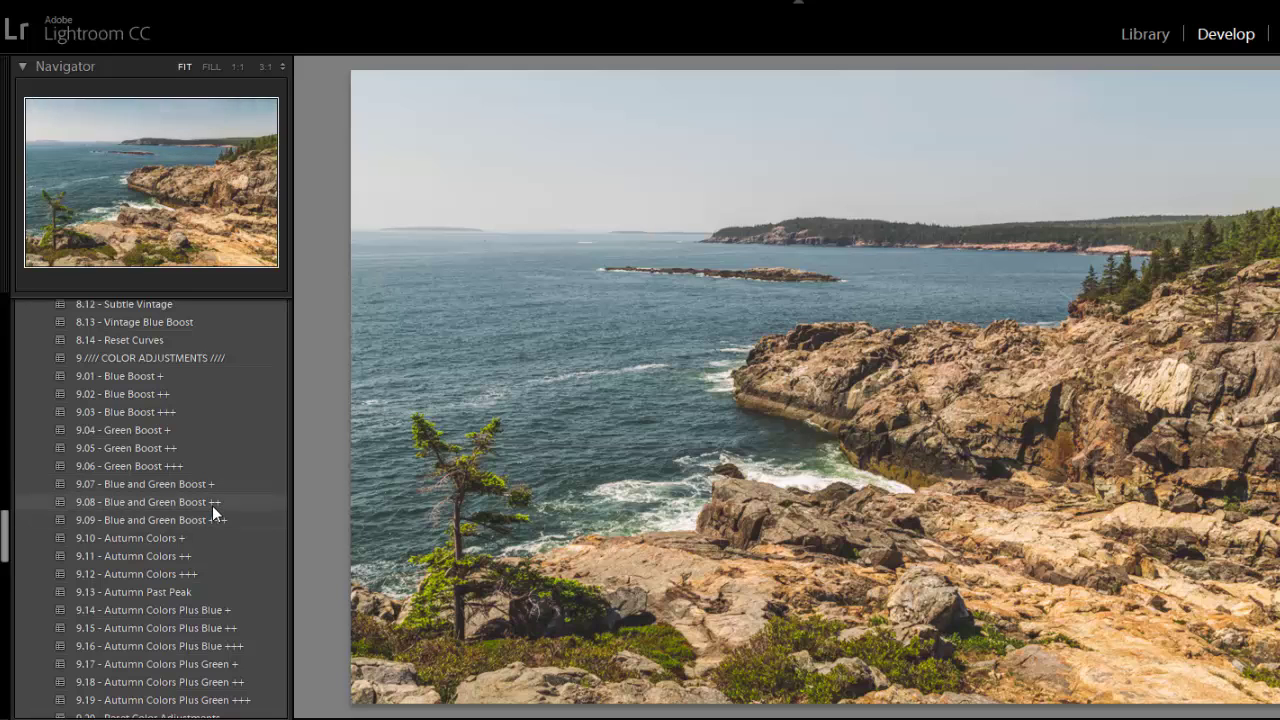
scroll(212, 505, "down", 3)
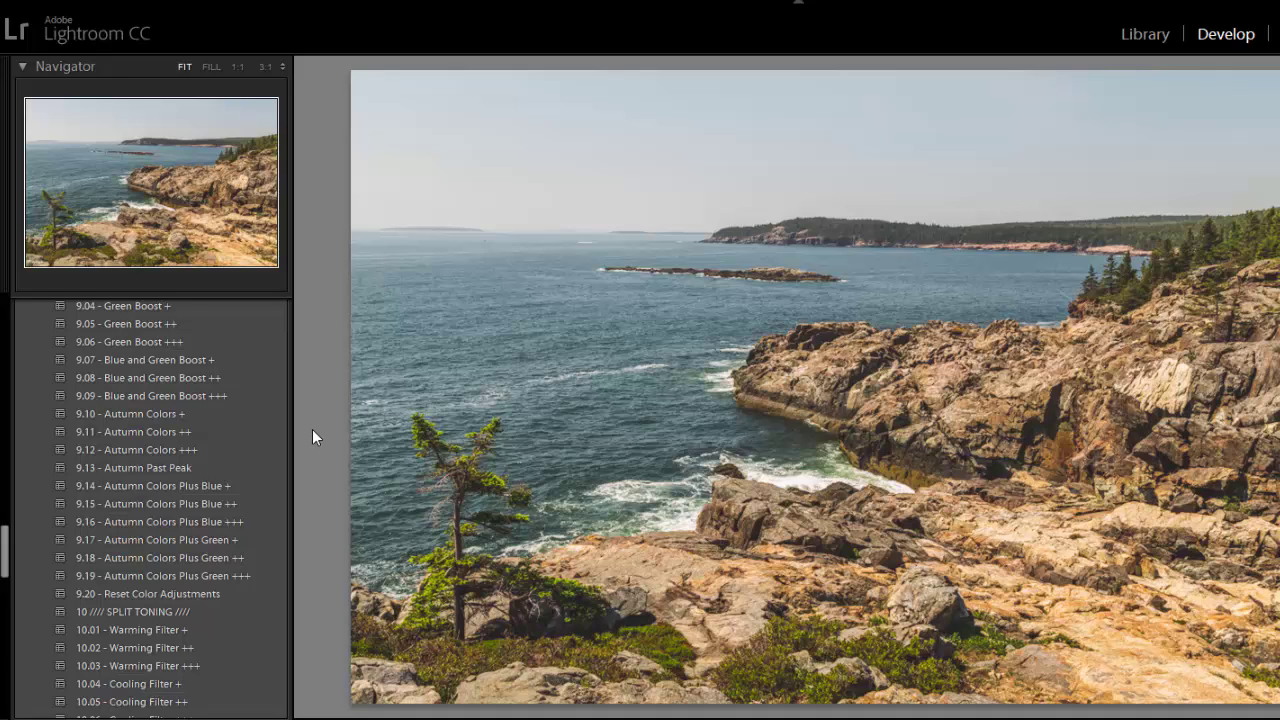
left_click(208, 599)
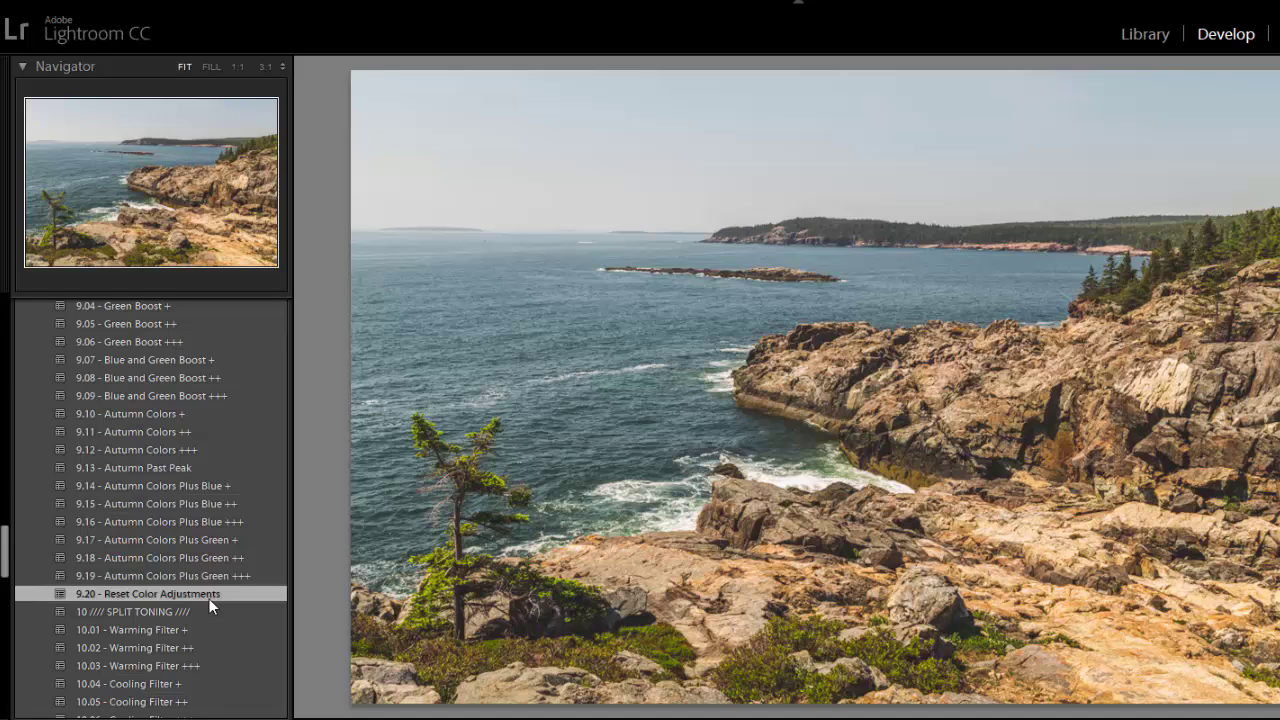
scroll(284, 524, "down", 3)
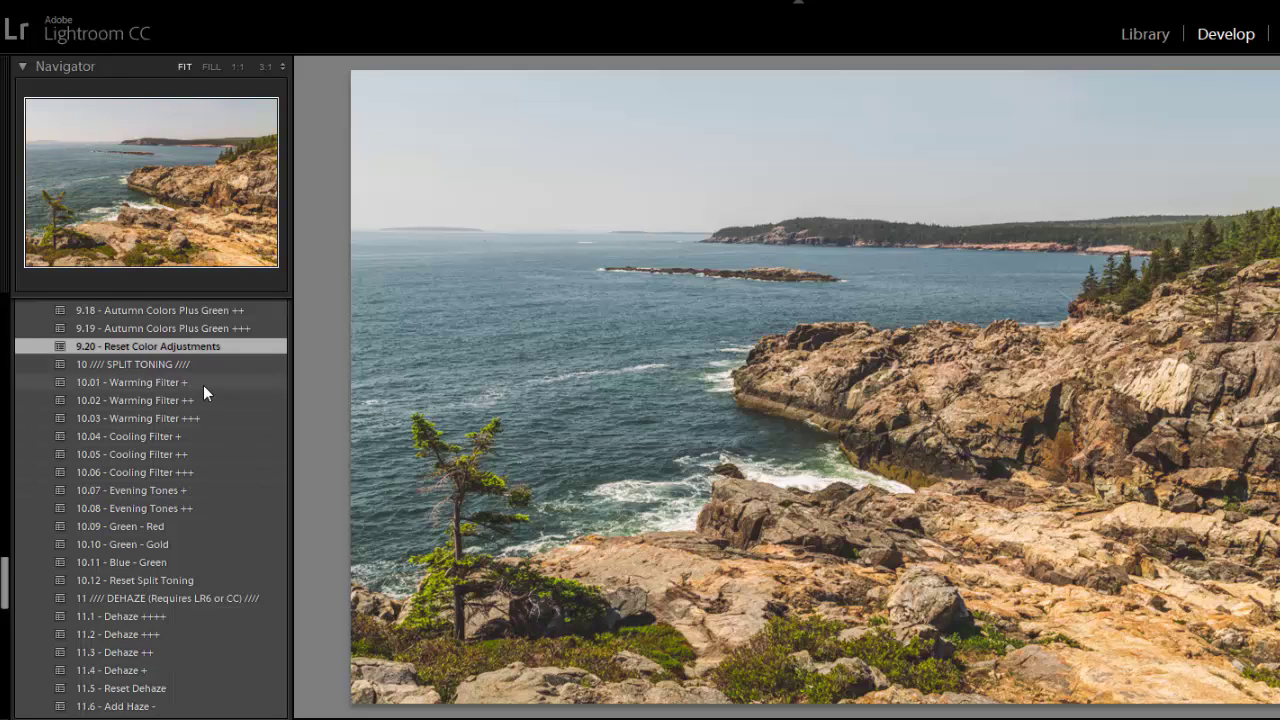
Try the Warming Filter and Cooling Filter split toning presets on the photo, up to 10.06 - Cooling Filter +++.
left_click(203, 385)
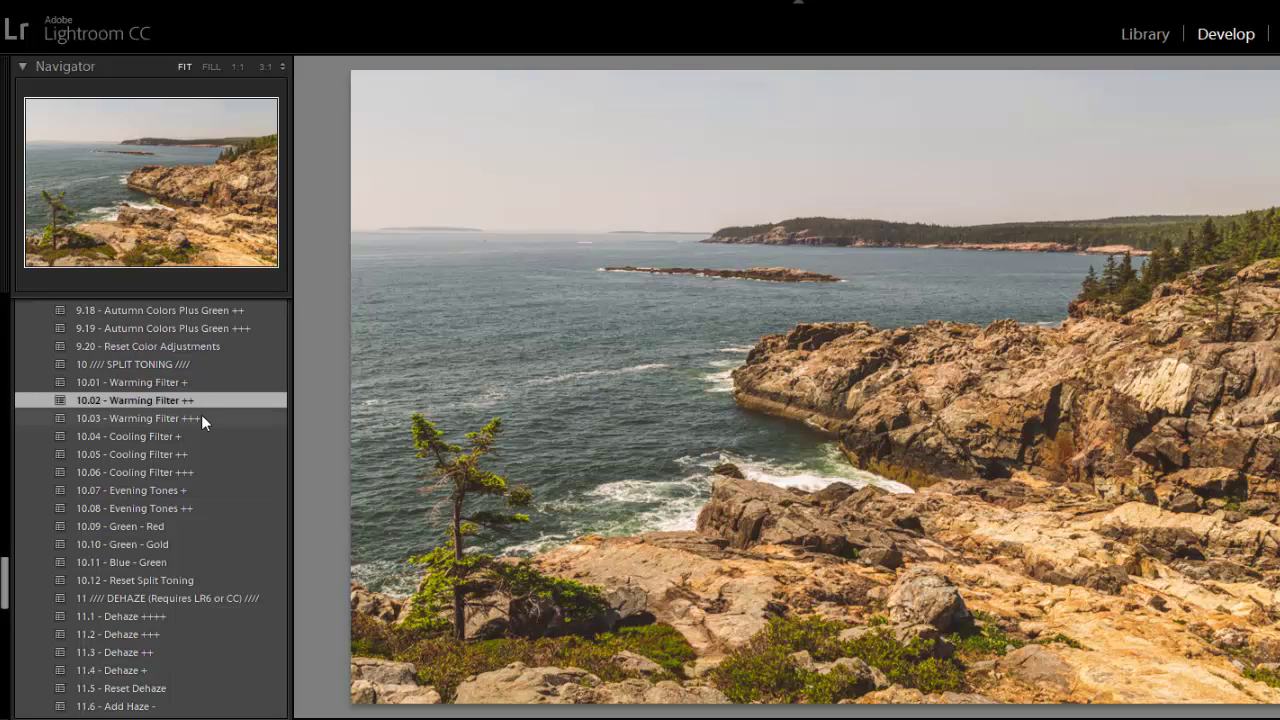
left_click(201, 416)
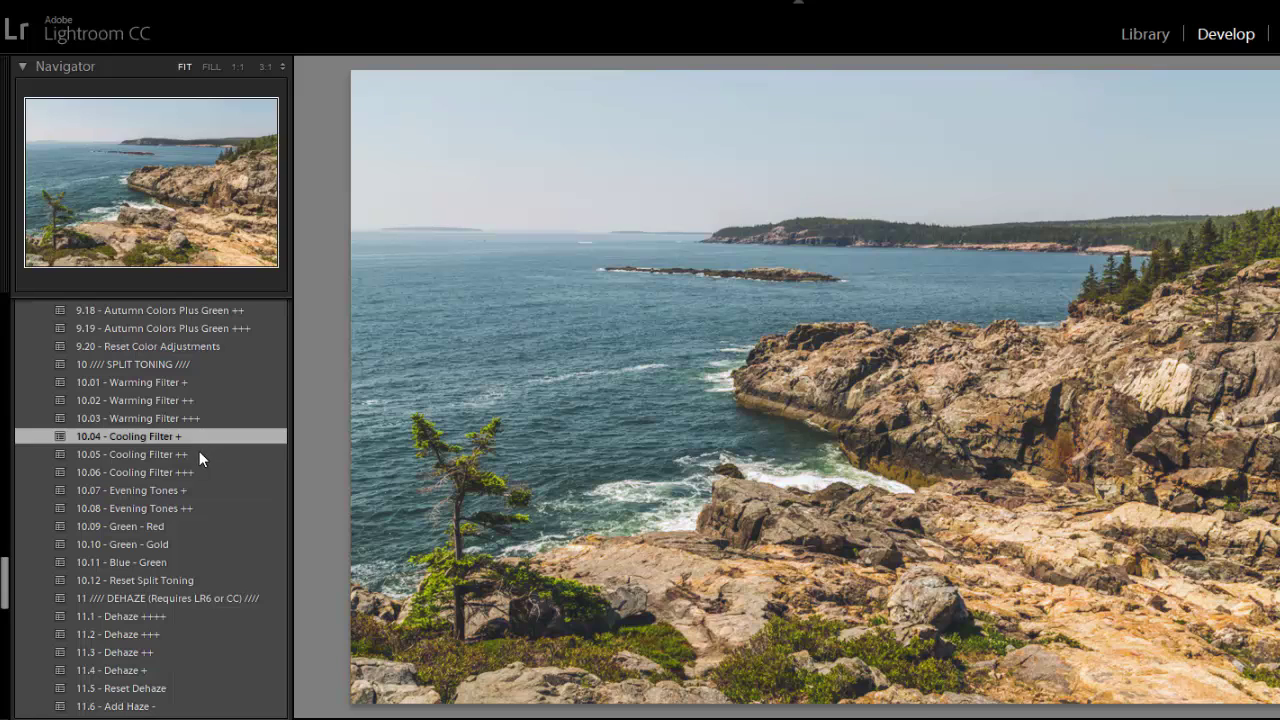
left_click(199, 454)
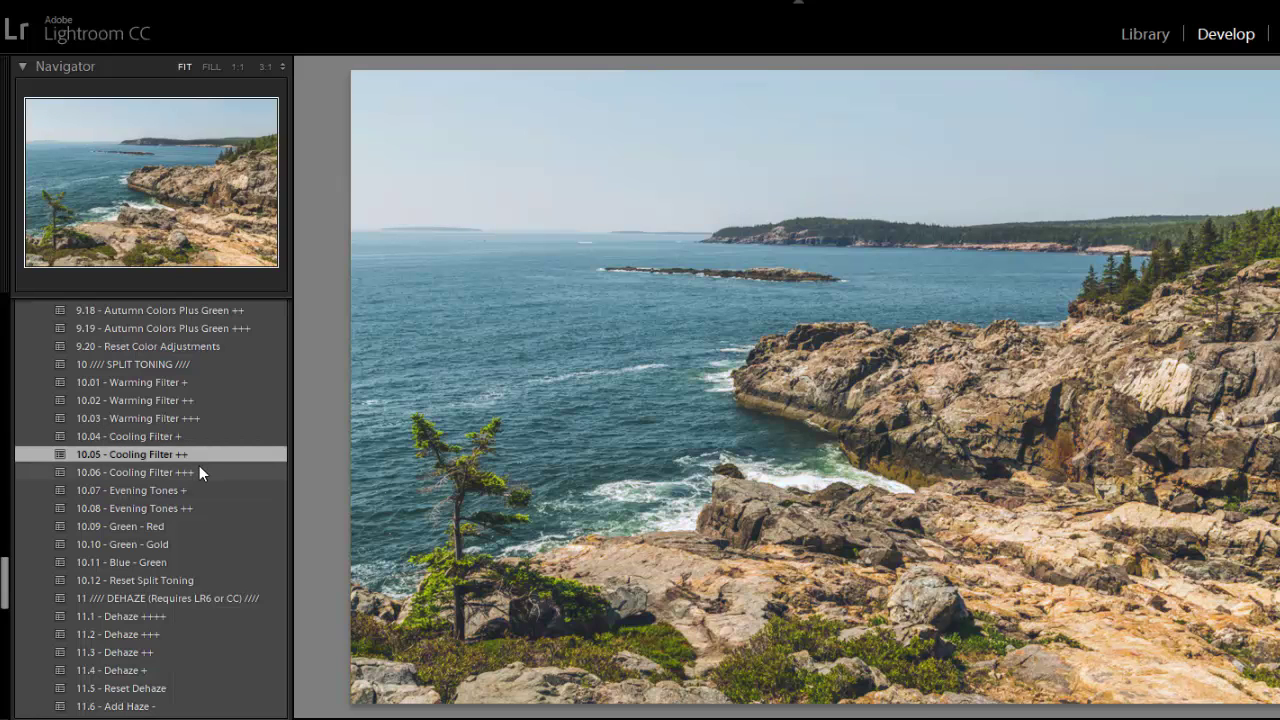
left_click(199, 467)
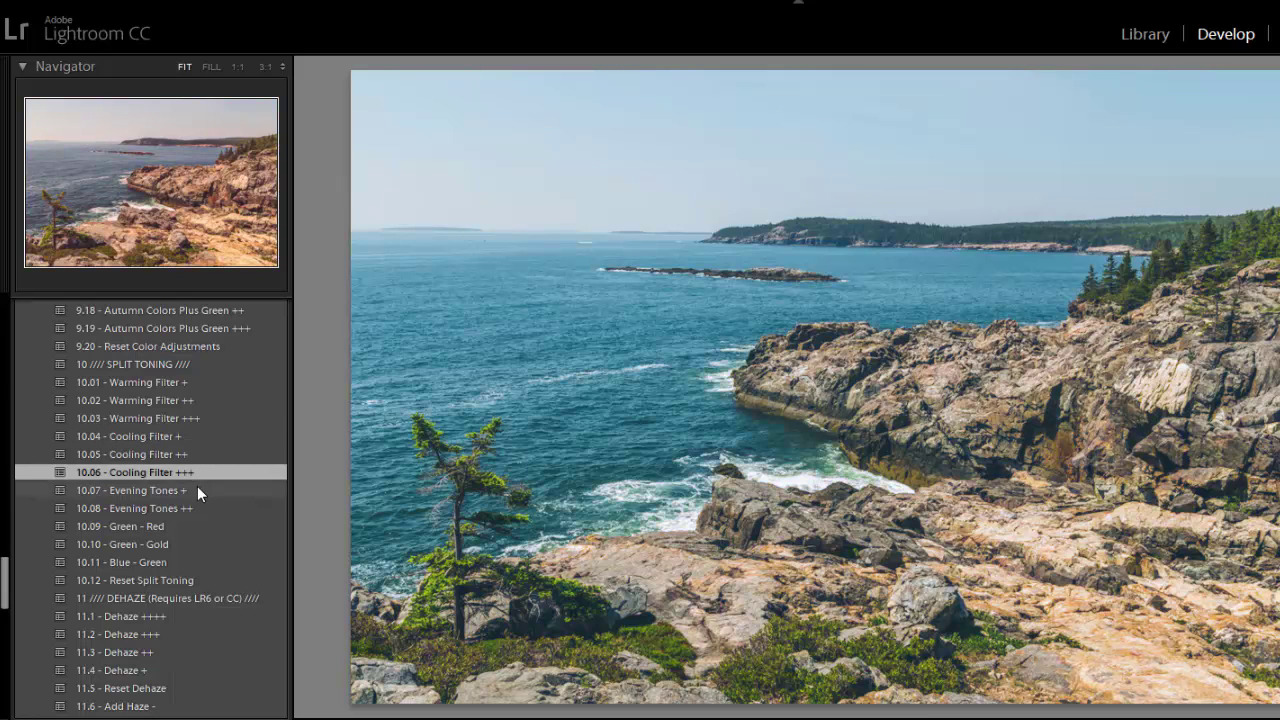
Try the Evening Tones, Green - Red, Green - Gold and Blue - Green split toning presets, and reset split toning with 10.12.
left_click(197, 489)
left_click(191, 505)
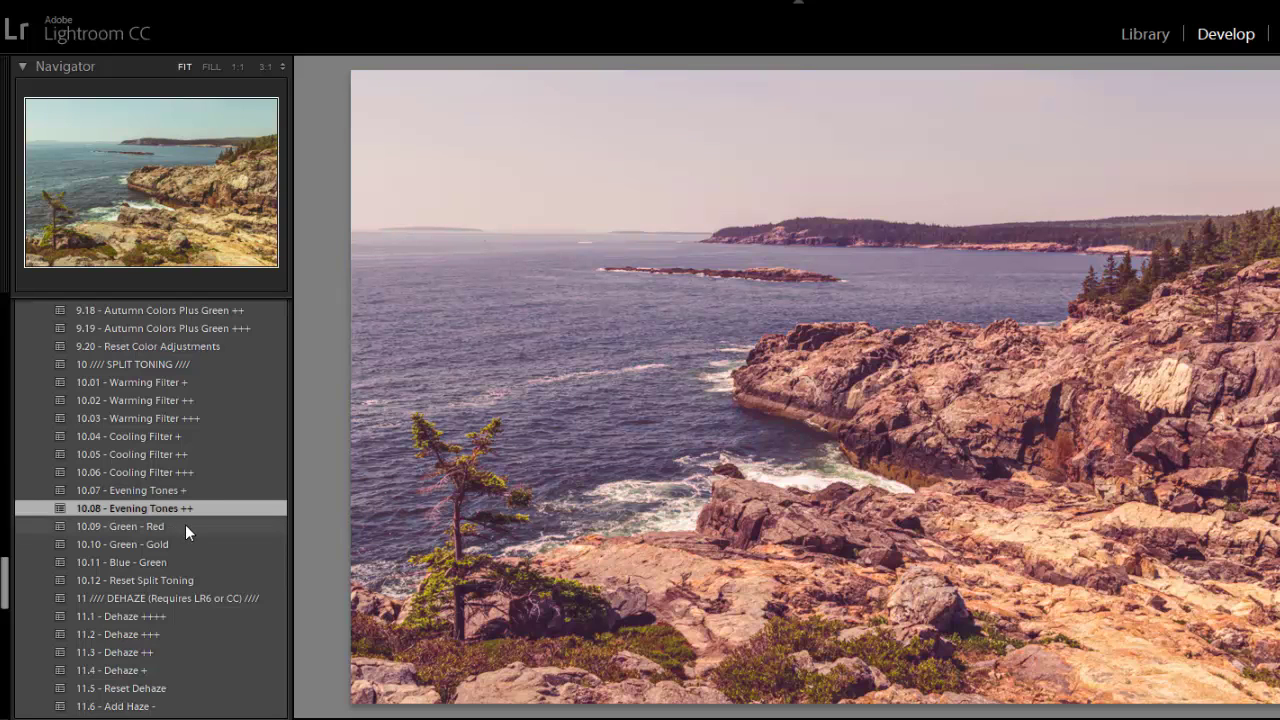
left_click(185, 526)
left_click(177, 543)
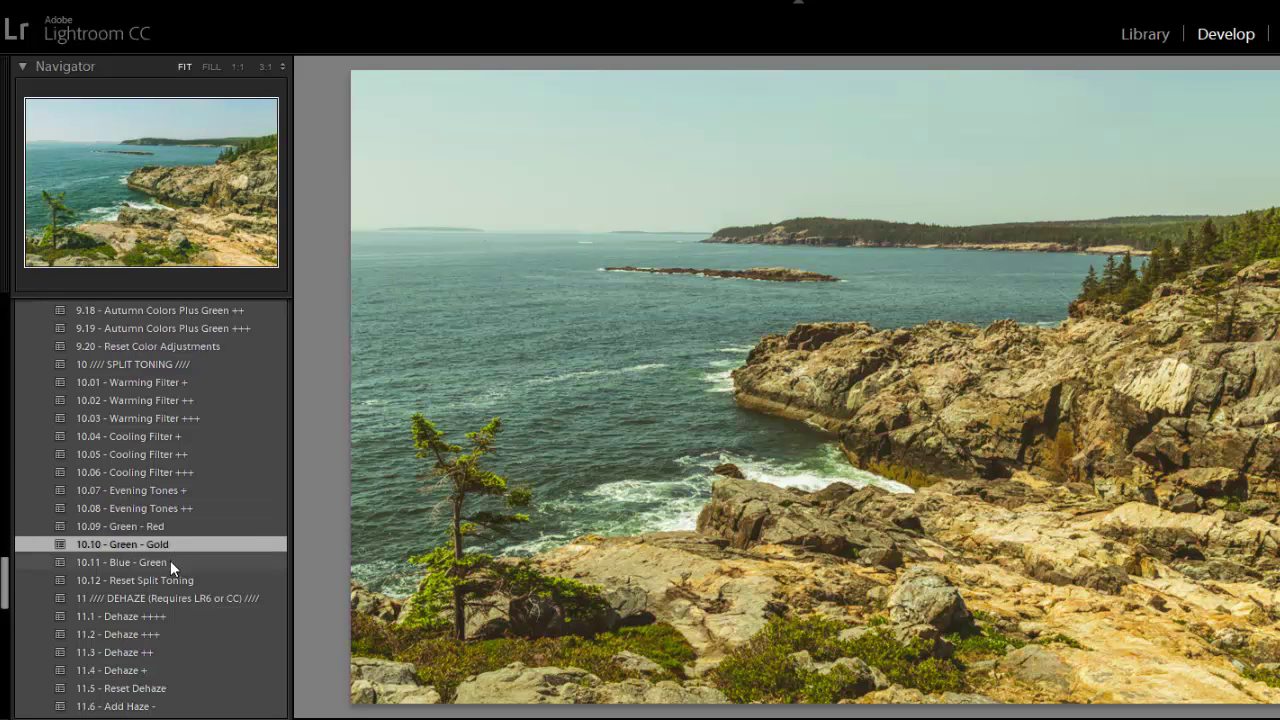
left_click(170, 561)
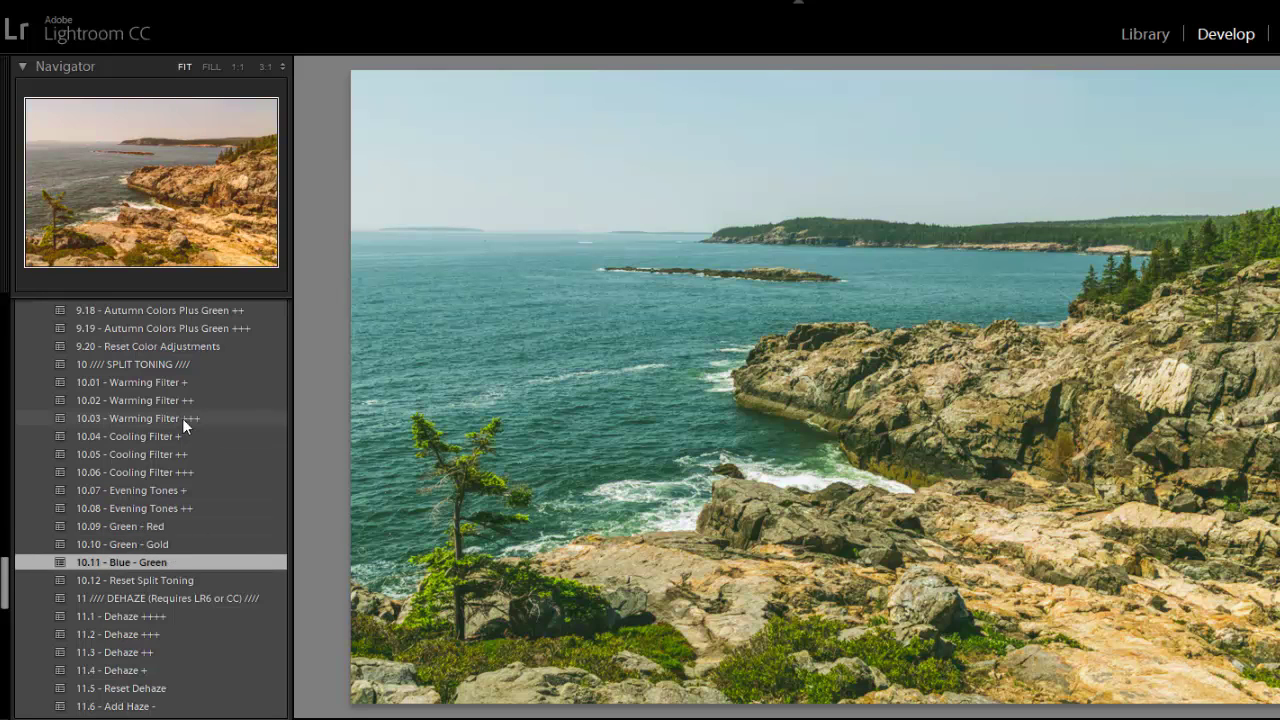
left_click(162, 581)
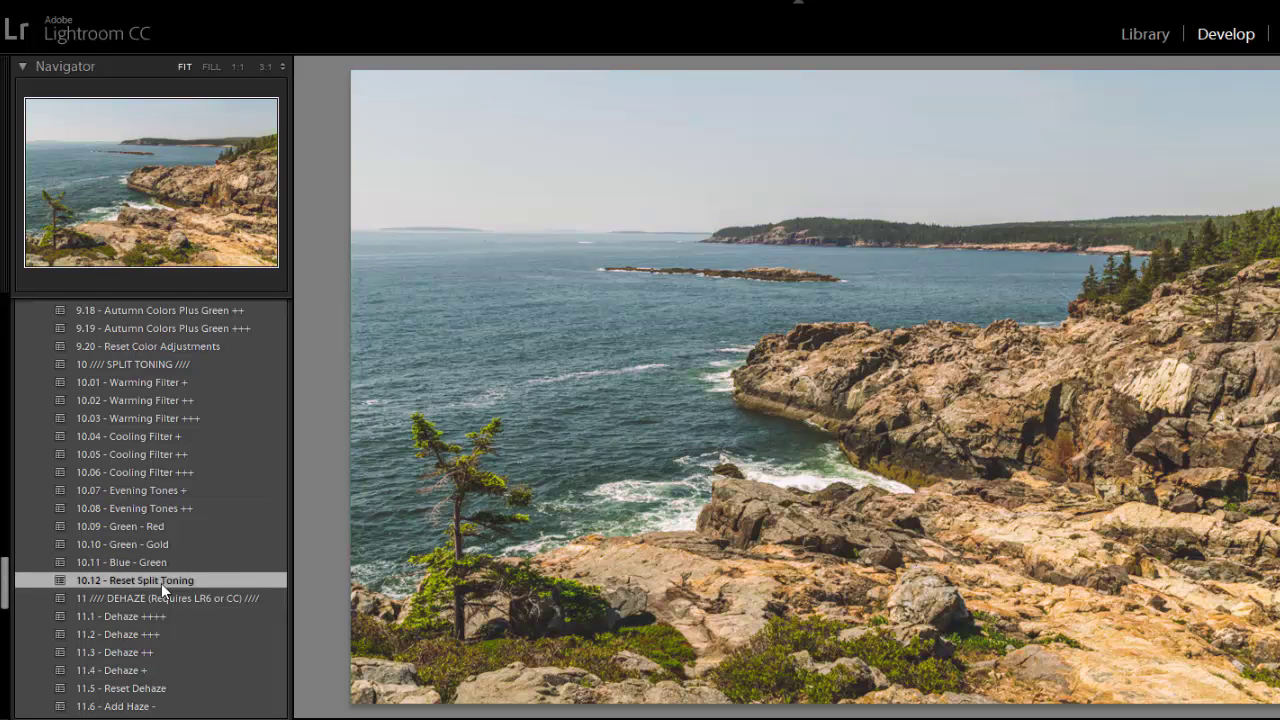
Compare the 10.01 and 10.02 warming presets, and settle on 10.01 - Warming Filter +.
left_click(165, 382)
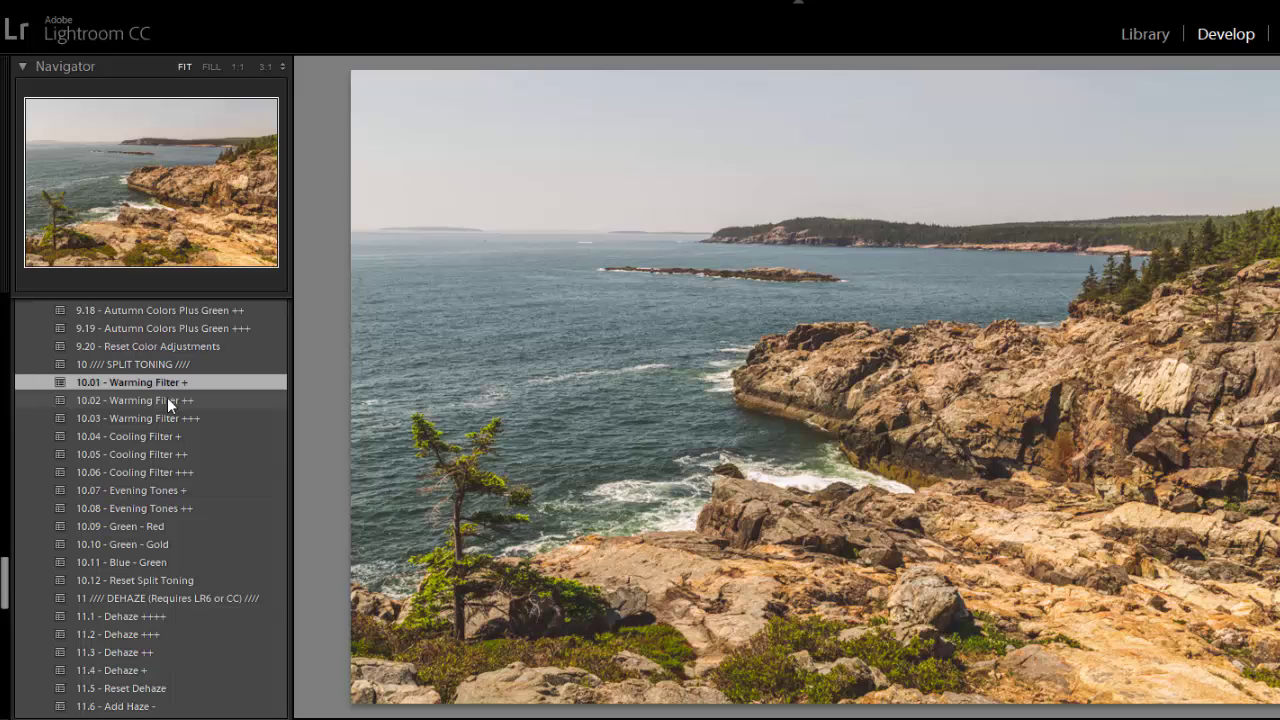
left_click(167, 399)
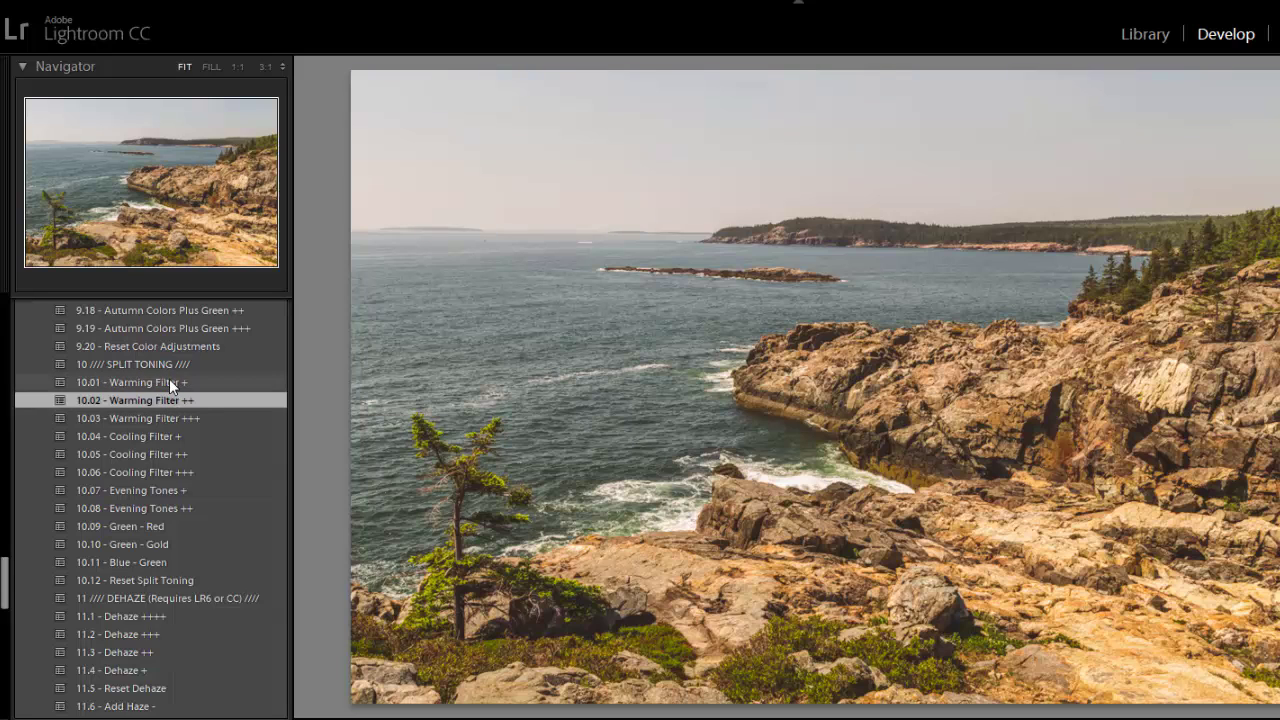
left_click(169, 381)
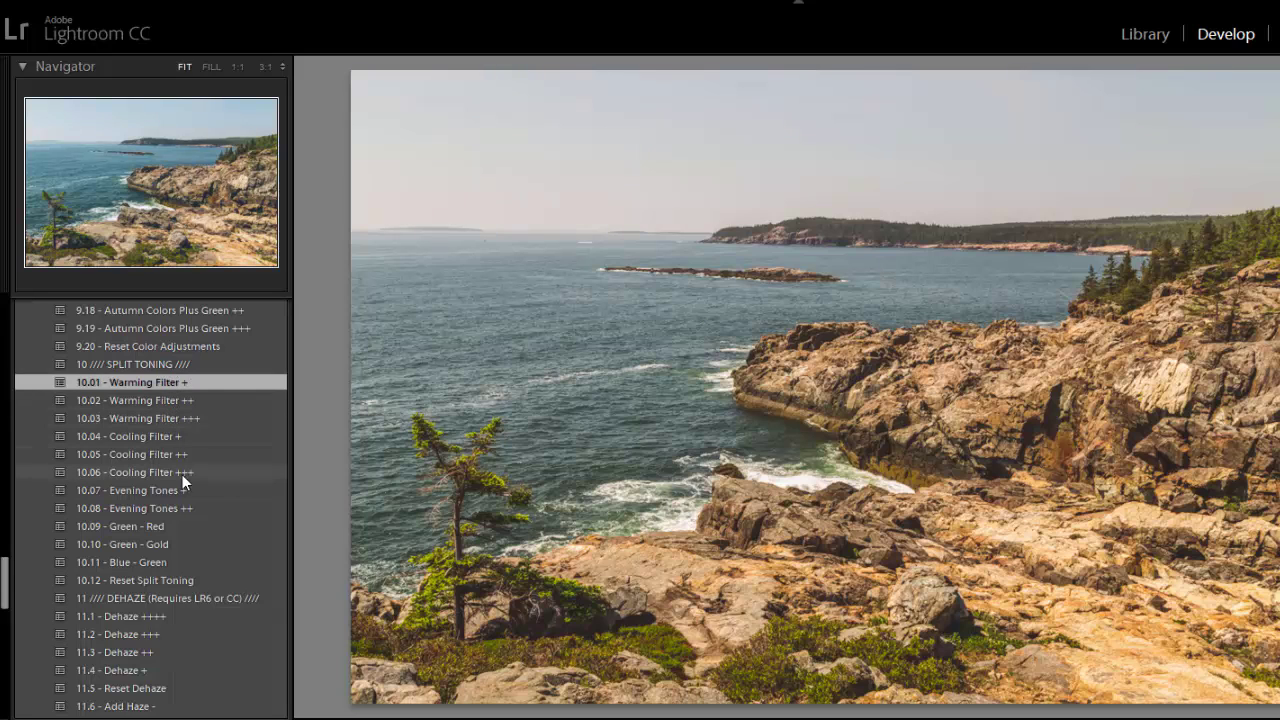
Try the dehaze presets 11.3 and 11.4 and the Add Haze presets 11.6 and 11.7, and apply 11.5 - Reset Dehaze.
scroll(182, 476, "down", 3)
scroll(182, 476, "down", 3)
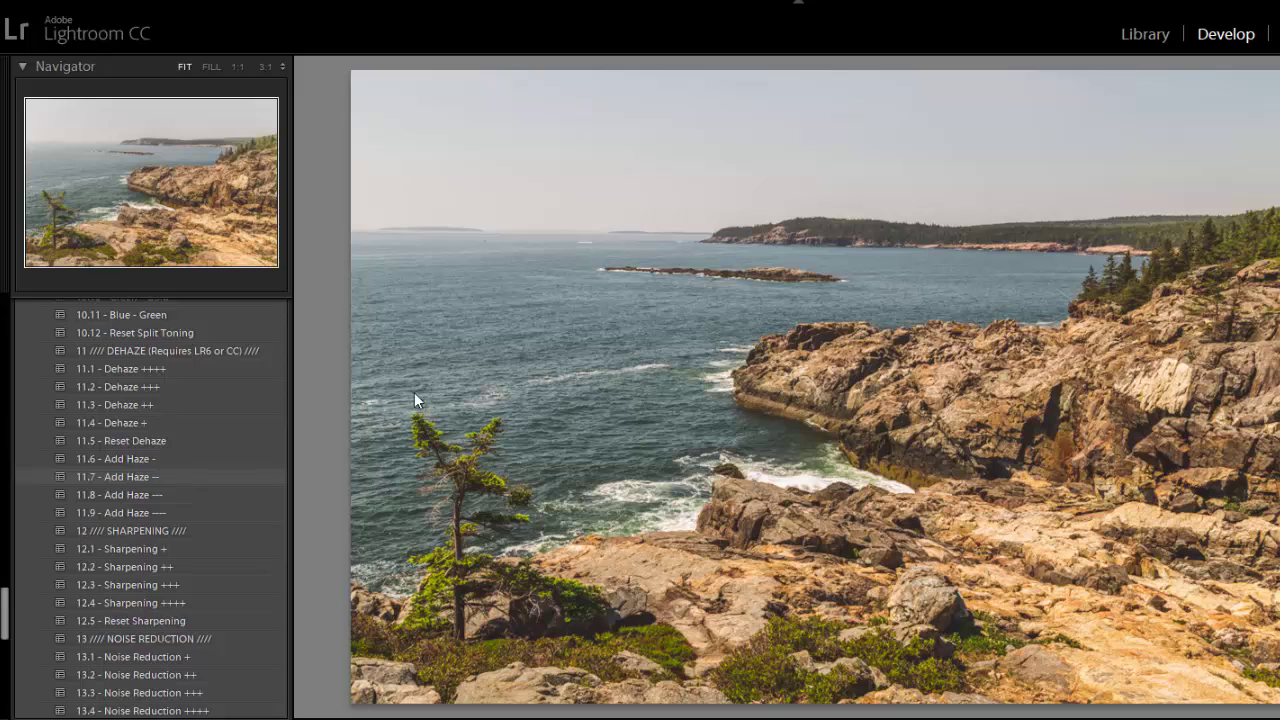
left_click(217, 397)
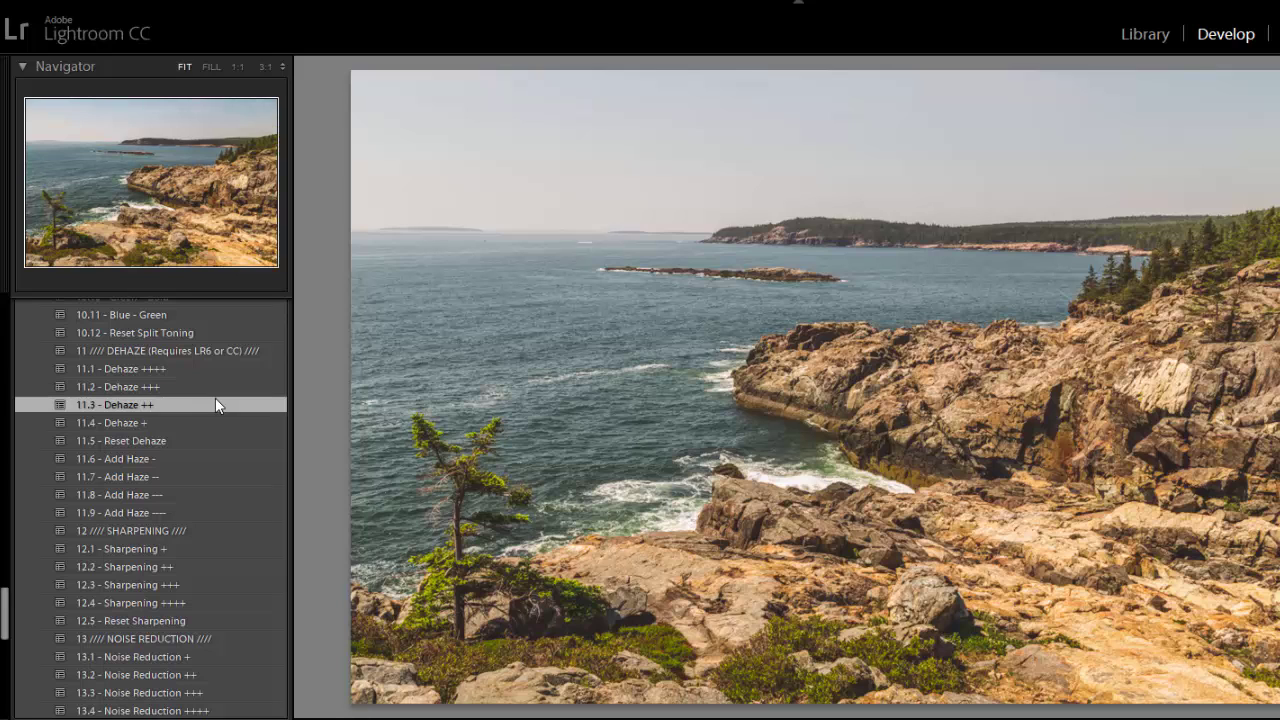
left_click(212, 414)
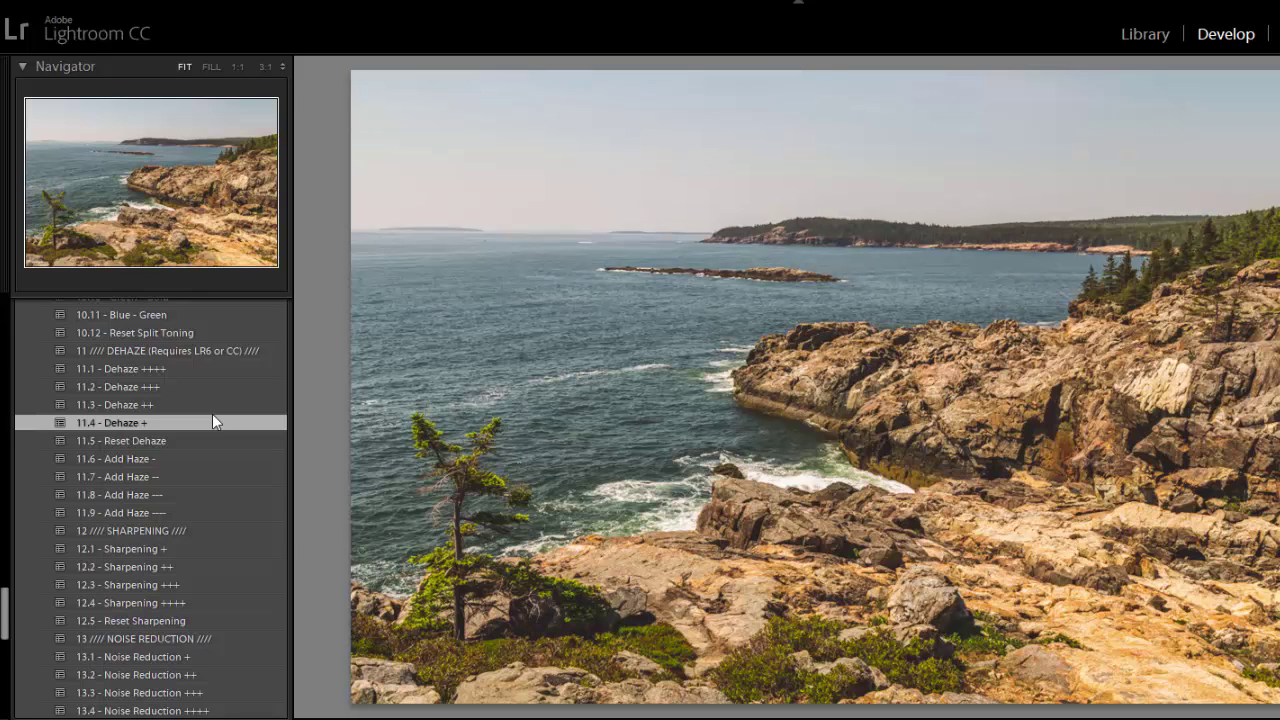
left_click(200, 458)
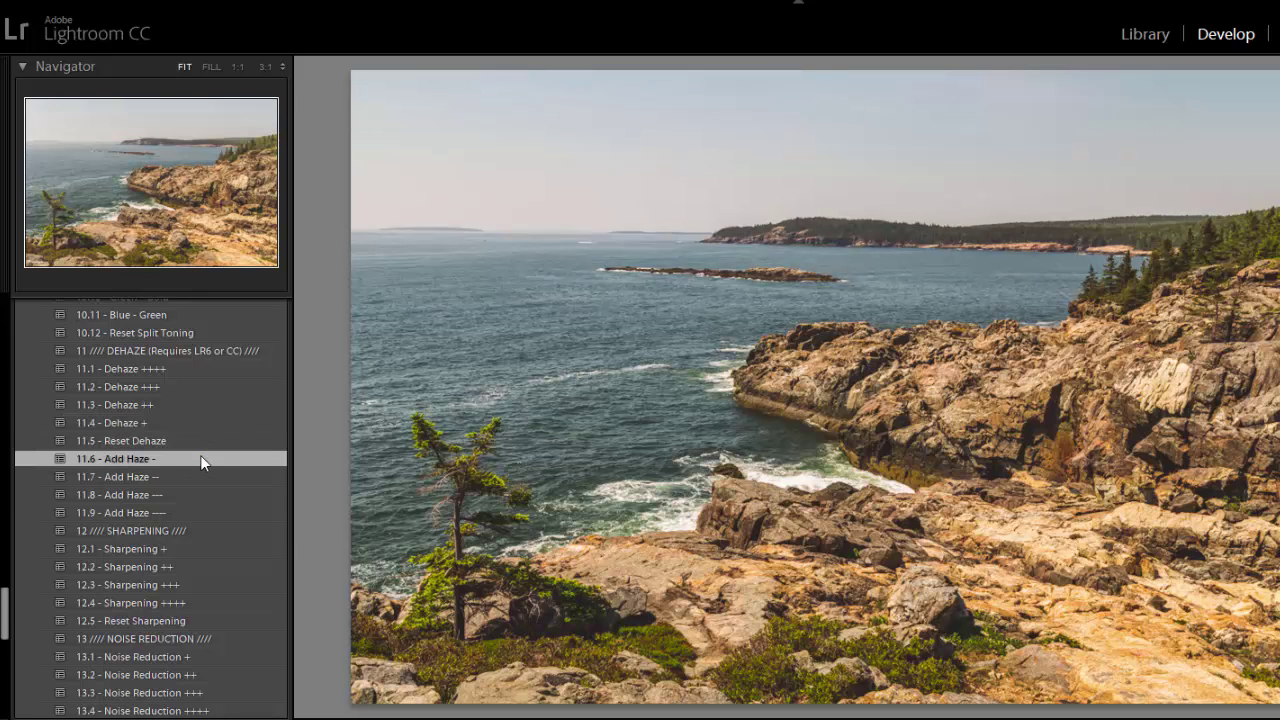
left_click(196, 477)
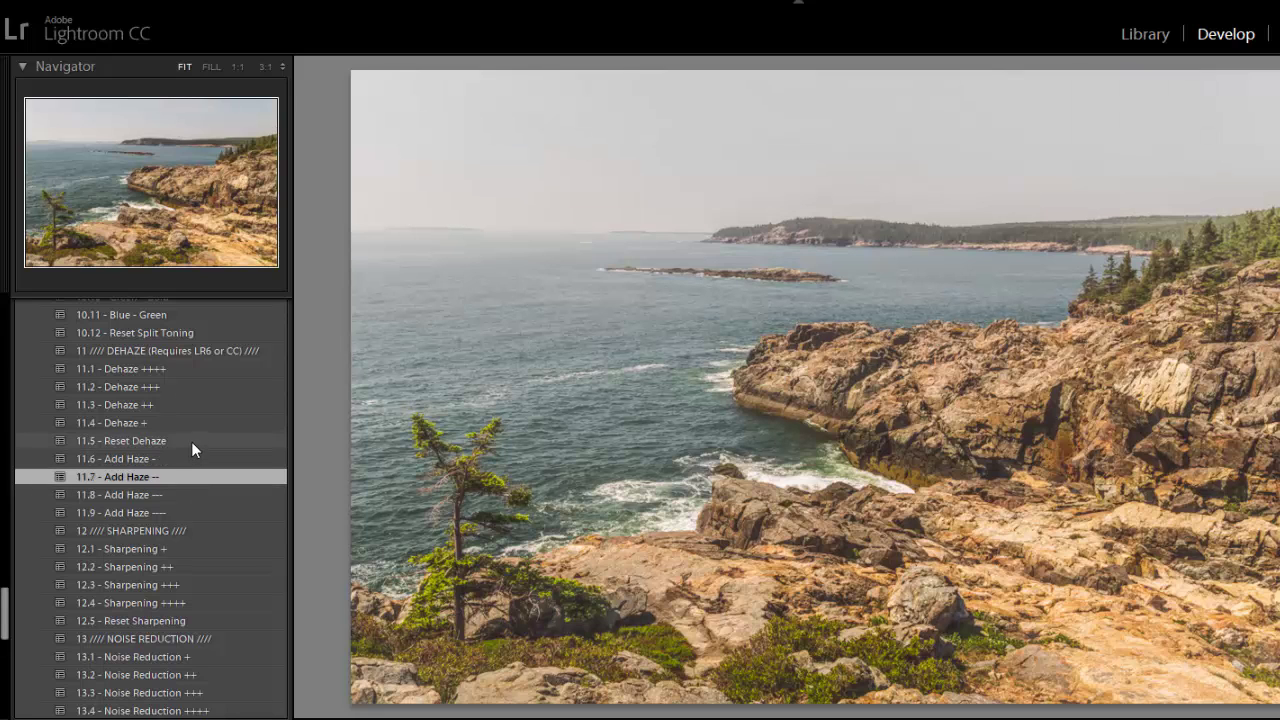
left_click(192, 443)
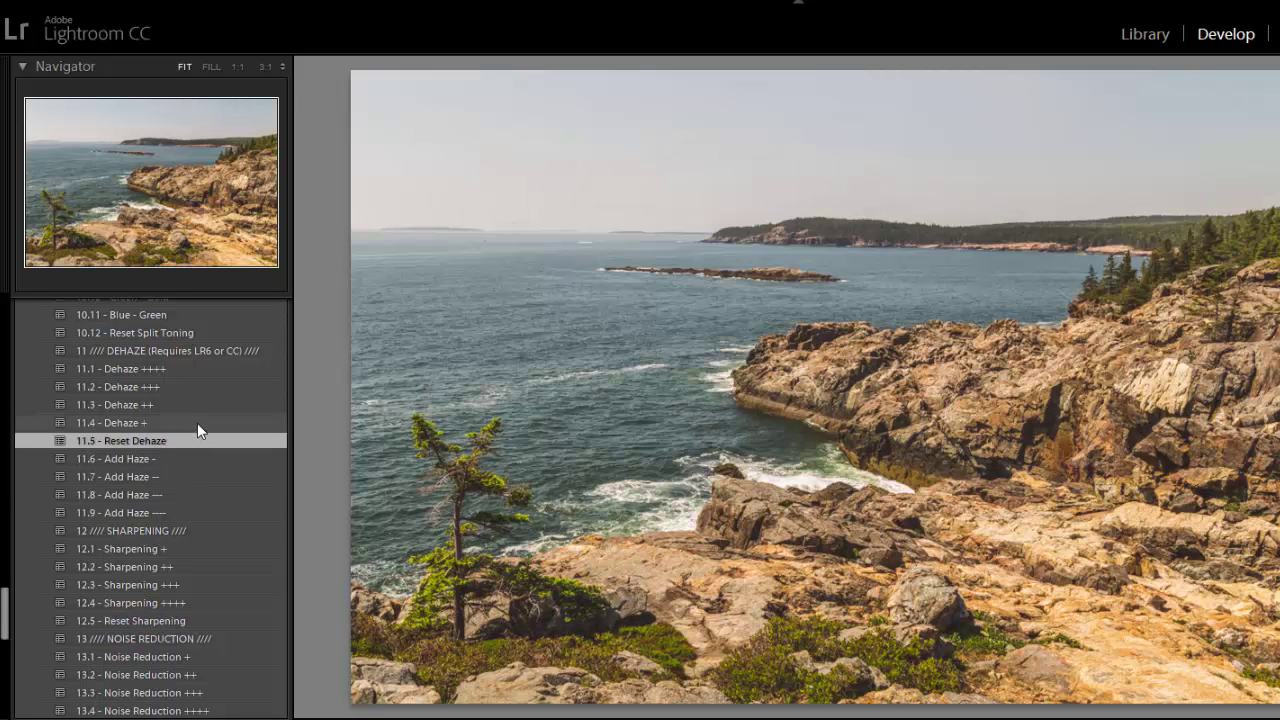
Compare the 11.4 and 11.3 dehaze presets, and settle on 11.4 - Dehaze +.
left_click(199, 423)
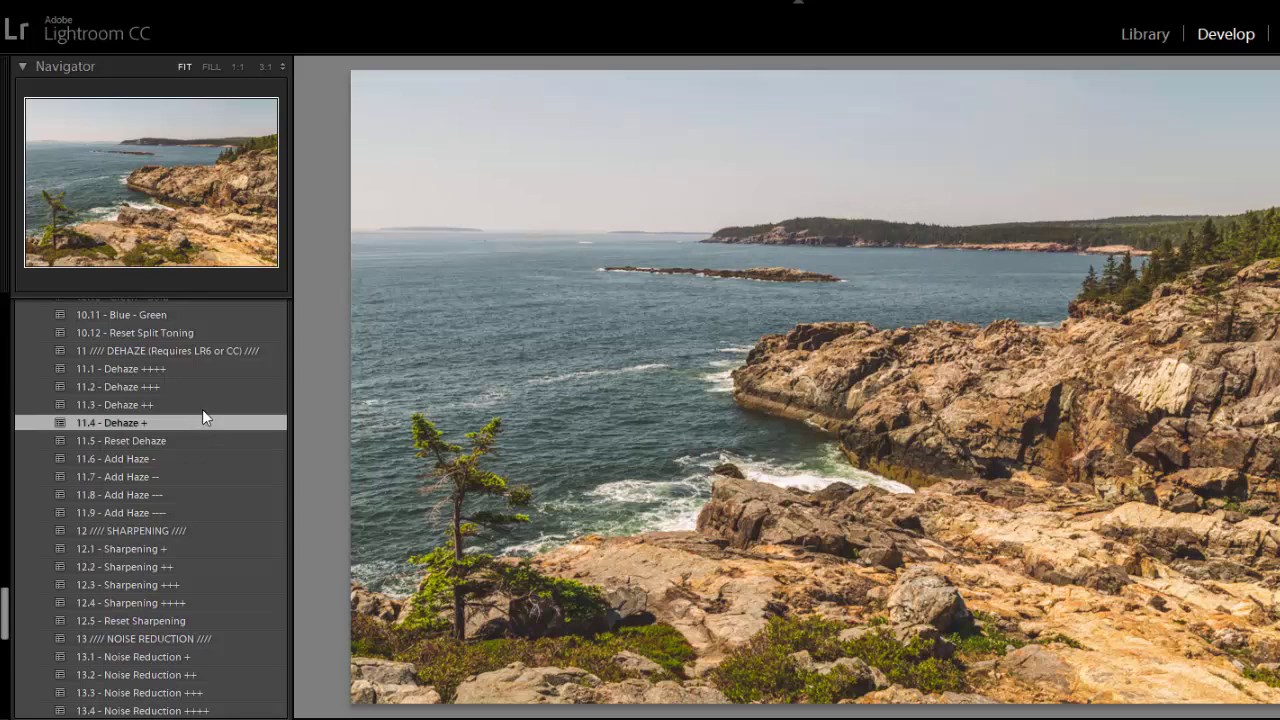
left_click(206, 404)
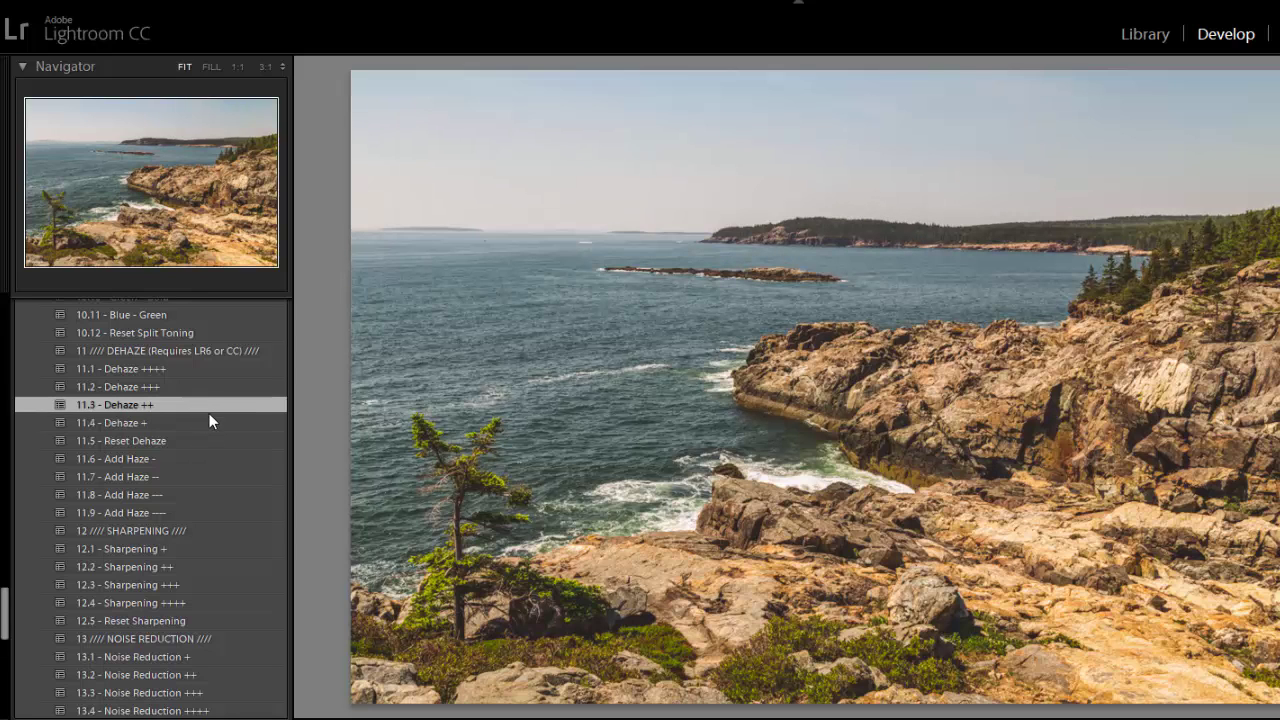
left_click(207, 420)
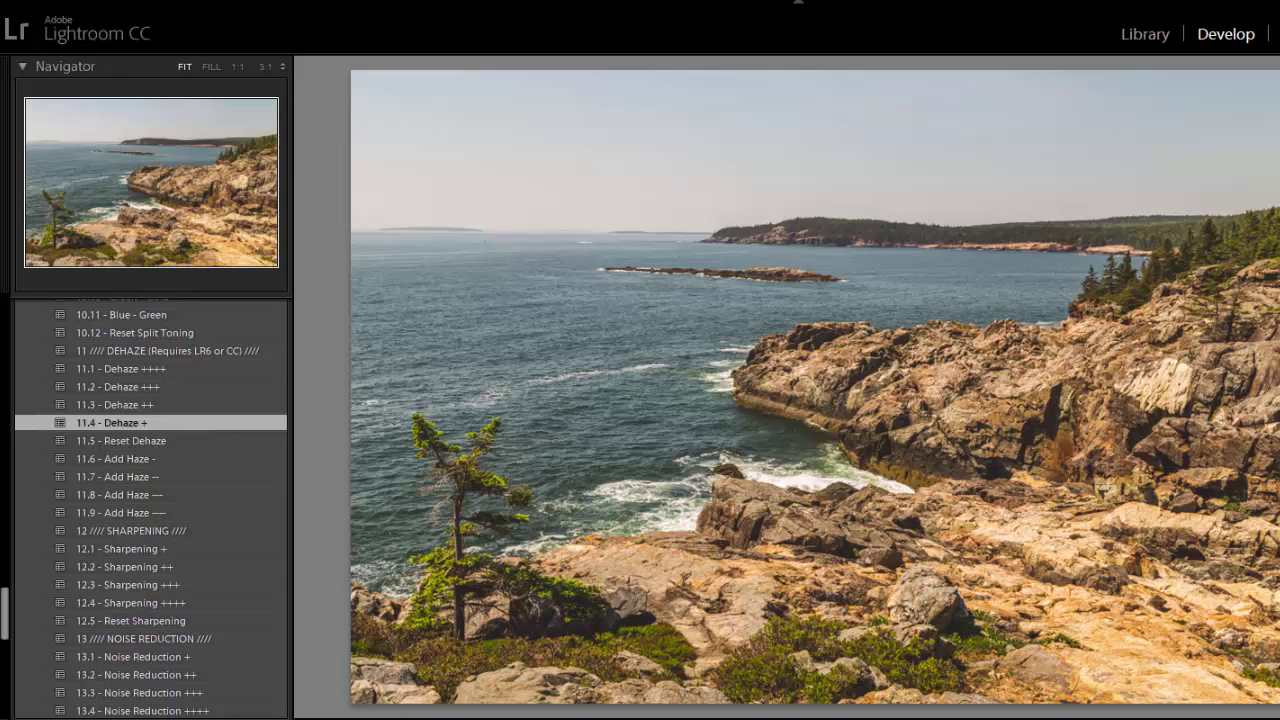
Compare the sharpening presets 12.1, 12.2 and 12.3 on the rocks at 1:1, and settle on 12.1 - Sharpening +.
scroll(200, 575, "down", 3)
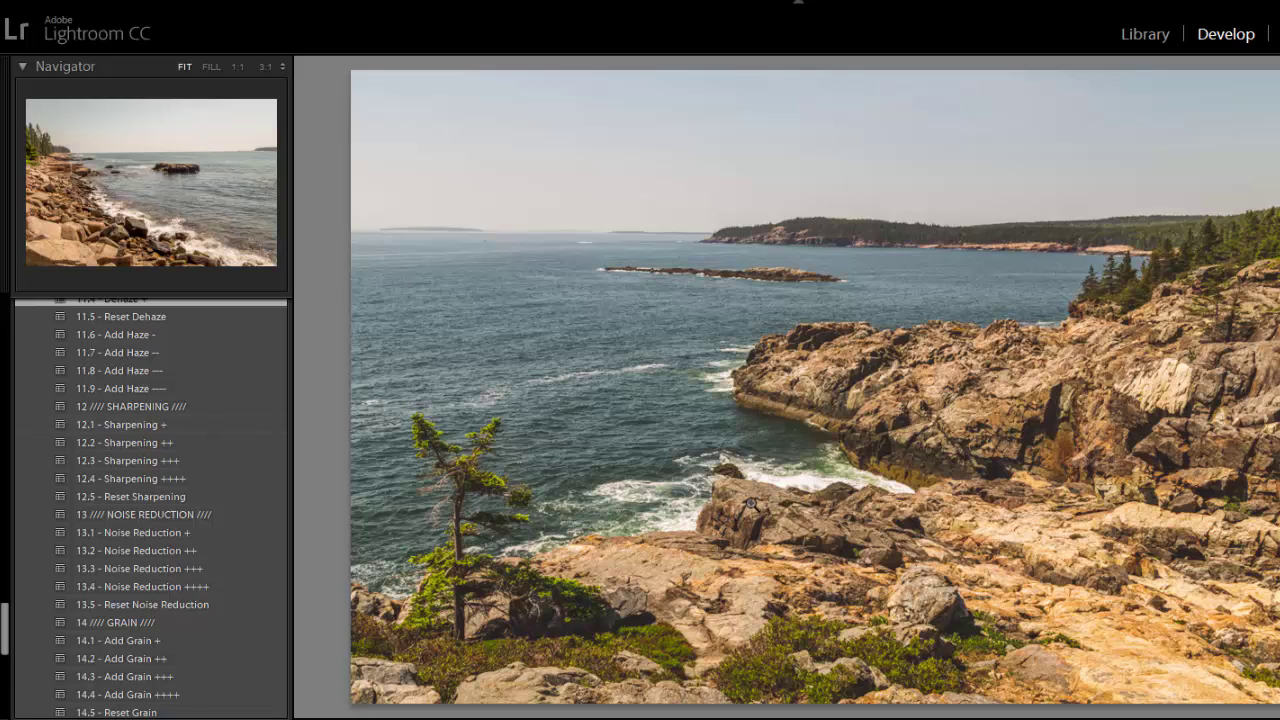
left_click(830, 514)
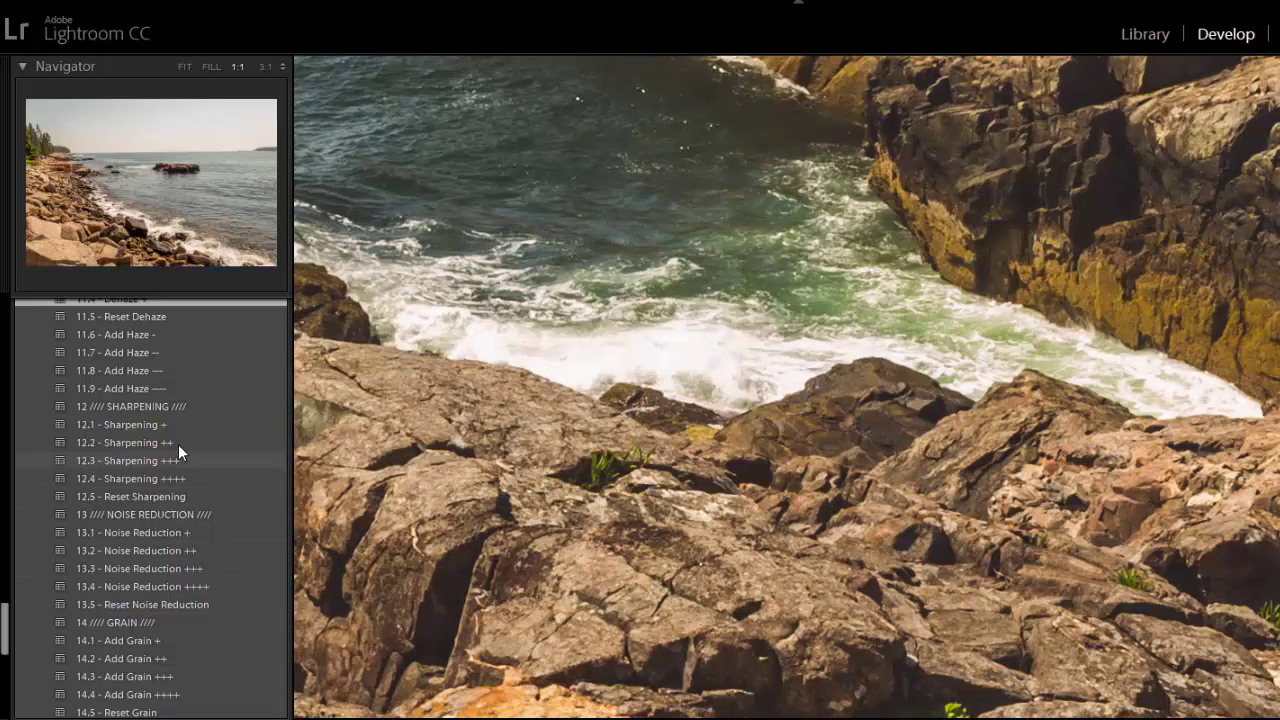
left_click(180, 429)
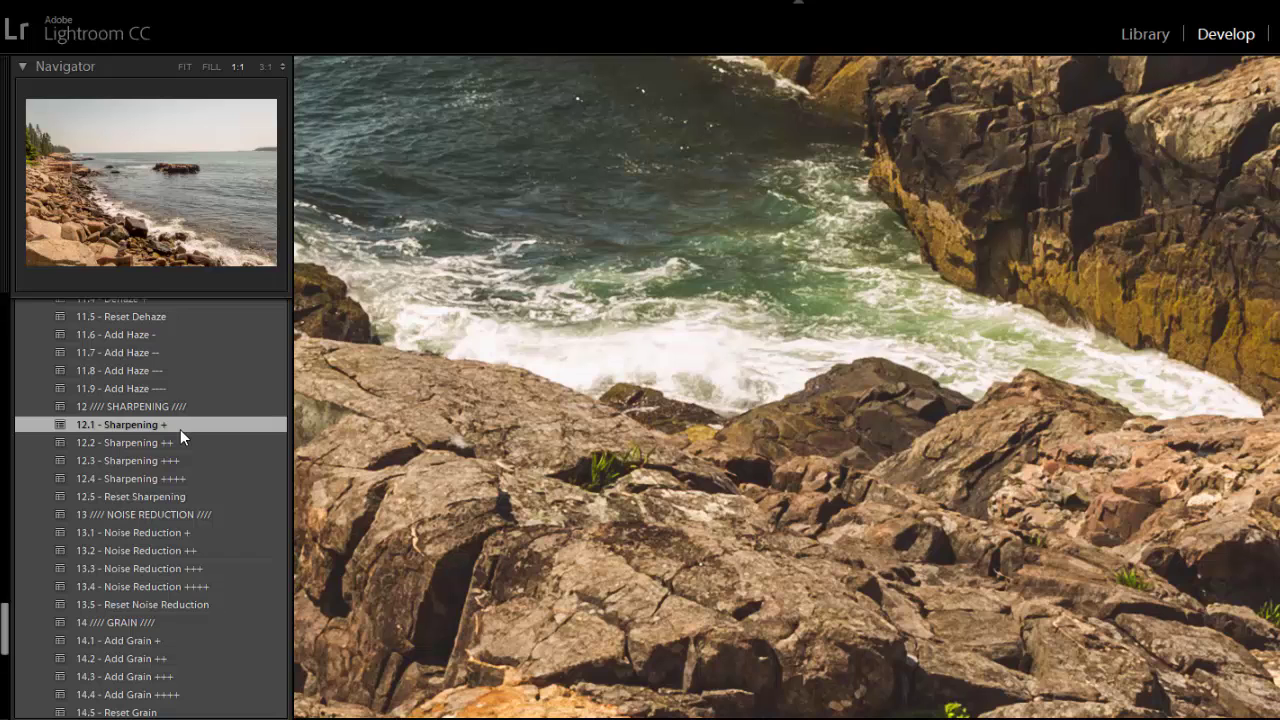
left_click(181, 445)
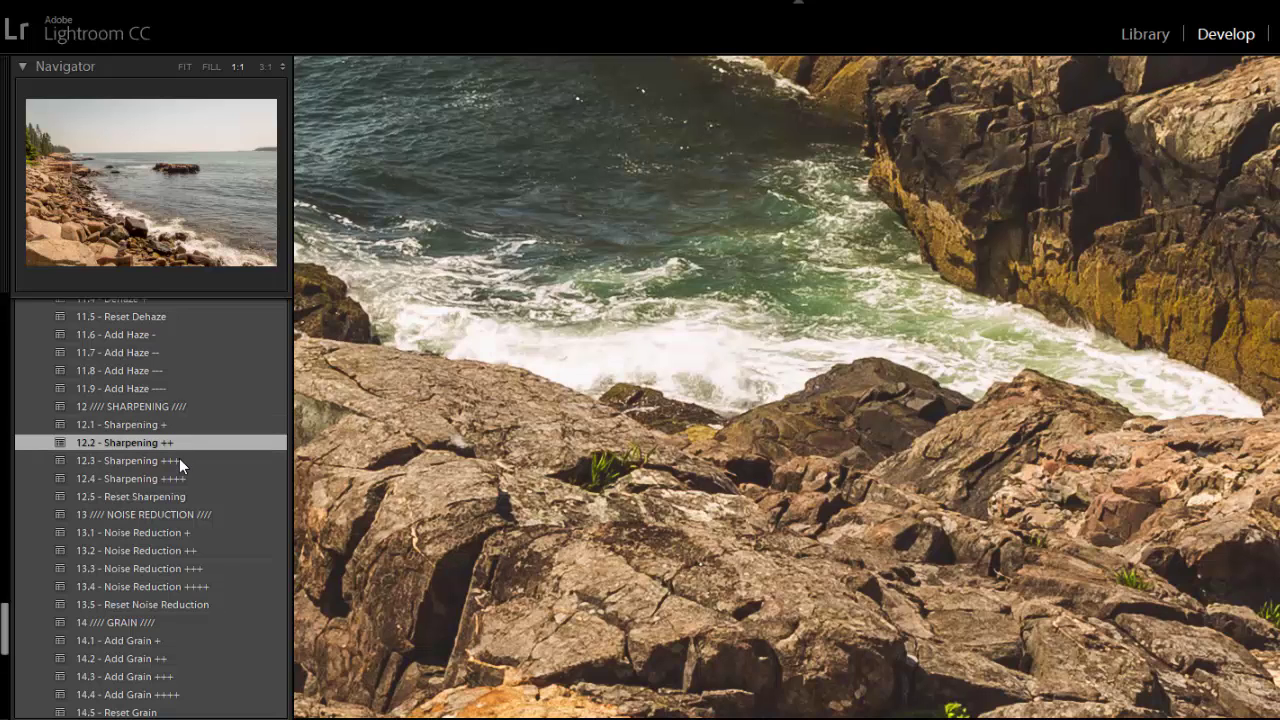
left_click(179, 458)
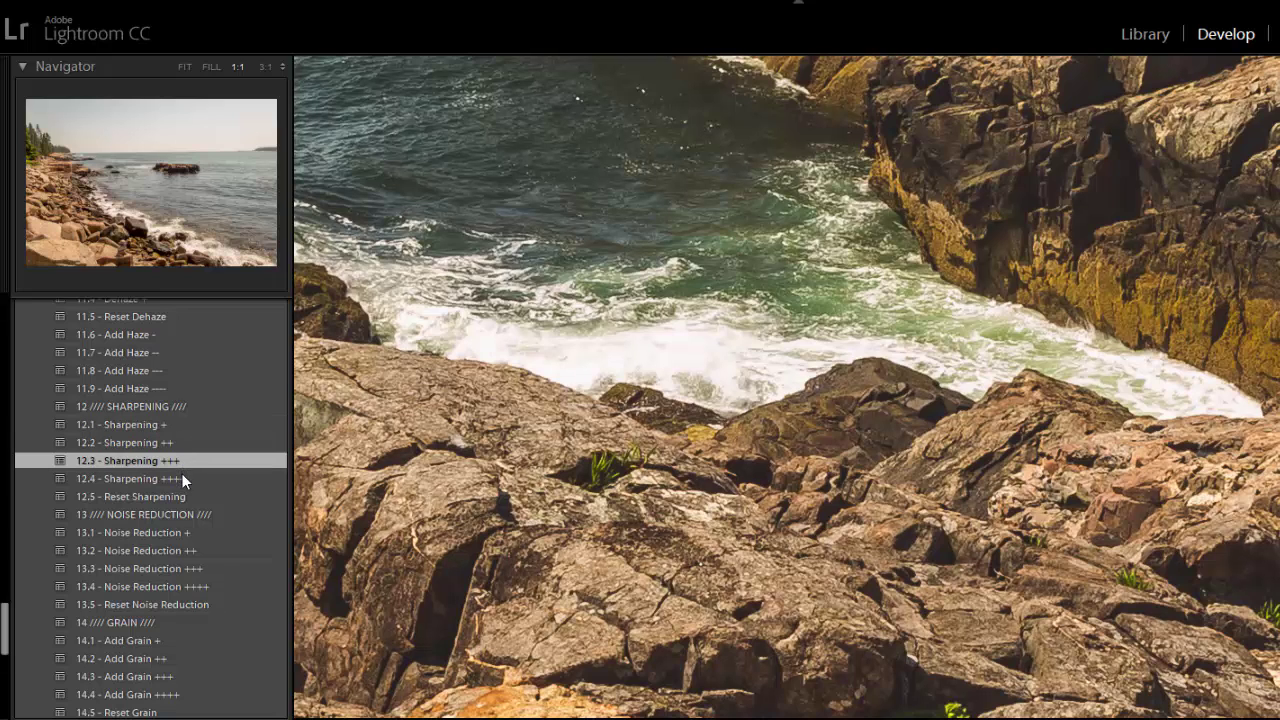
left_click(175, 424)
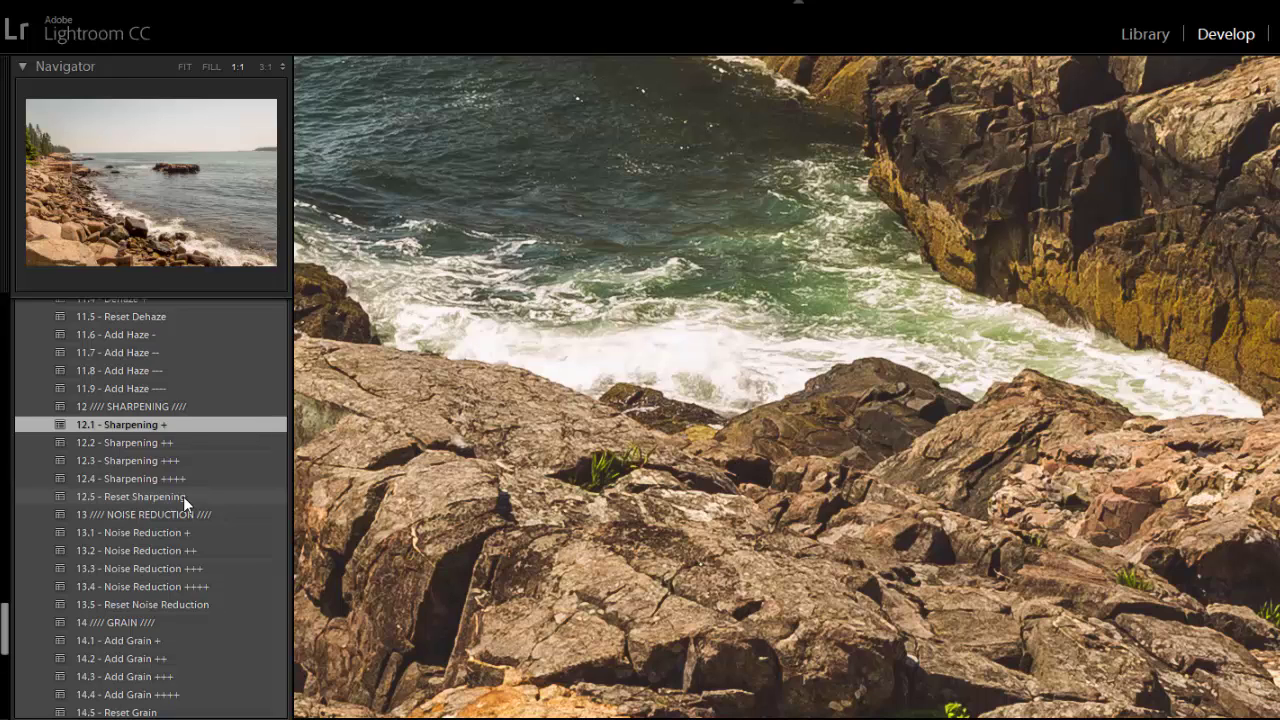
Apply 13.2 - Noise Reduction ++, check the water and rocks at 1:1, and return to the full photo.
left_click(205, 550)
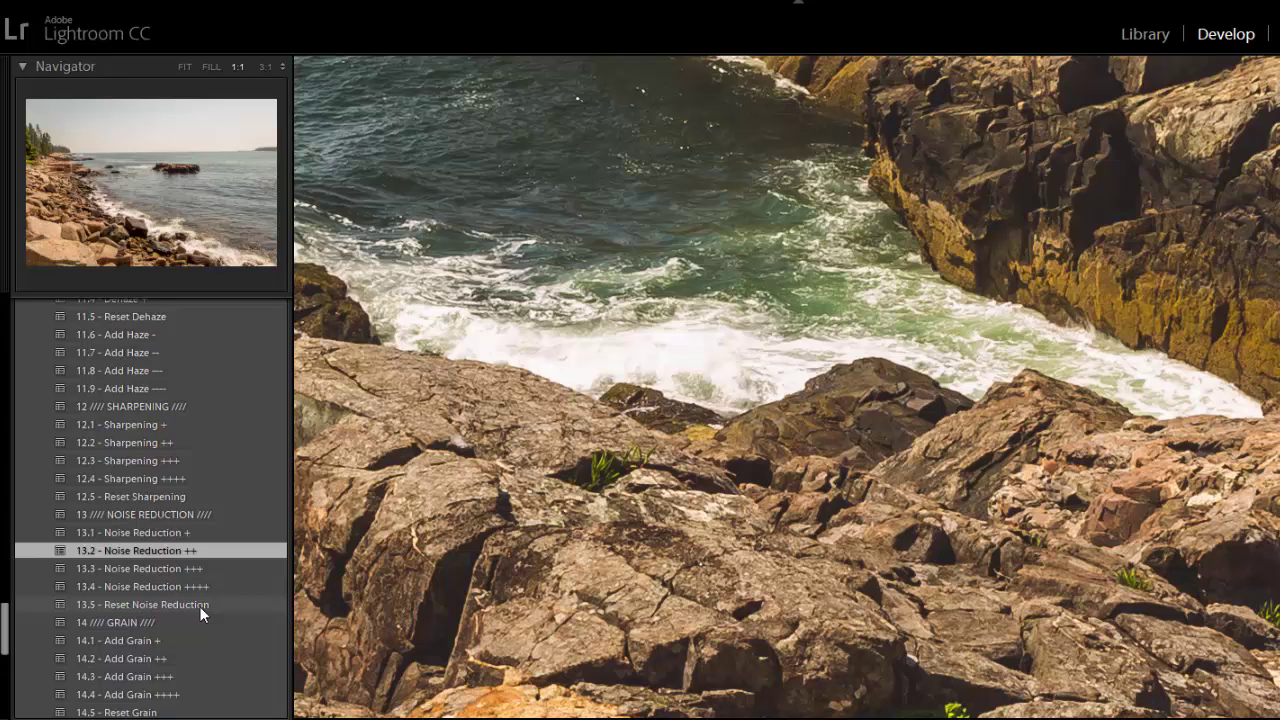
left_click(807, 448)
left_click(808, 448)
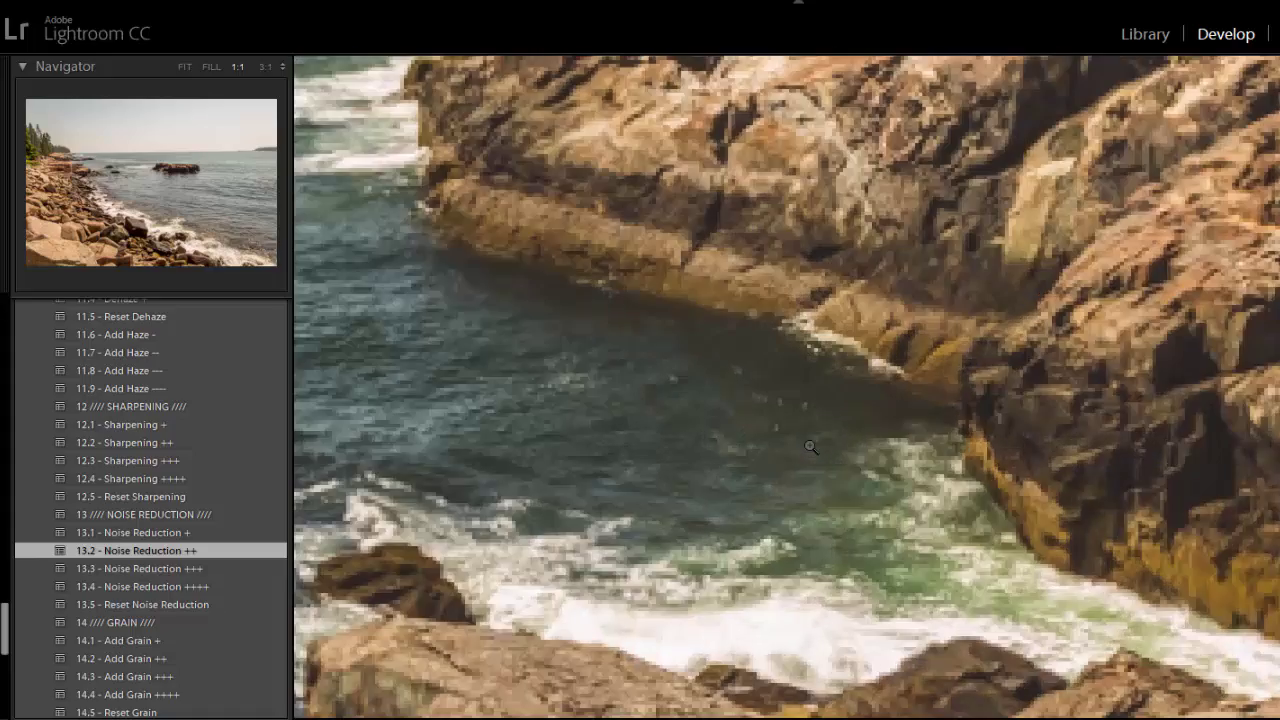
left_click(808, 447)
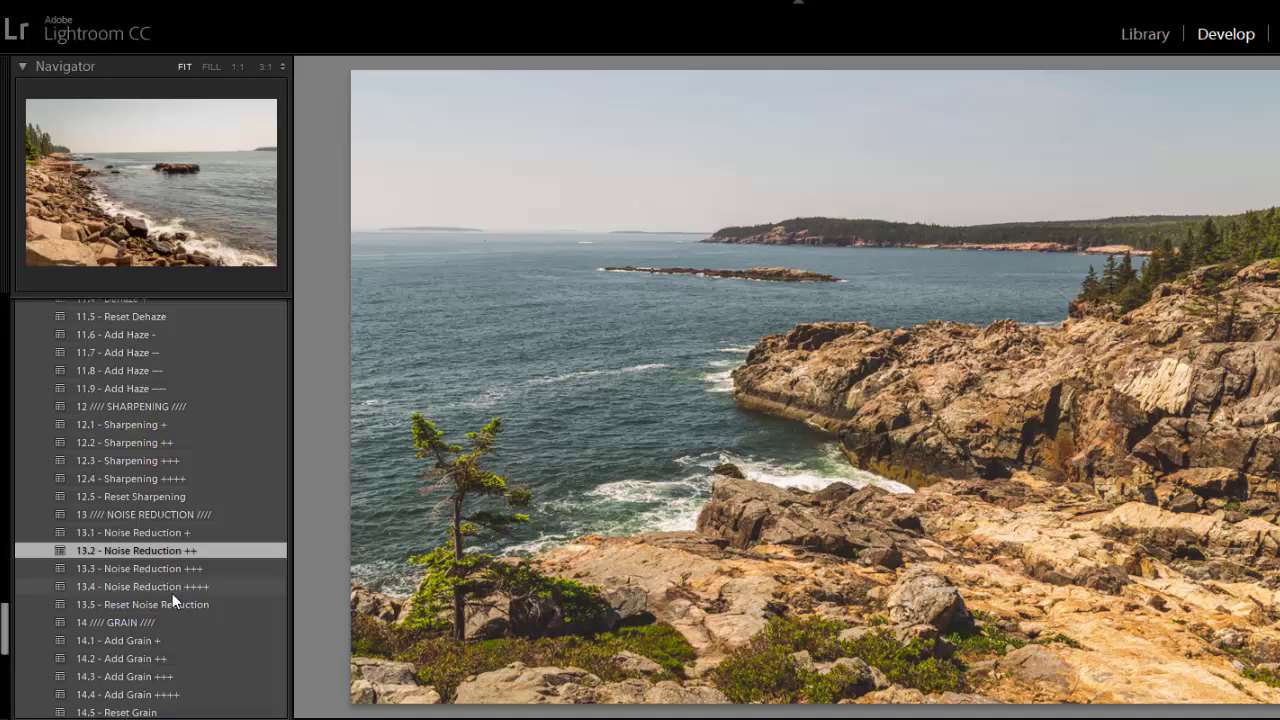
Try the Add Grain presets 14.1 through 14.4, and remove the grain with 14.5 - Reset Grain.
scroll(181, 589, "down", 5)
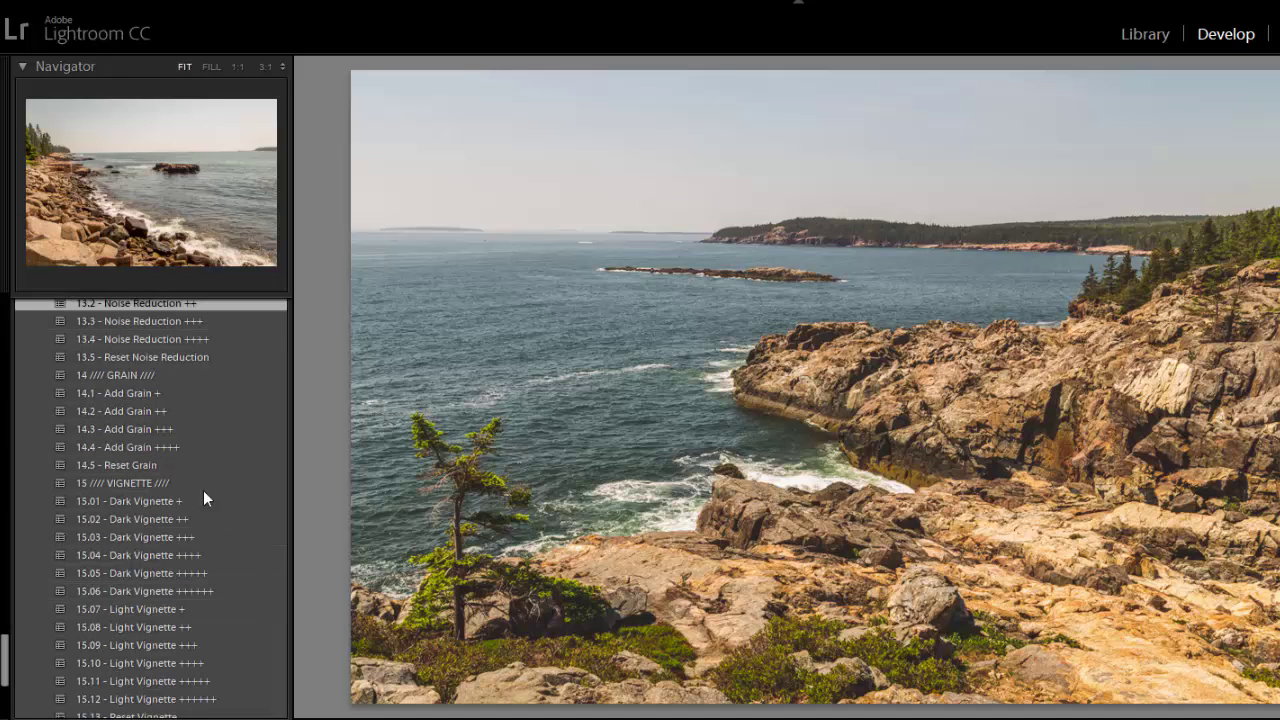
left_click(181, 394)
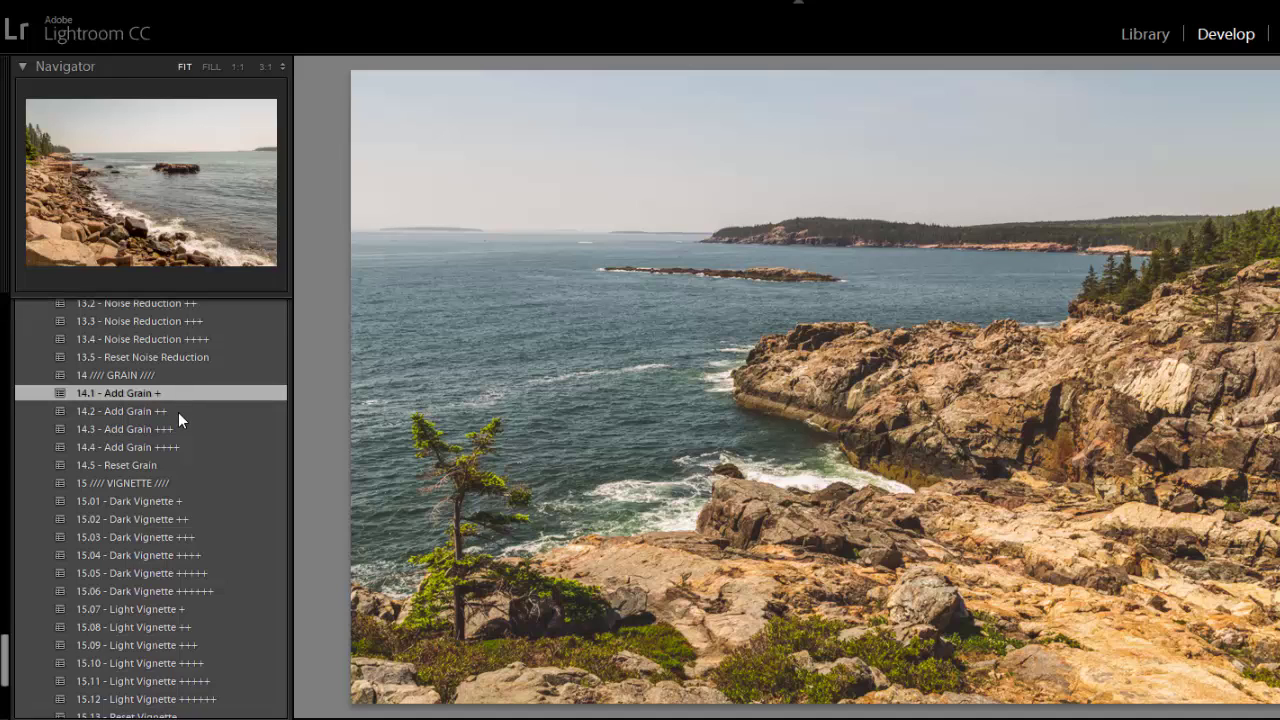
left_click(178, 412)
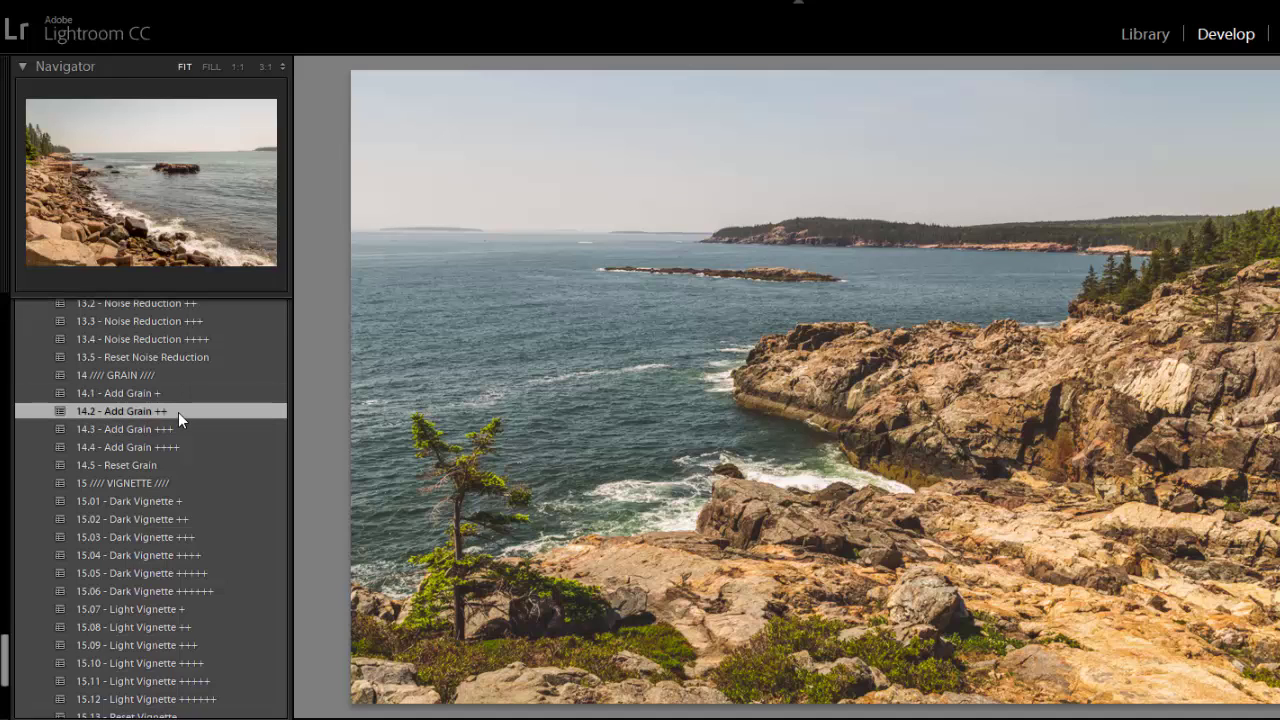
left_click(175, 428)
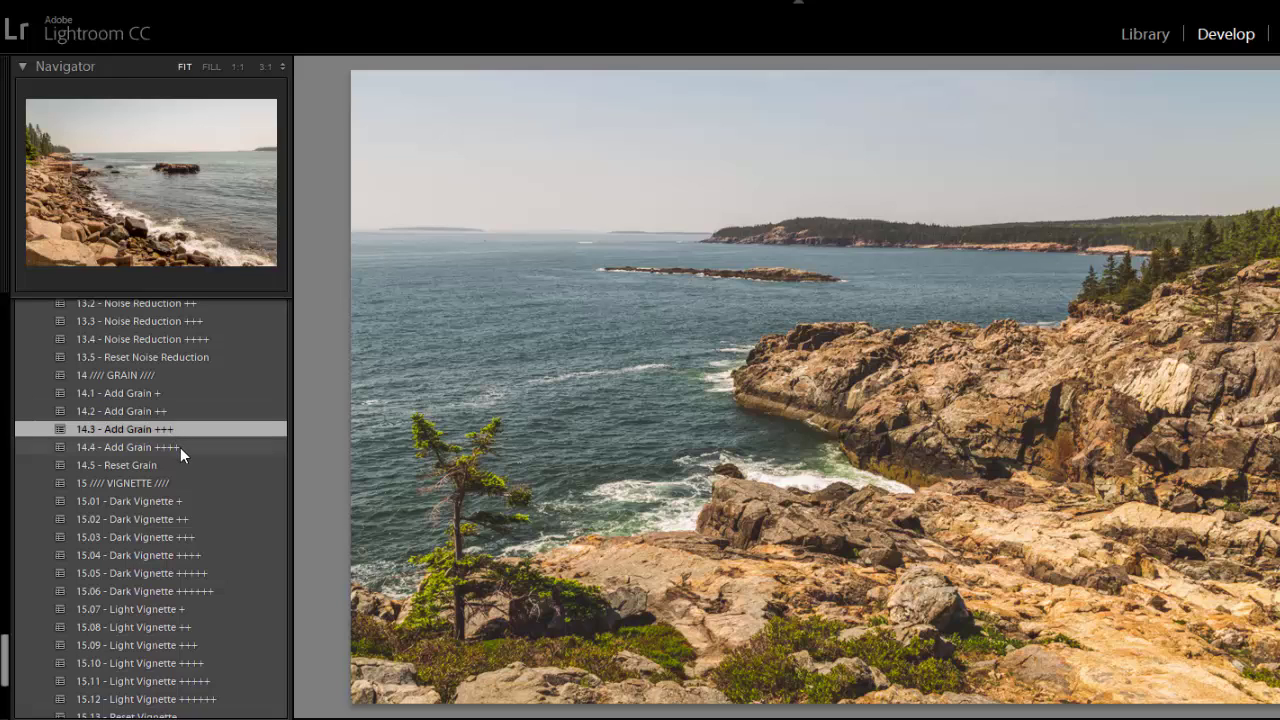
left_click(180, 447)
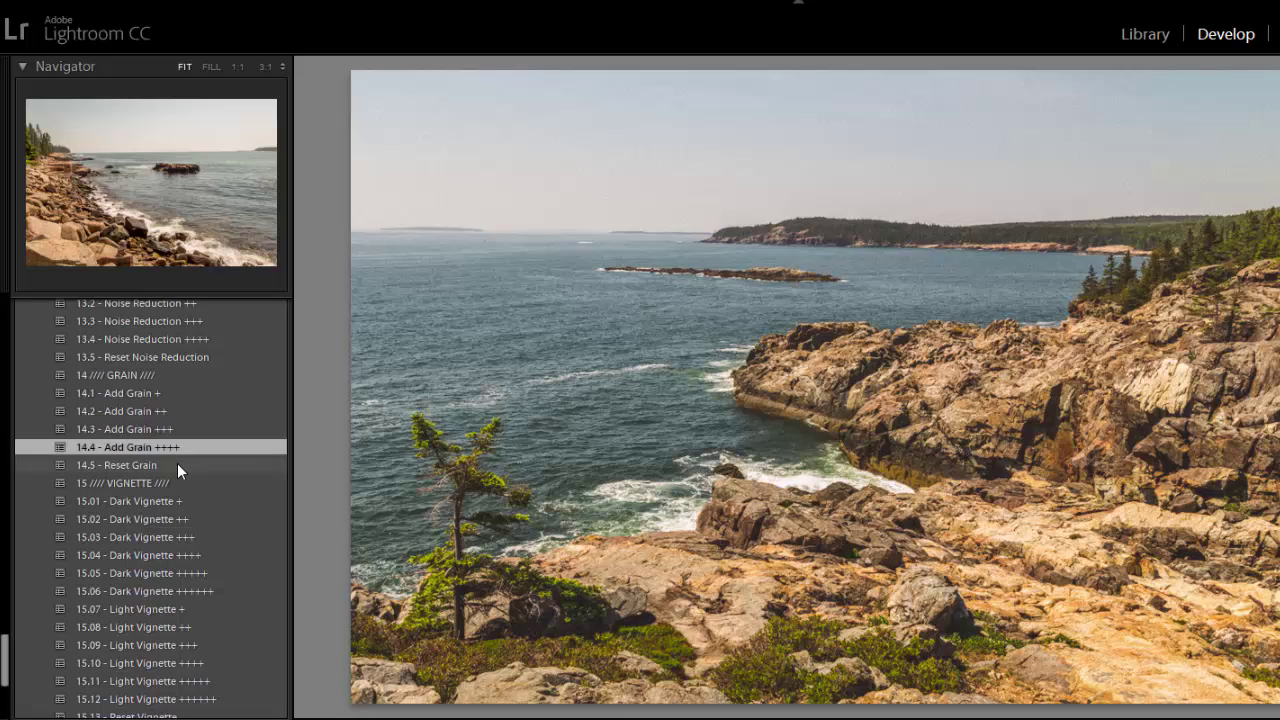
left_click(177, 465)
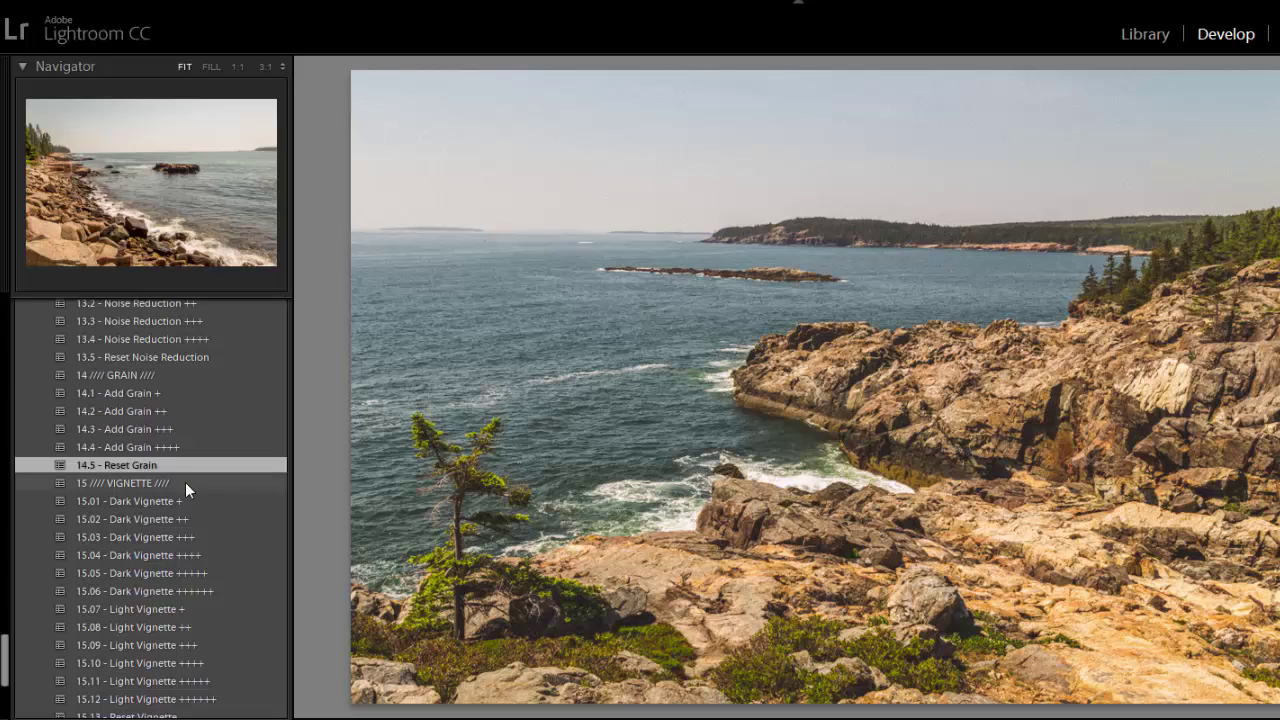
Try the Dark Vignette presets 15.01 through 15.05, and remove the vignette with 15.13 - Reset Vignette.
scroll(185, 488, "down", 3)
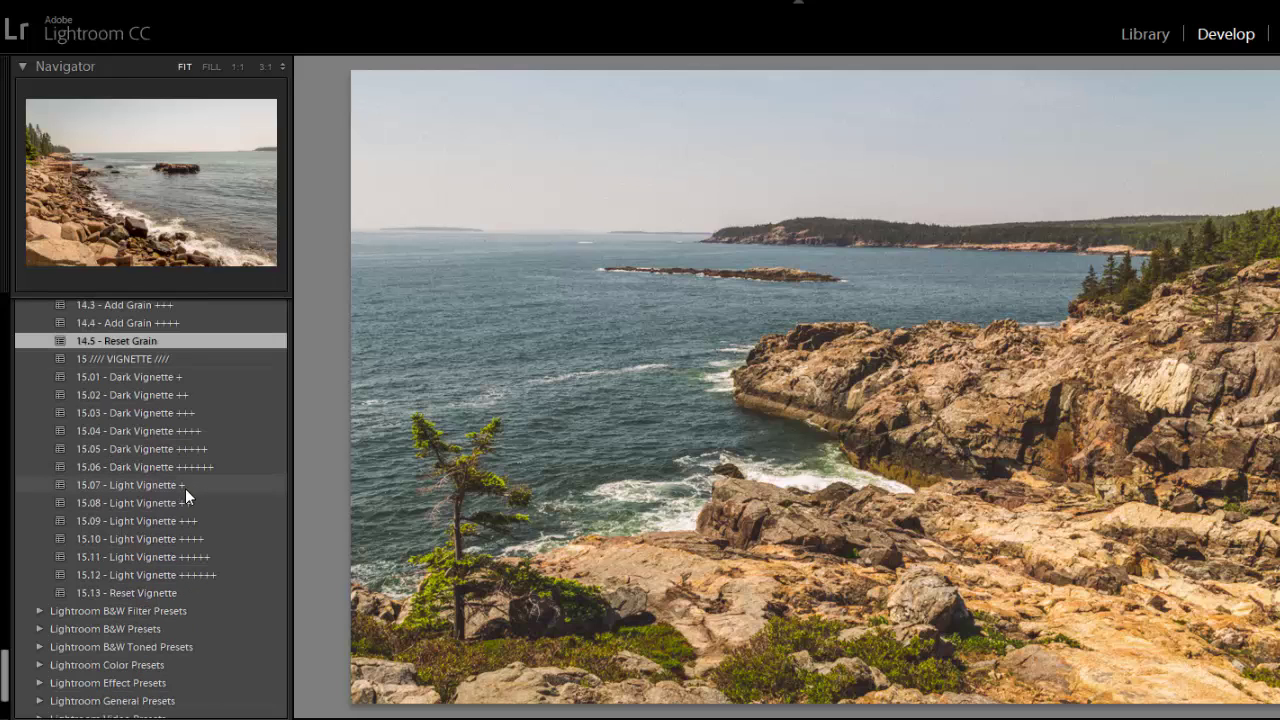
left_click(192, 375)
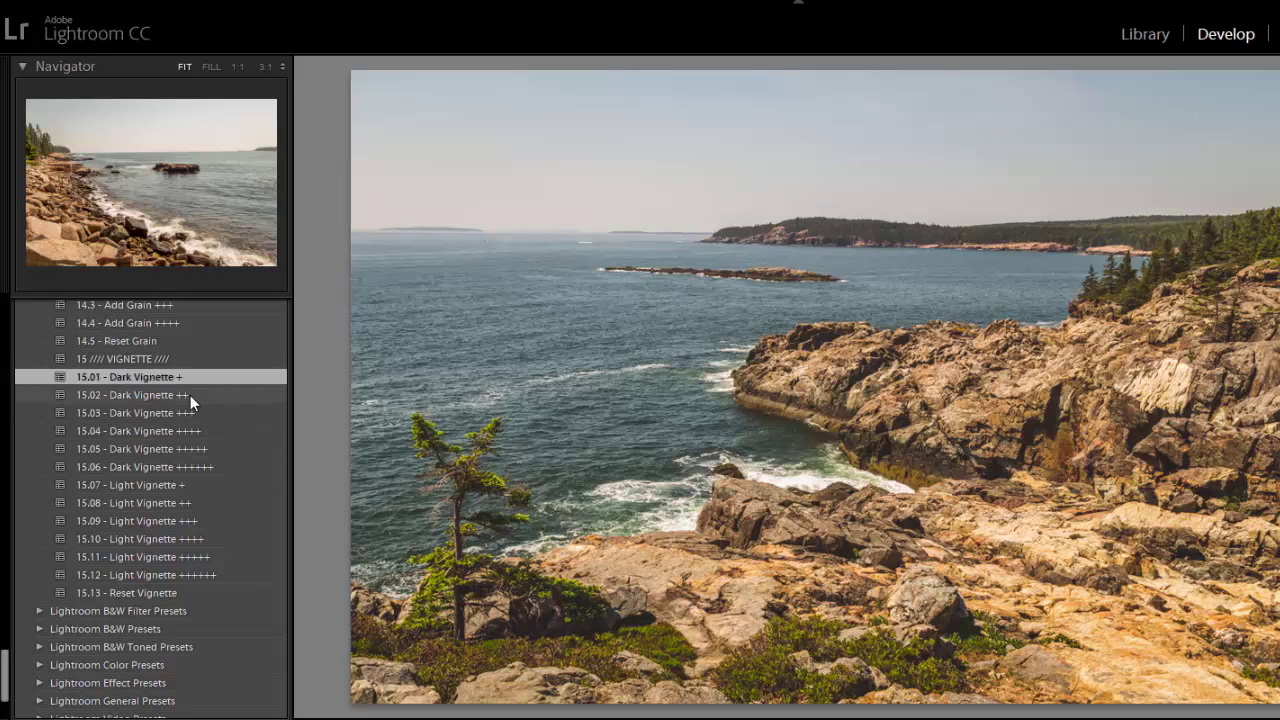
left_click(190, 396)
left_click(192, 413)
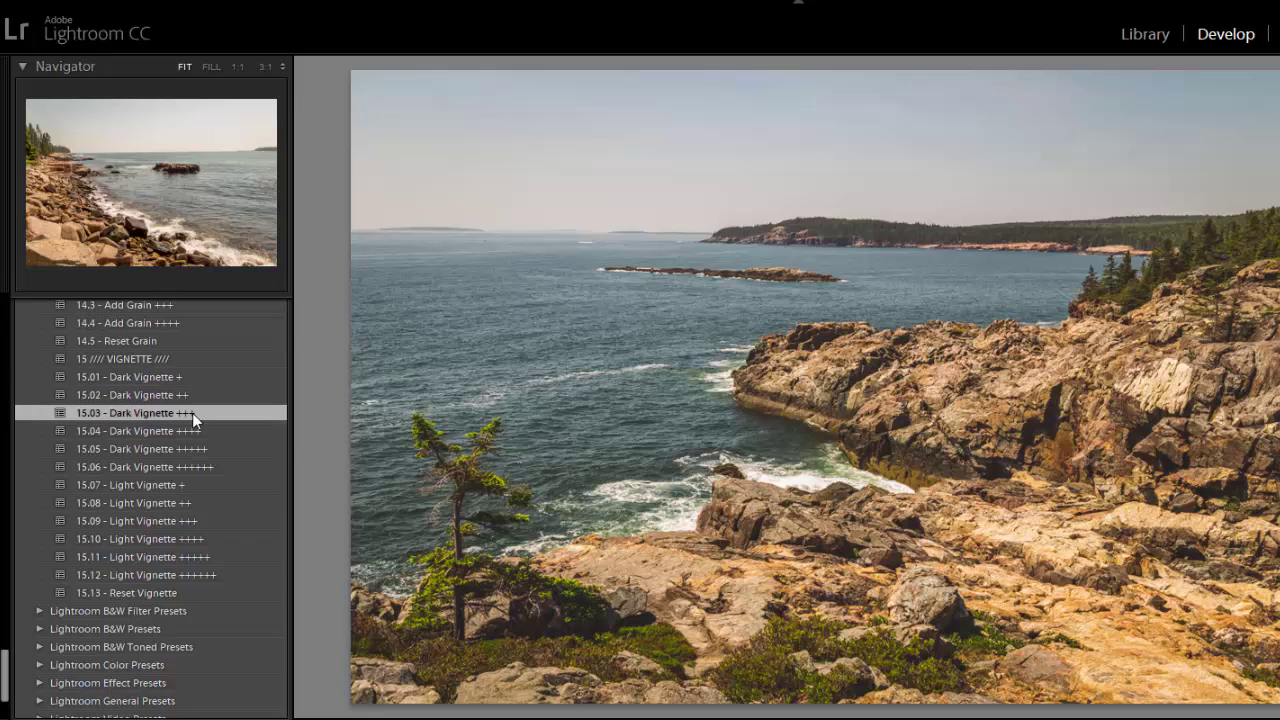
left_click(193, 431)
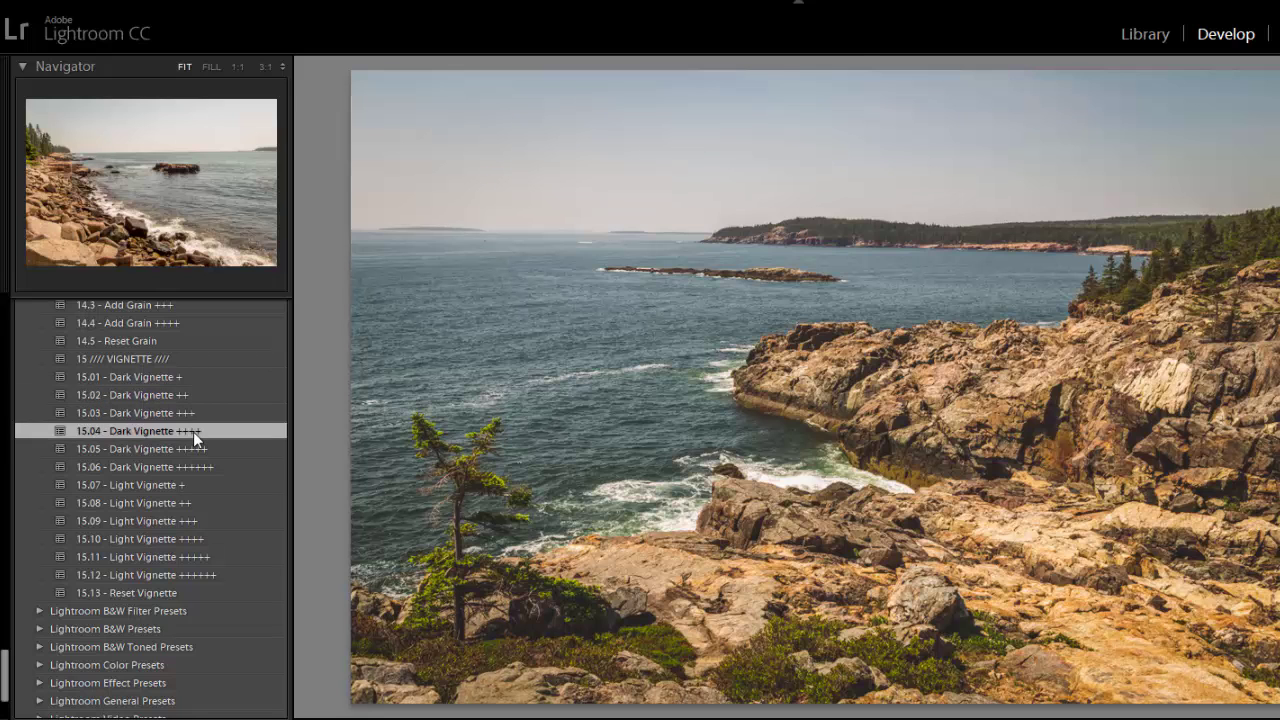
left_click(194, 448)
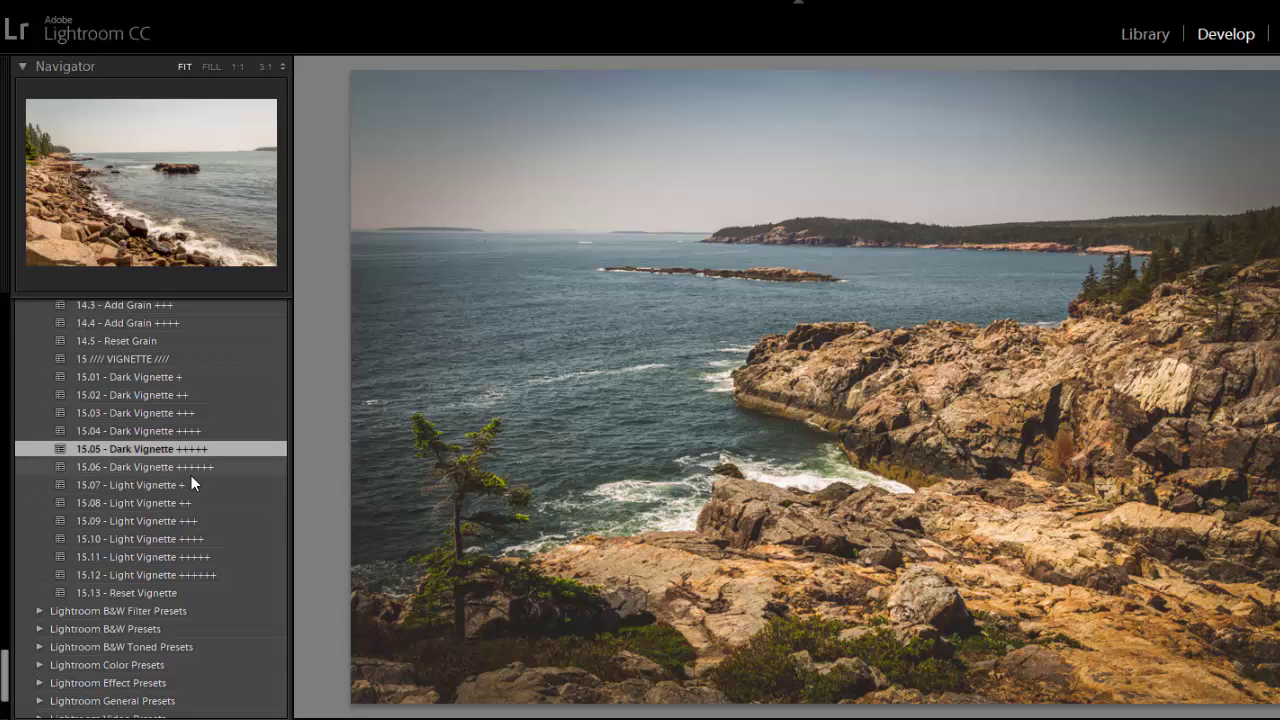
left_click(174, 592)
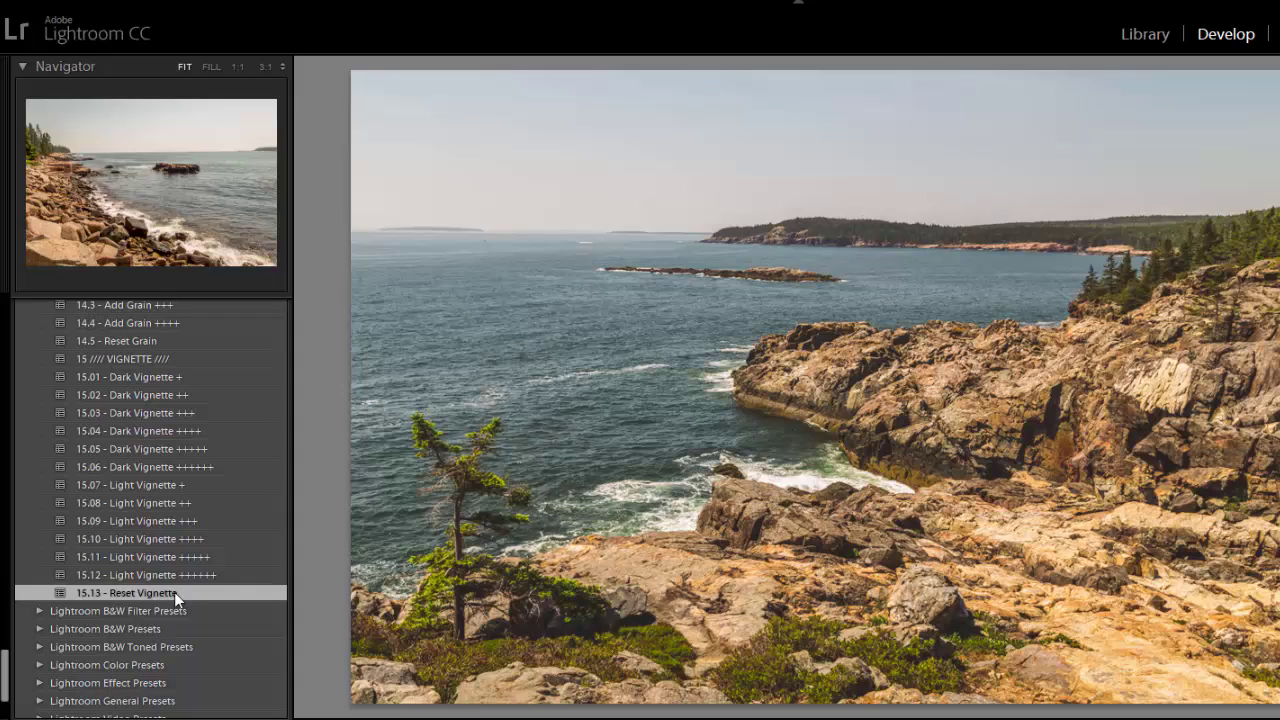
Try the Light Vignette presets 15.07 through 15.11 on the photo.
left_click(163, 486)
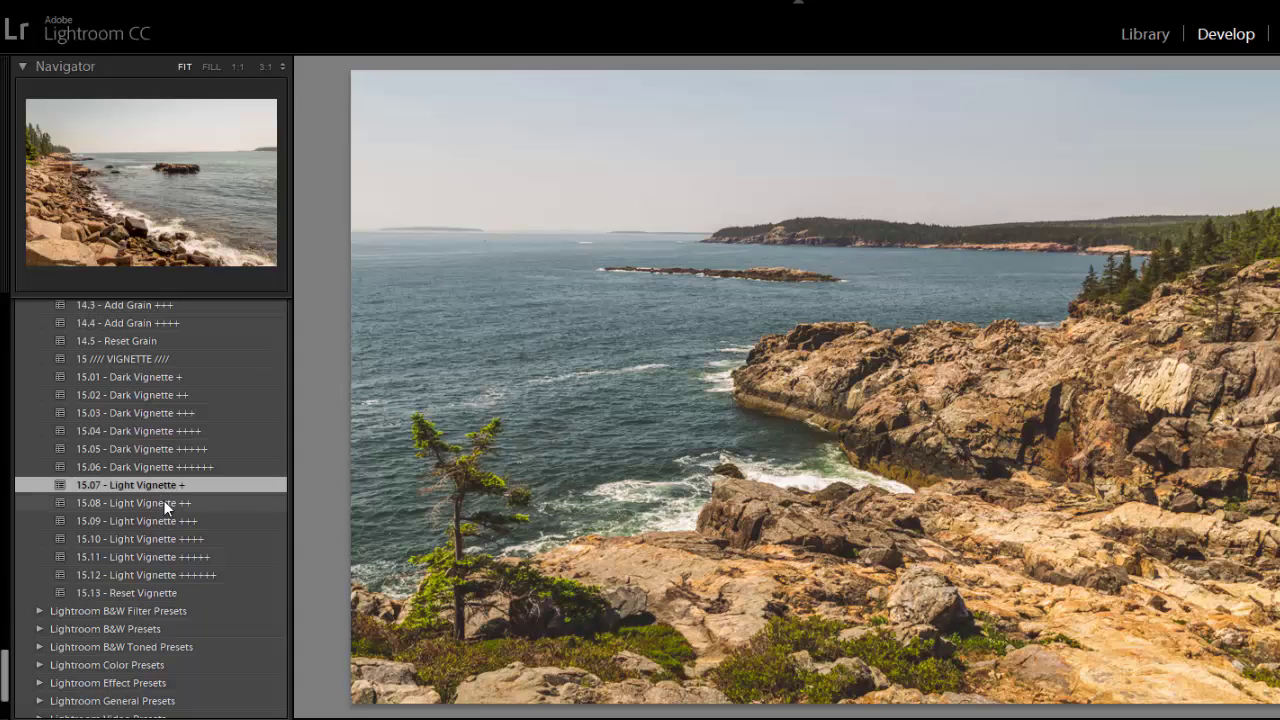
left_click(164, 501)
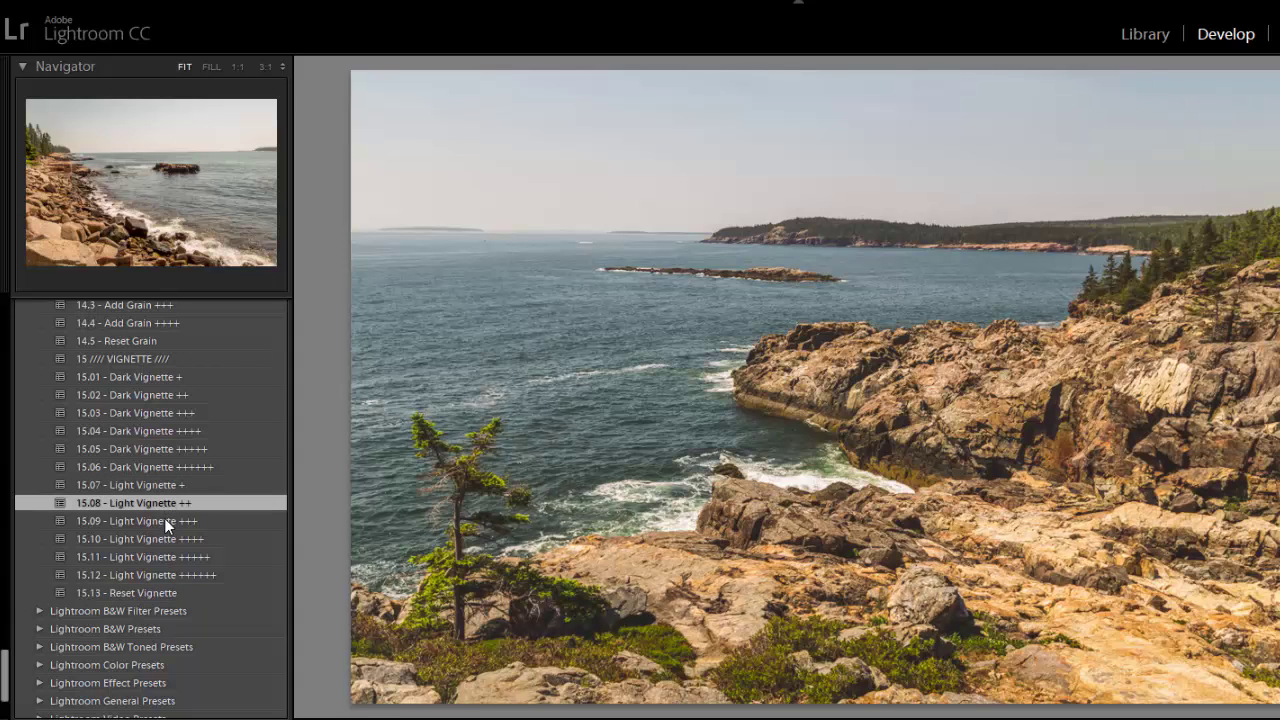
left_click(165, 519)
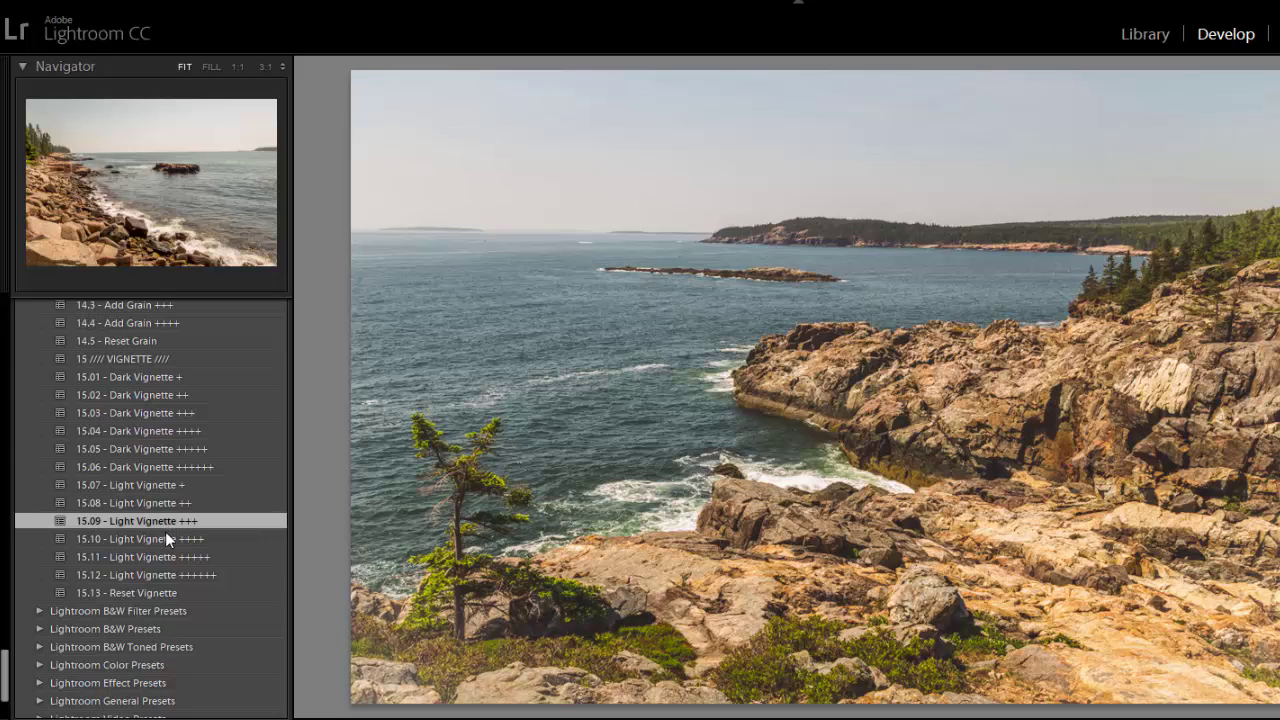
left_click(165, 539)
left_click(164, 553)
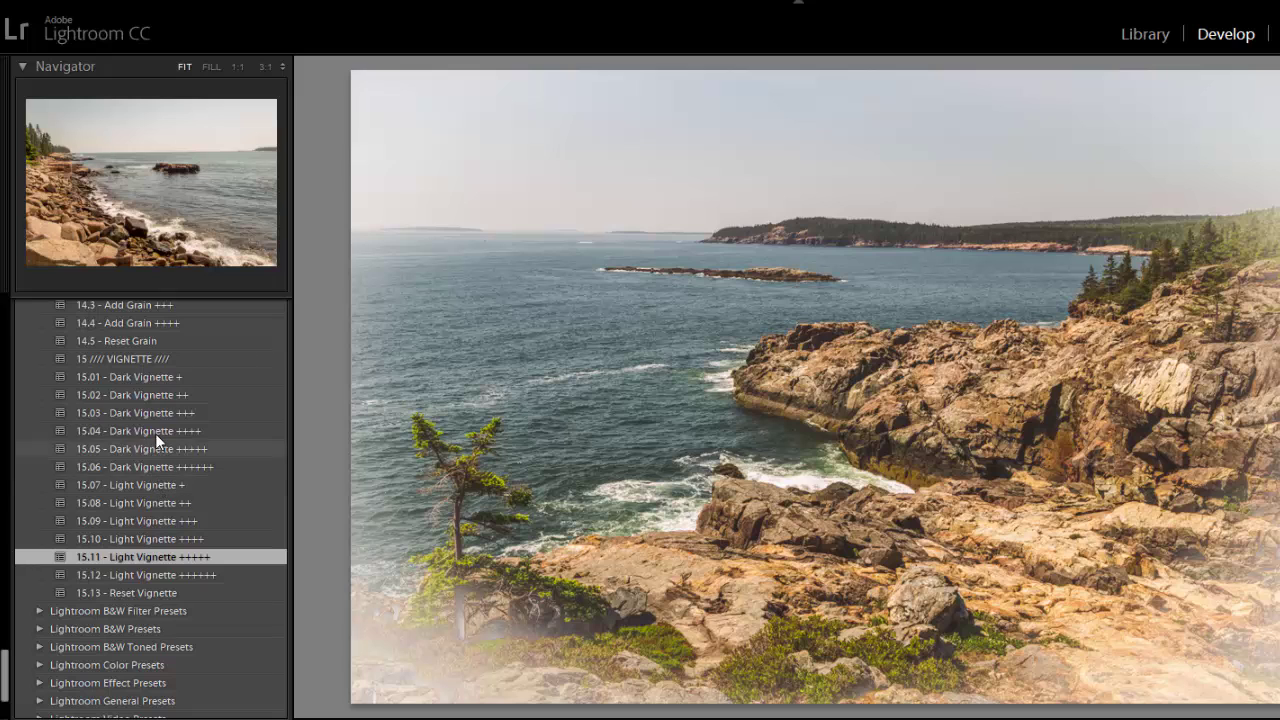
Compare the 15.01 and 15.02 dark vignette presets, and settle on 15.02 - Dark Vignette ++.
left_click(154, 378)
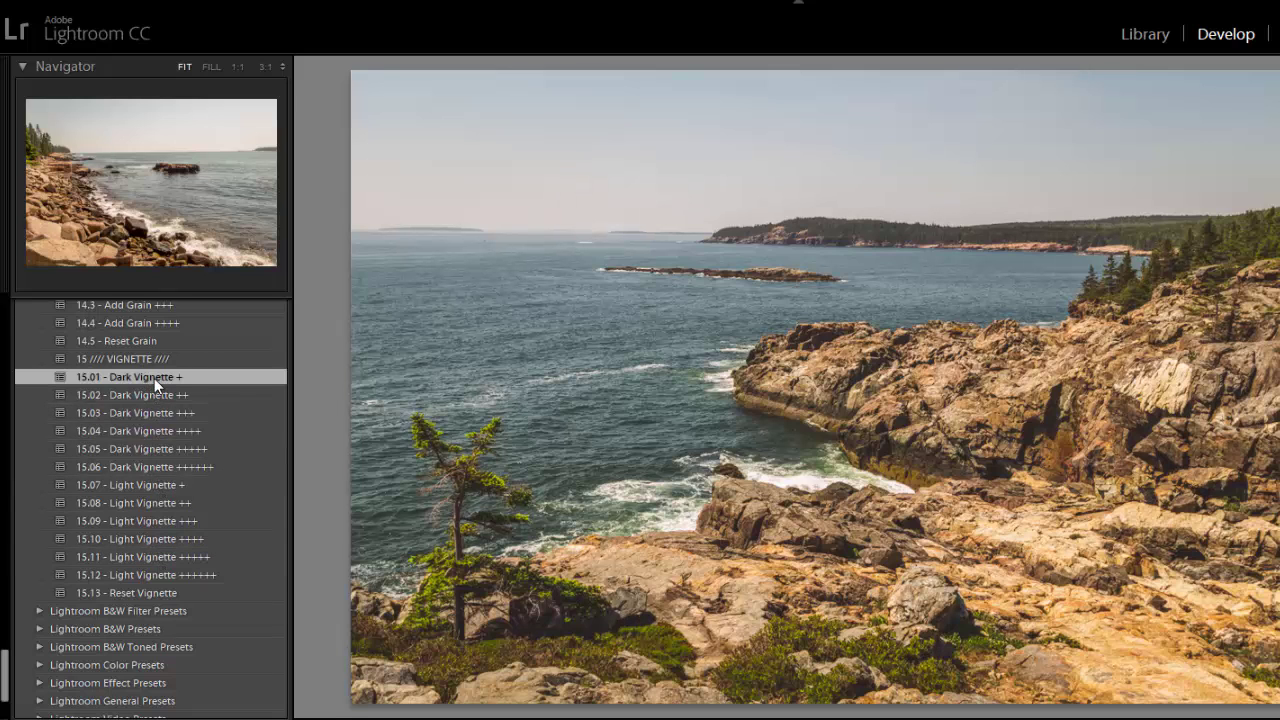
left_click(154, 390)
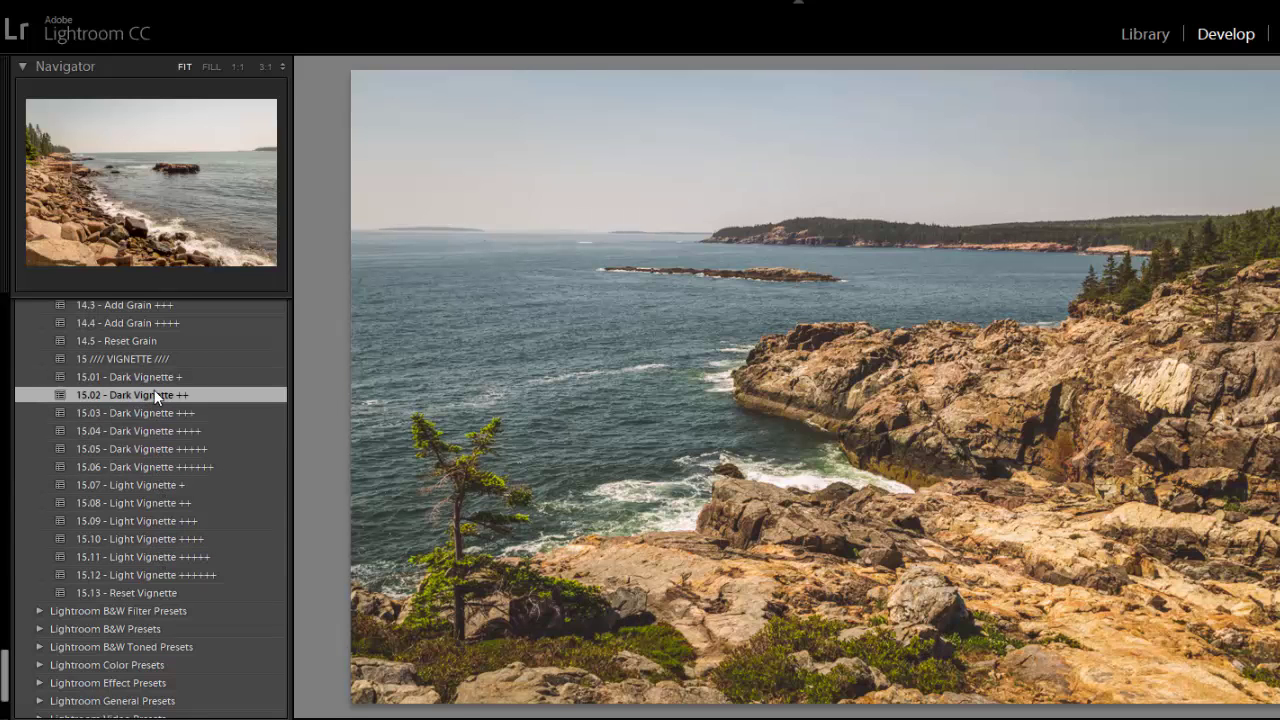
left_click(159, 373)
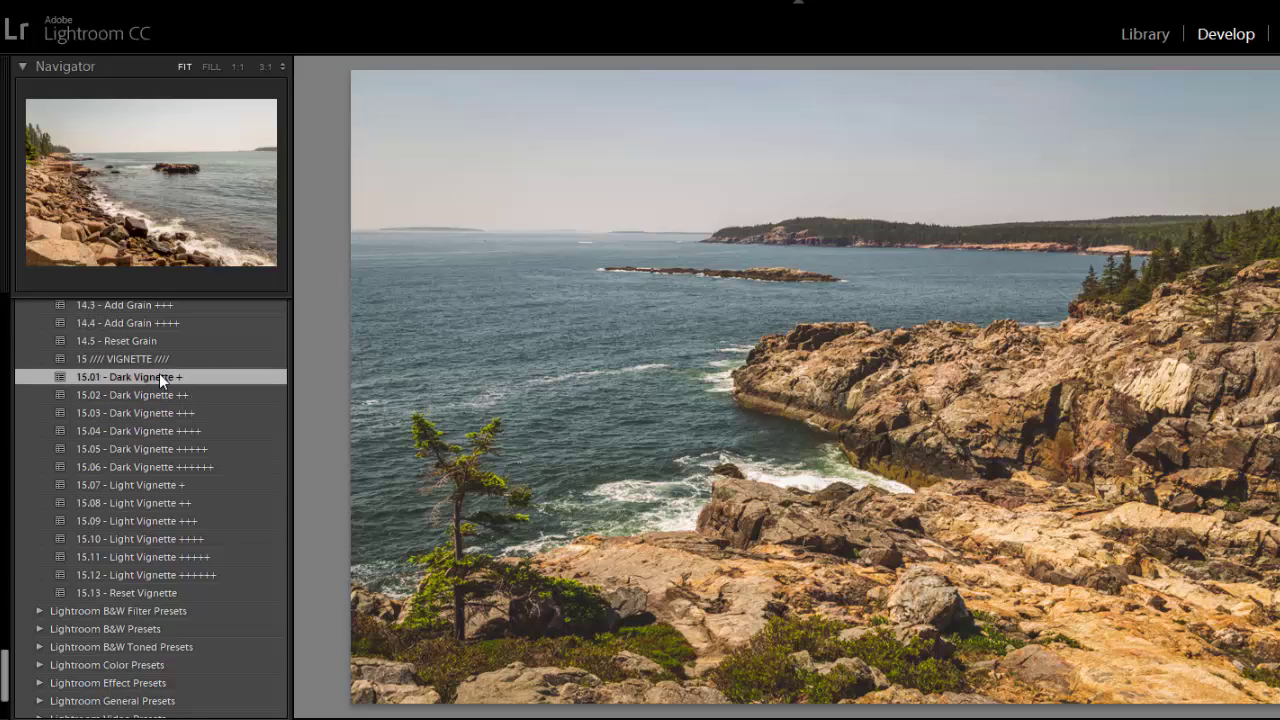
left_click(155, 393)
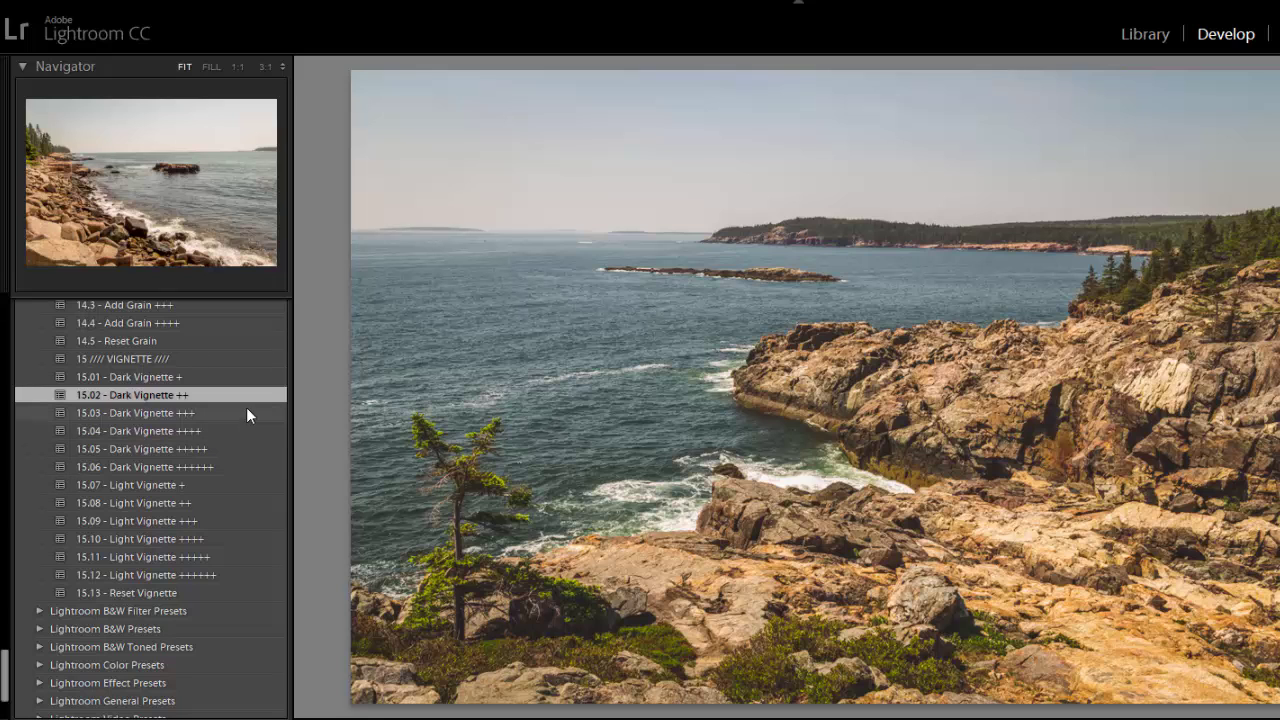
Reset all develop settings of the photo to start the edit over.
scroll(243, 410, "up", 10)
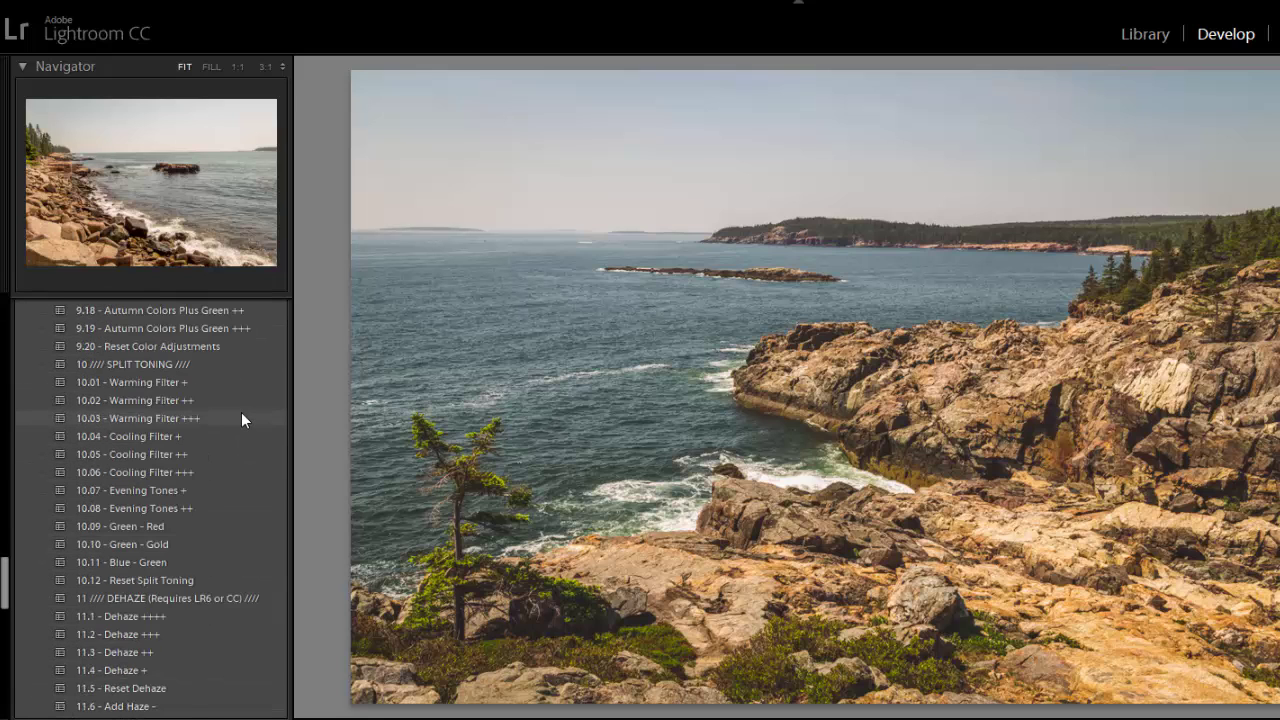
scroll(242, 418, "up", 15)
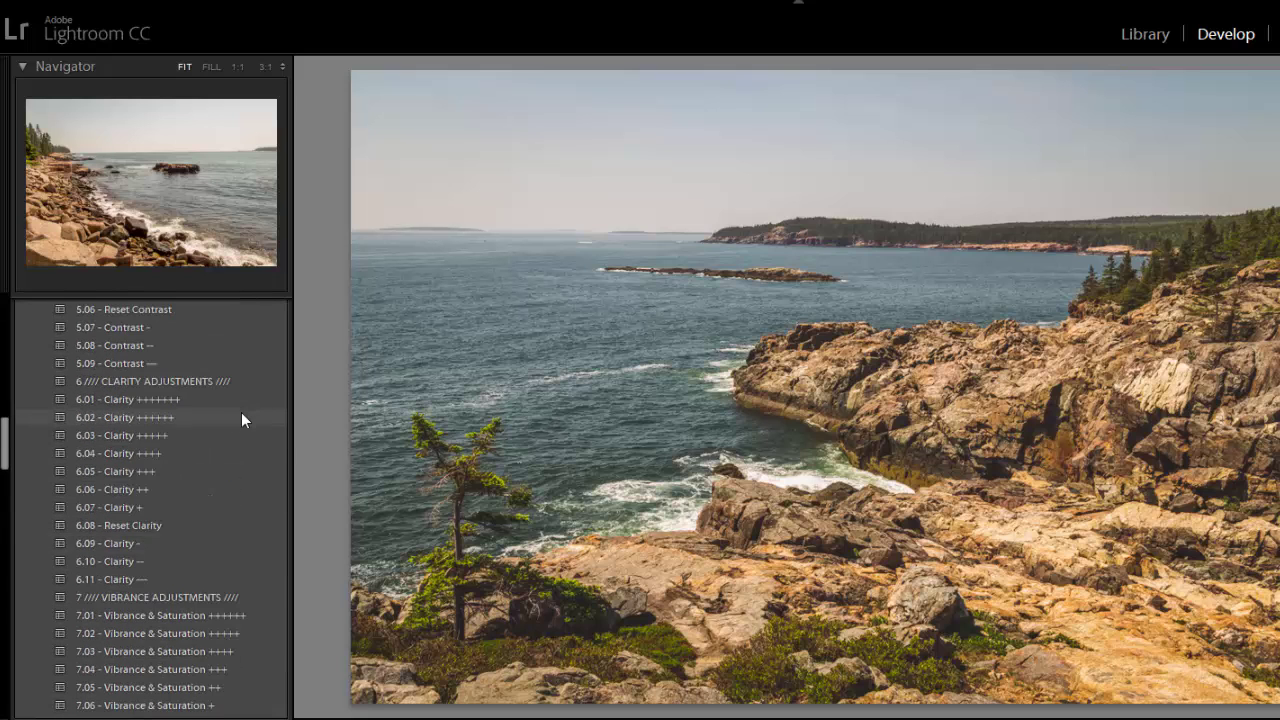
scroll(242, 420, "up", 15)
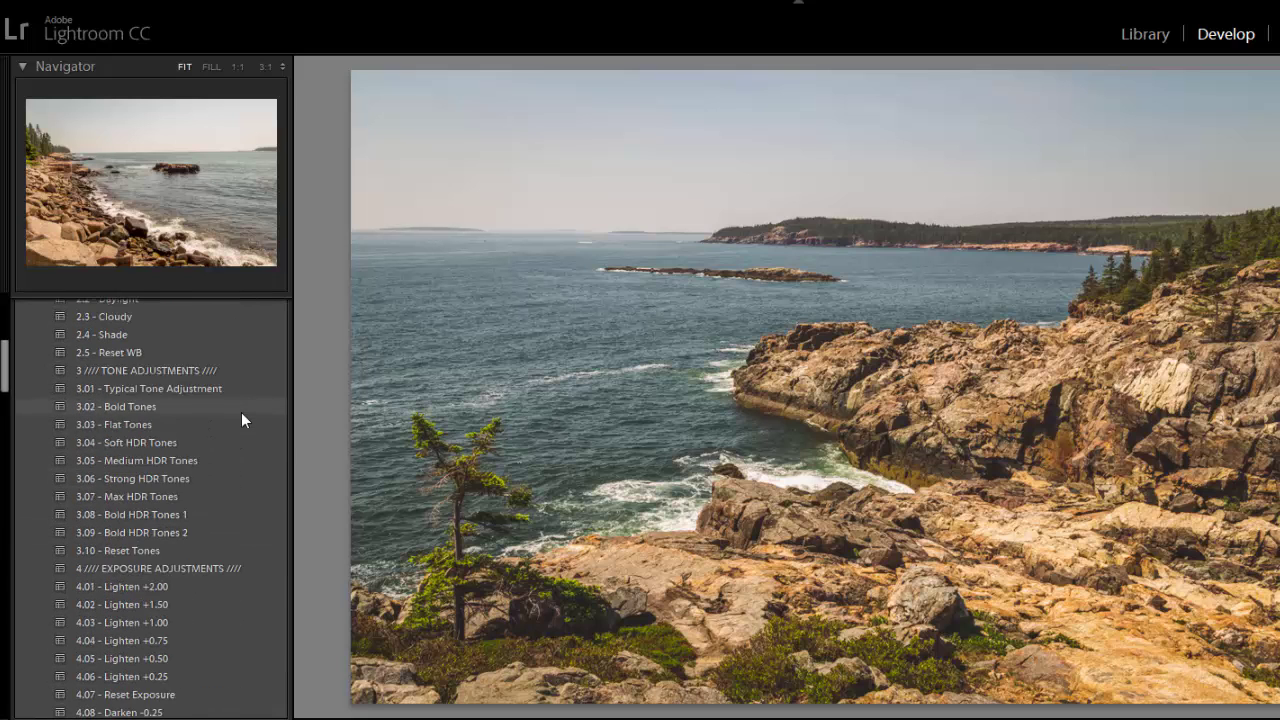
scroll(241, 413, "up", 5)
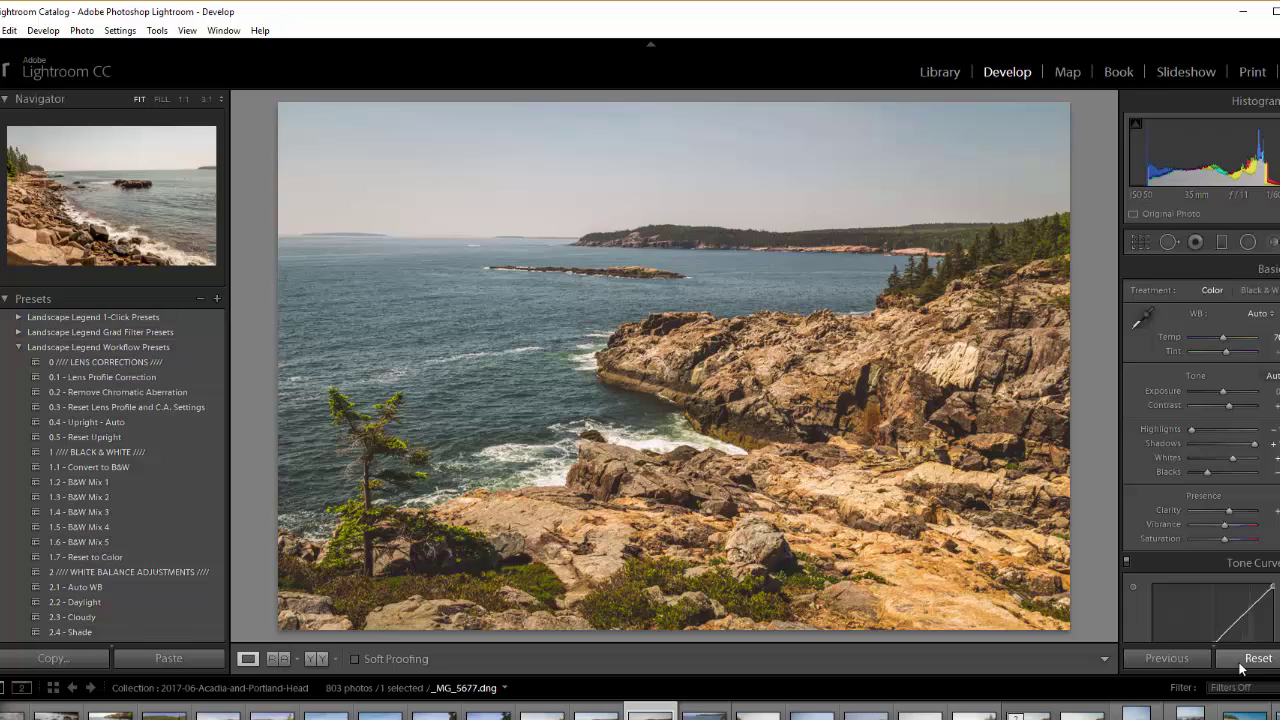
left_click(1240, 660)
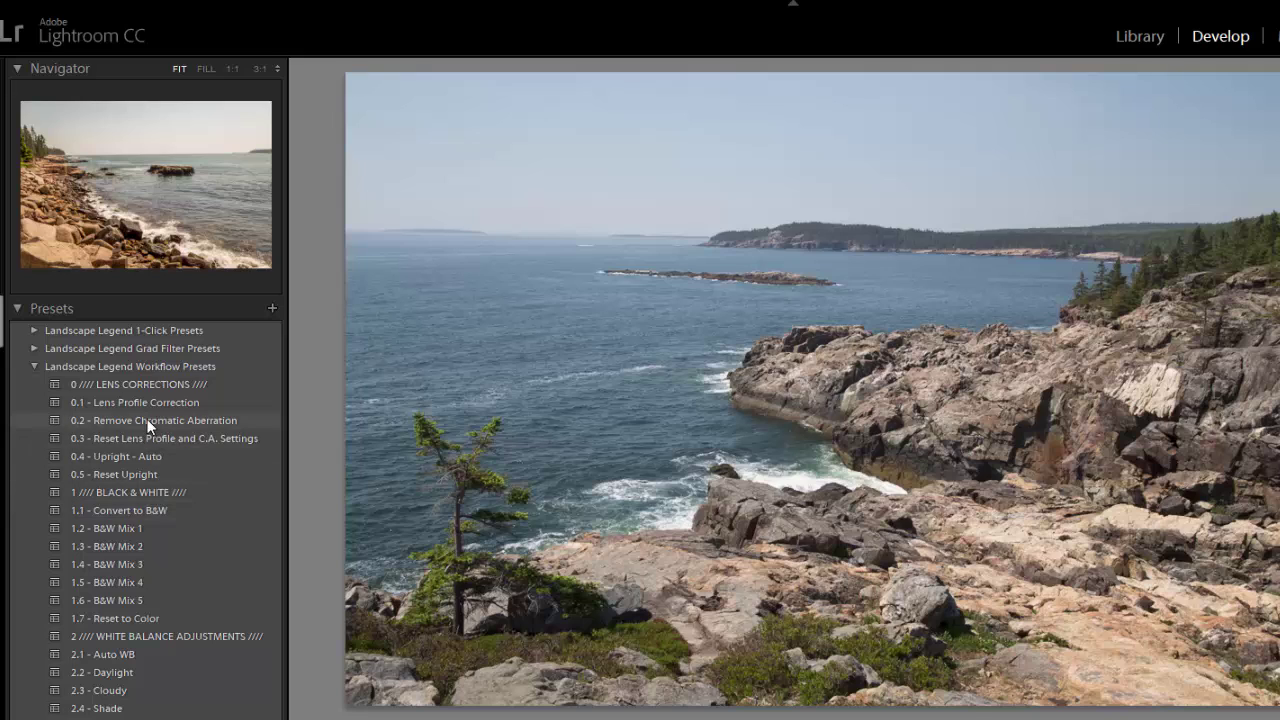
Apply the presets 0.1 - Lens Profile Correction, 0.2 - Remove Chromatic Aberration and 0.4 - Upright - Auto.
left_click(149, 407)
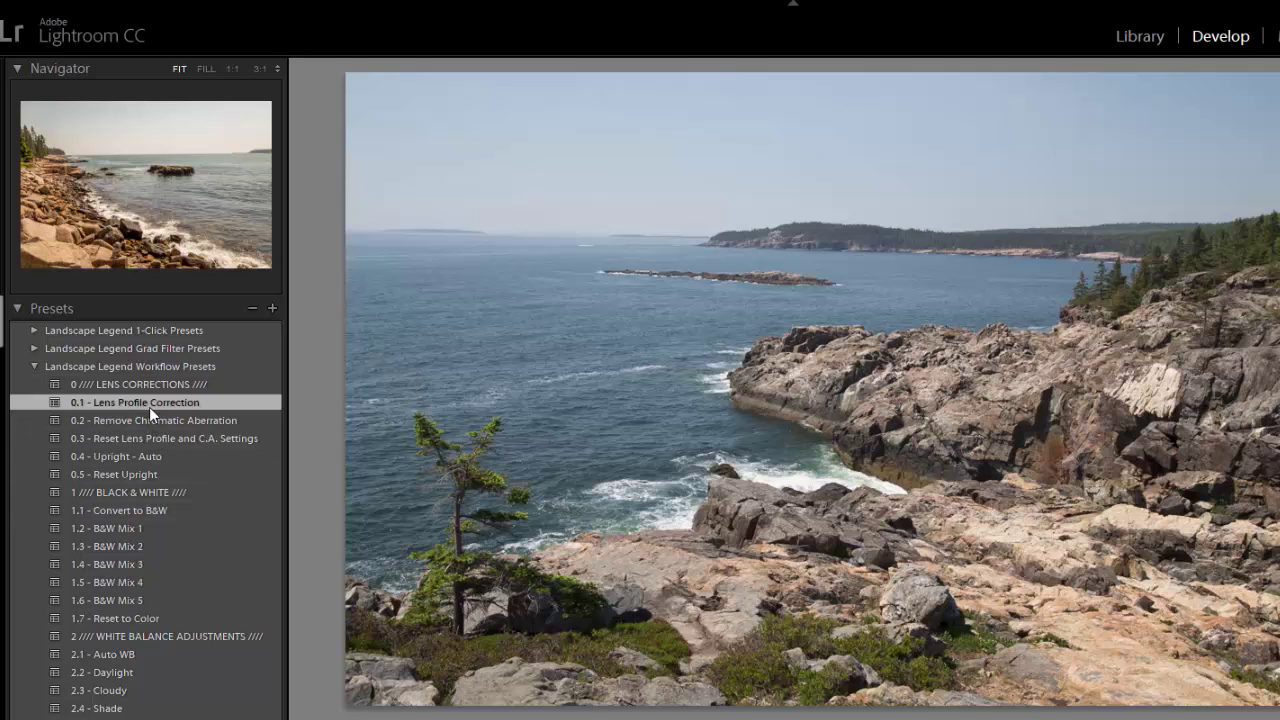
left_click(149, 418)
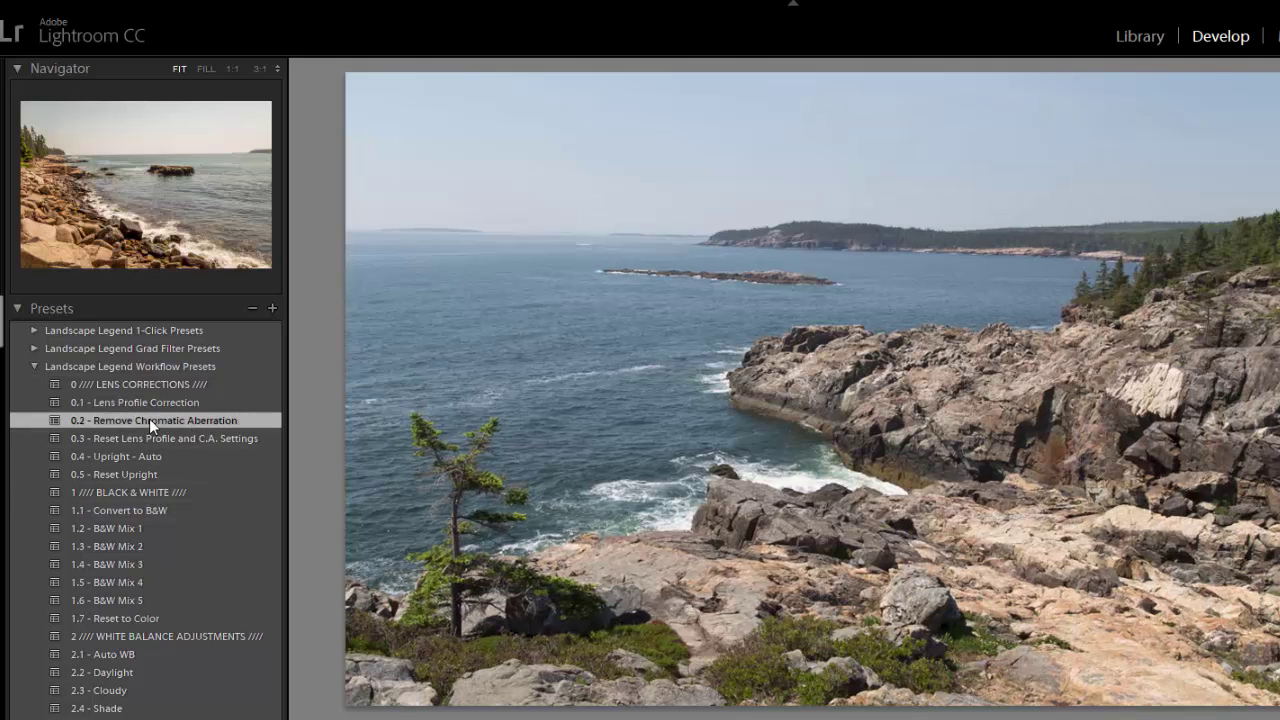
left_click(156, 457)
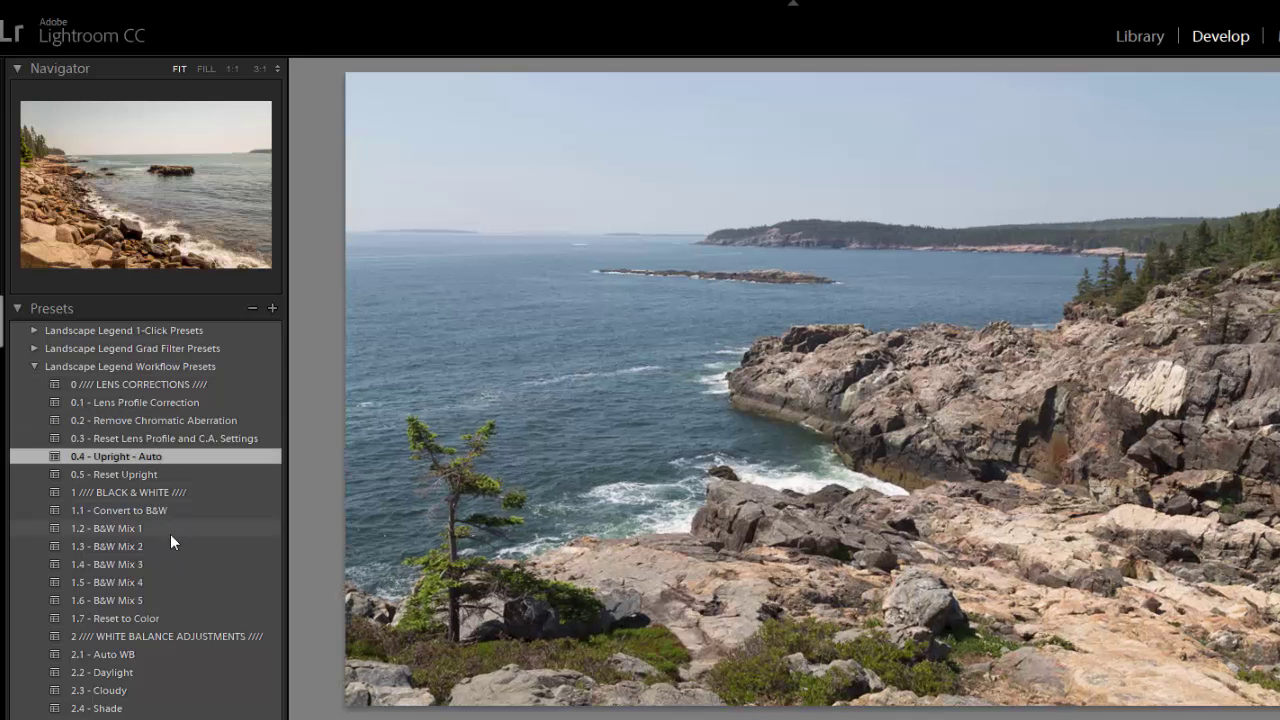
Compare the white balance presets Auto WB, Daylight, Cloudy and Shade, and settle on 2.1 - Auto WB.
scroll(167, 534, "down", 3)
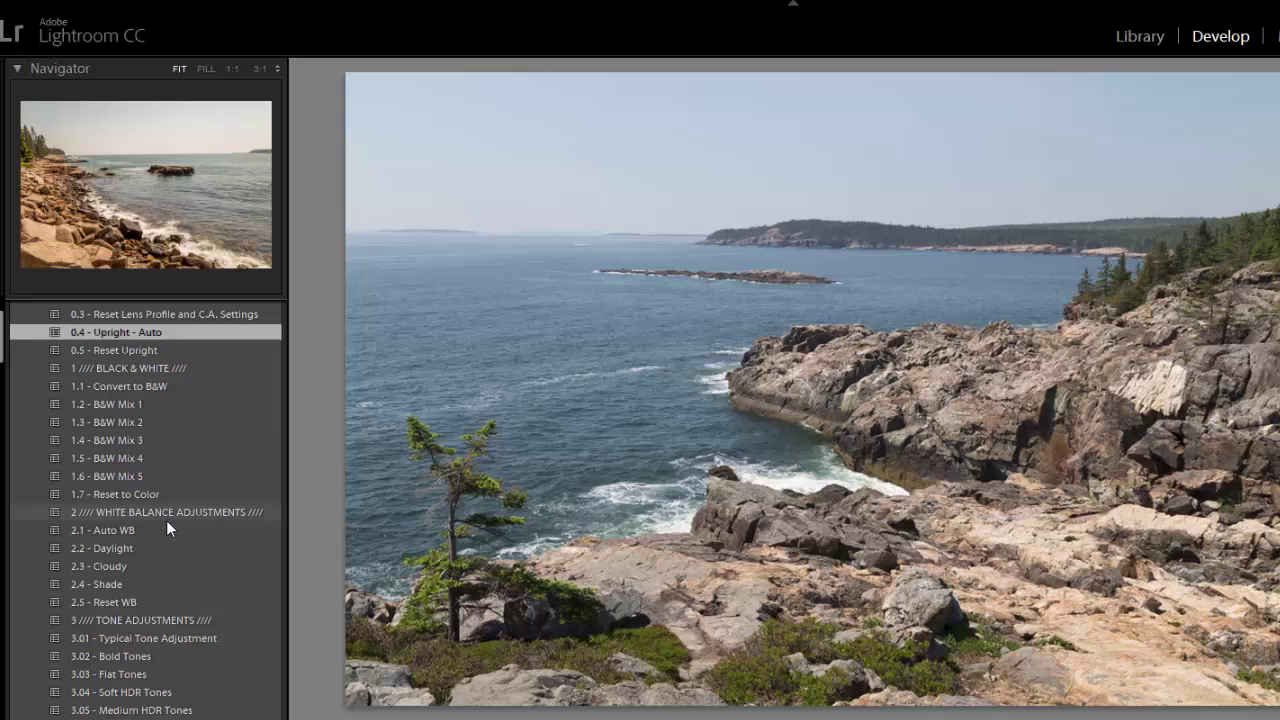
left_click(165, 522)
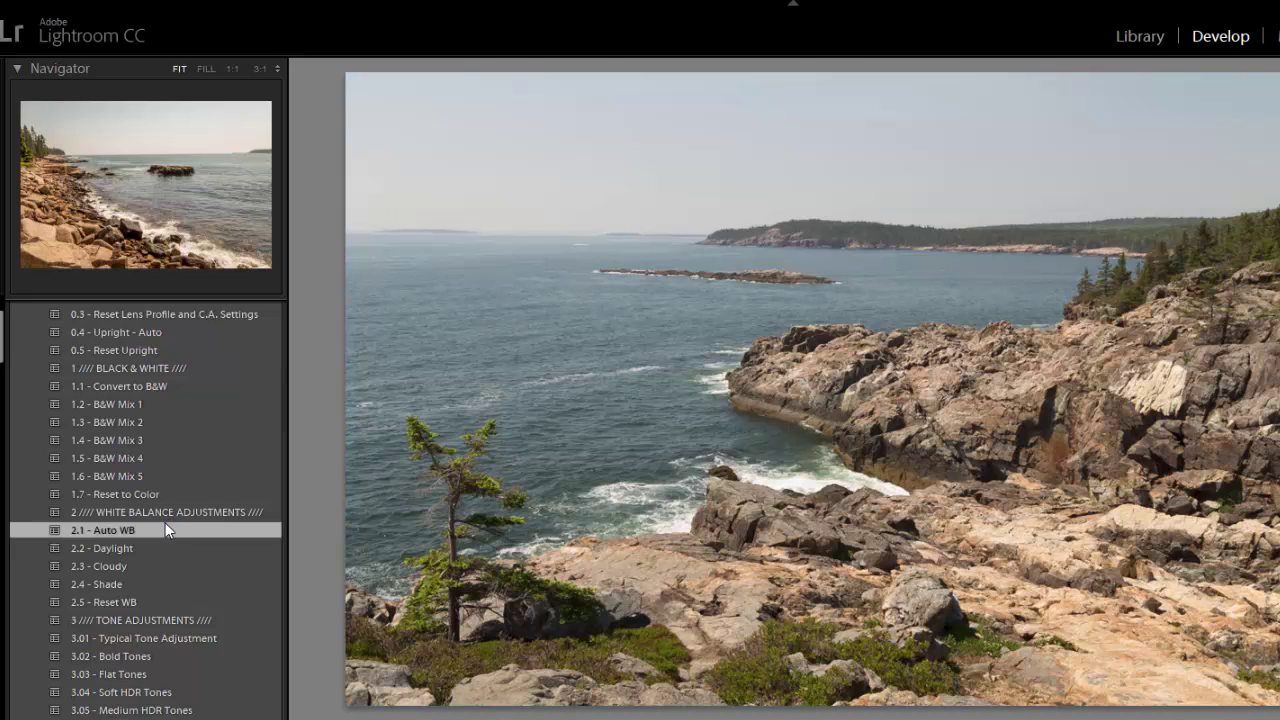
left_click(157, 546)
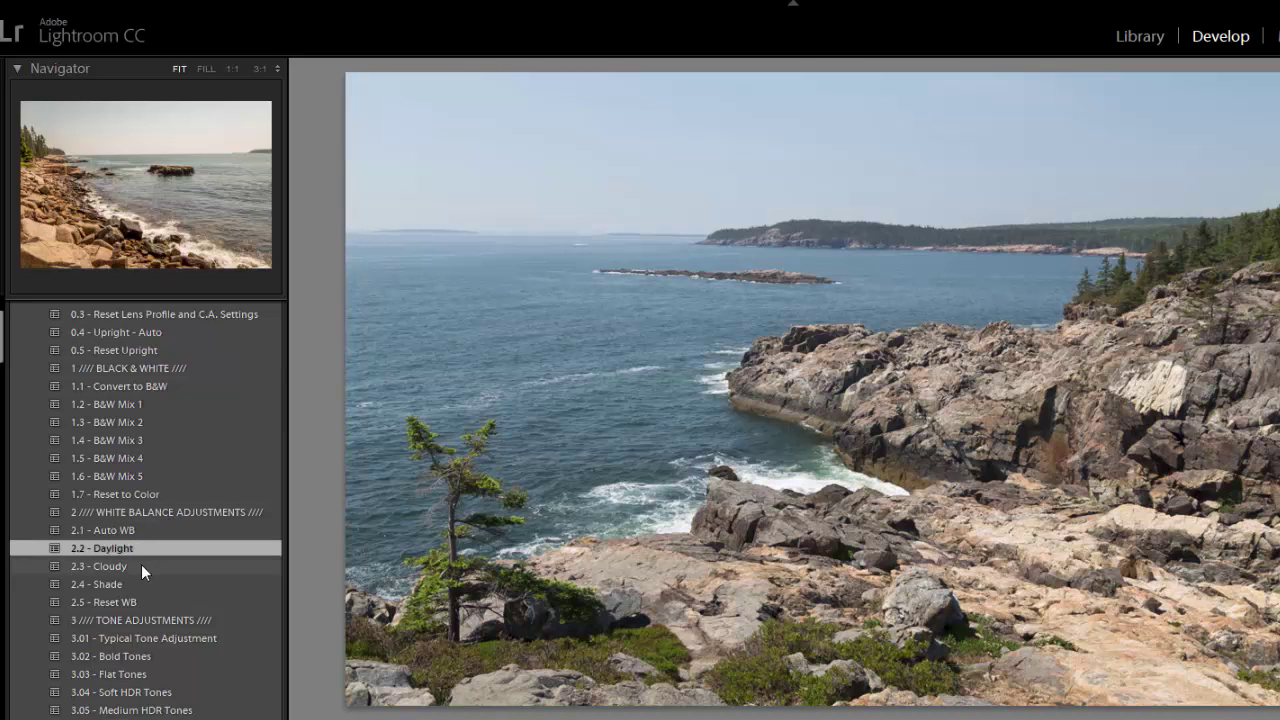
left_click(141, 567)
left_click(138, 585)
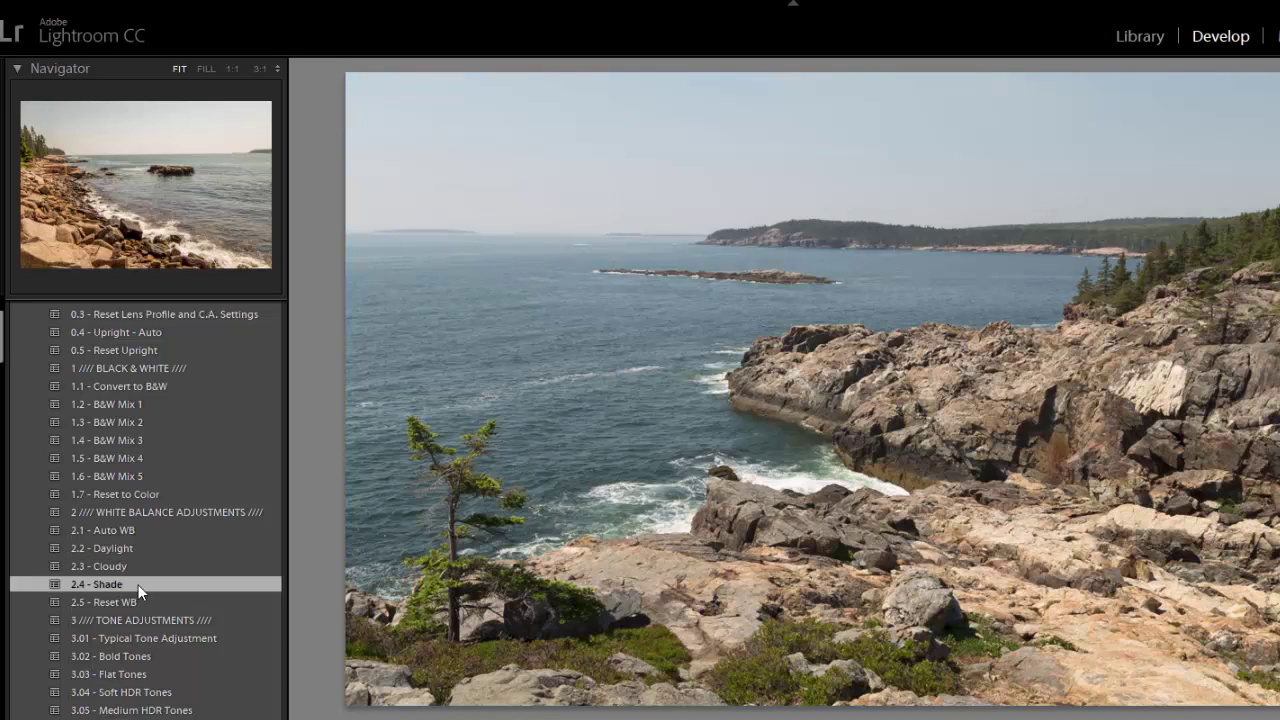
left_click(135, 531)
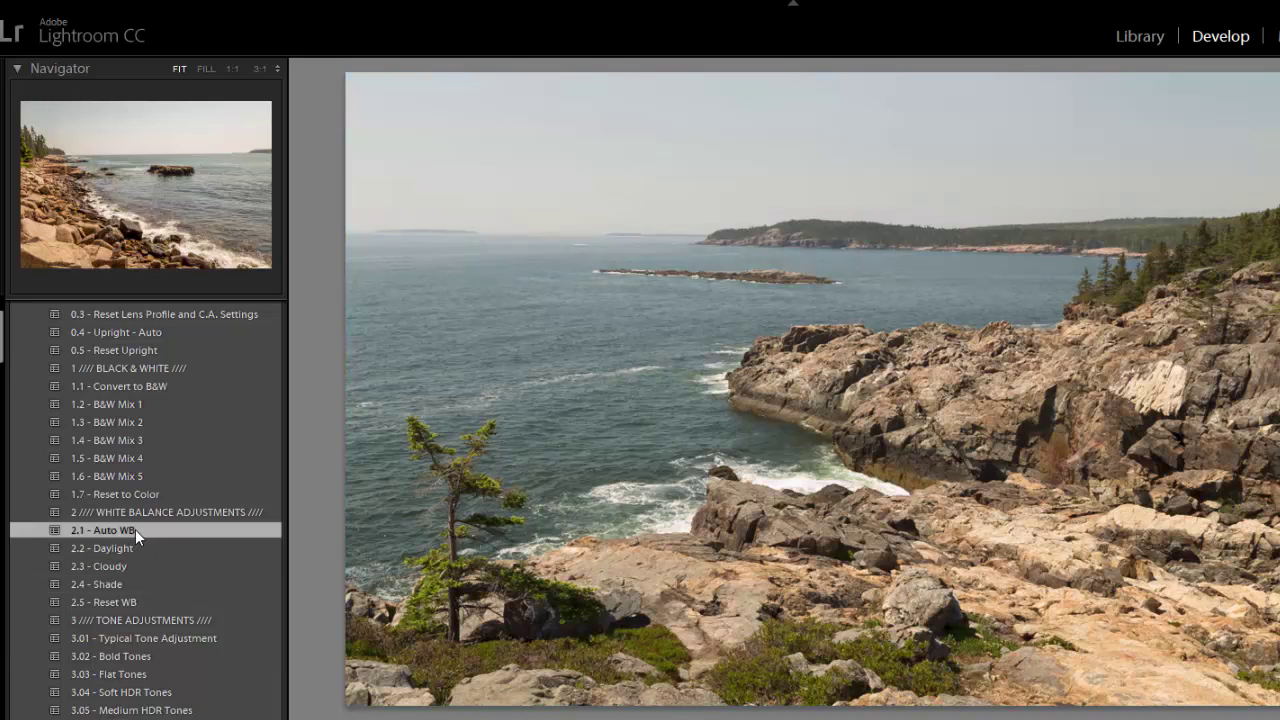
Compare the tone presets 3.08 - Bold HDR Tones 1 and 3.09 - Bold HDR Tones 2, and settle on 3.09.
scroll(151, 524, "down", 5)
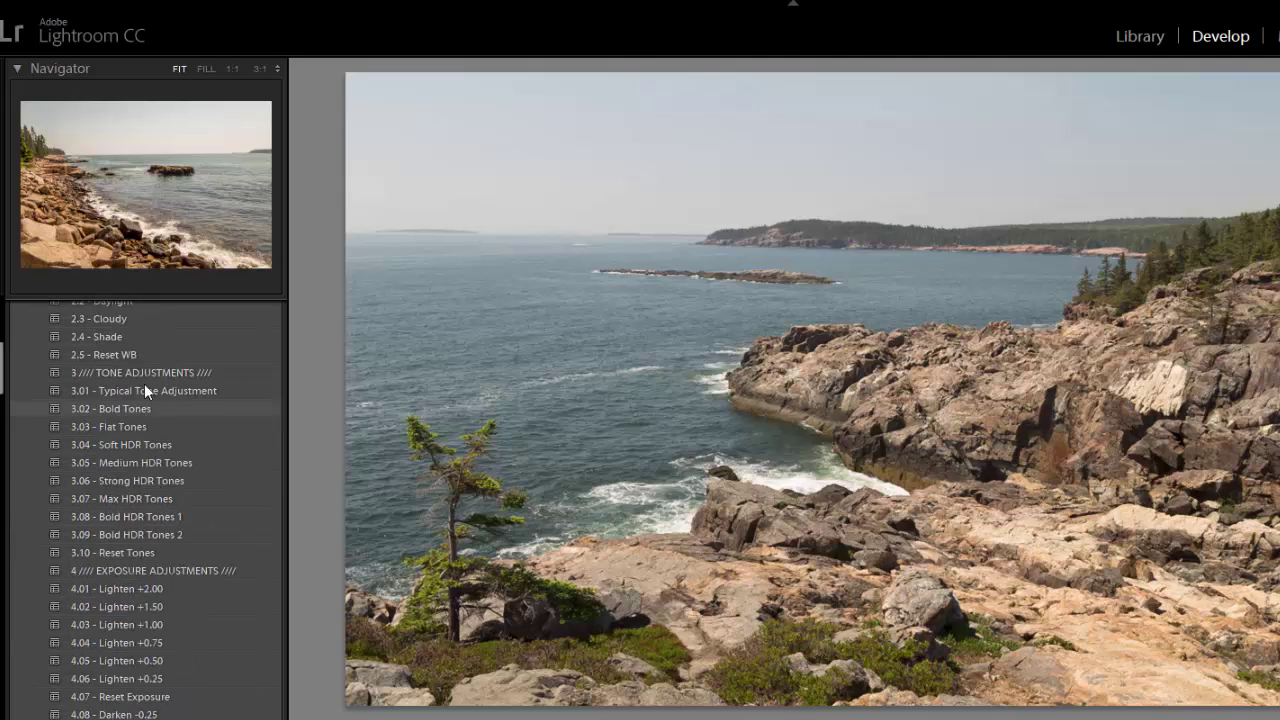
left_click(153, 517)
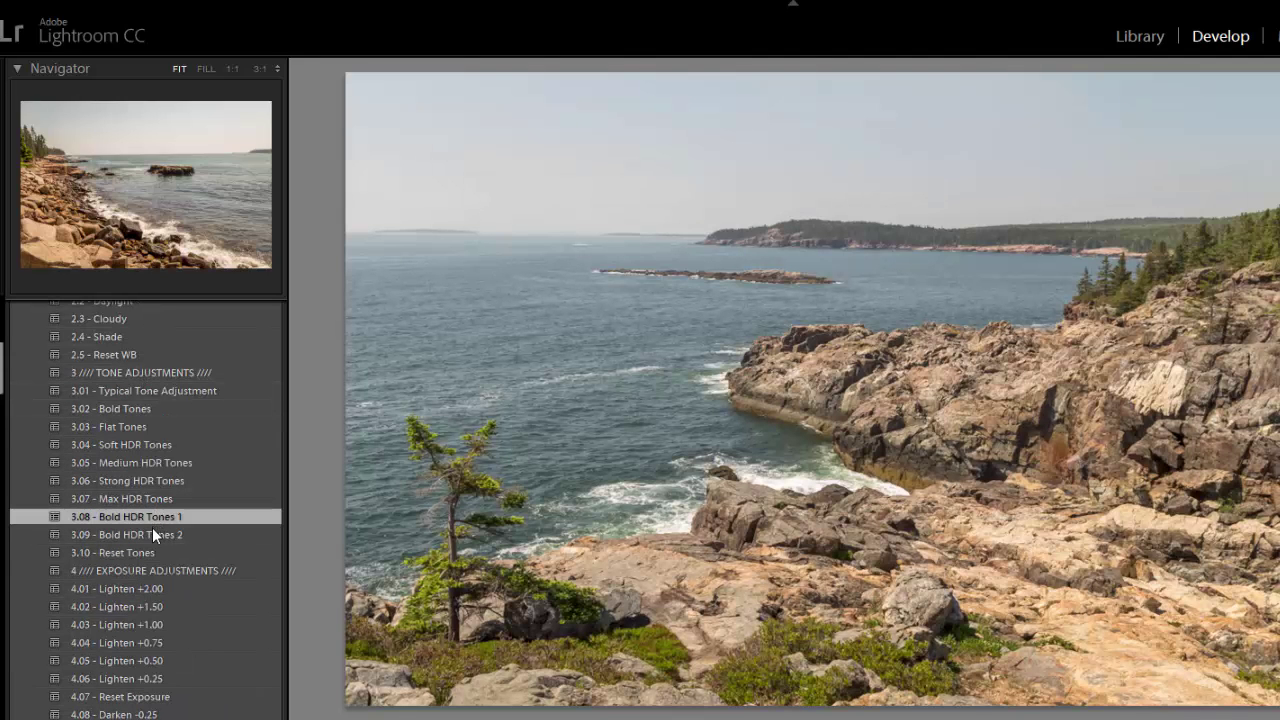
left_click(152, 535)
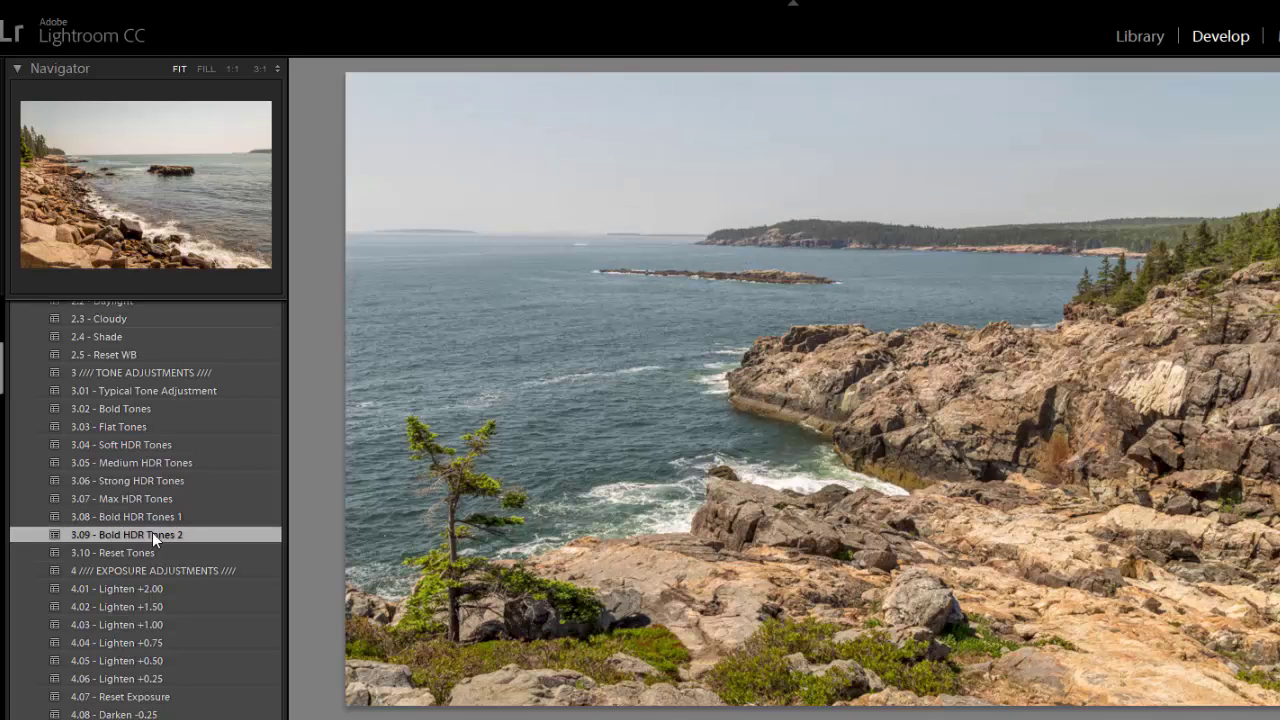
Compare the contrast presets 5.05, 5.04 and 5.03, and settle on 5.04 - Contrast ++.
scroll(162, 536, "down", 3)
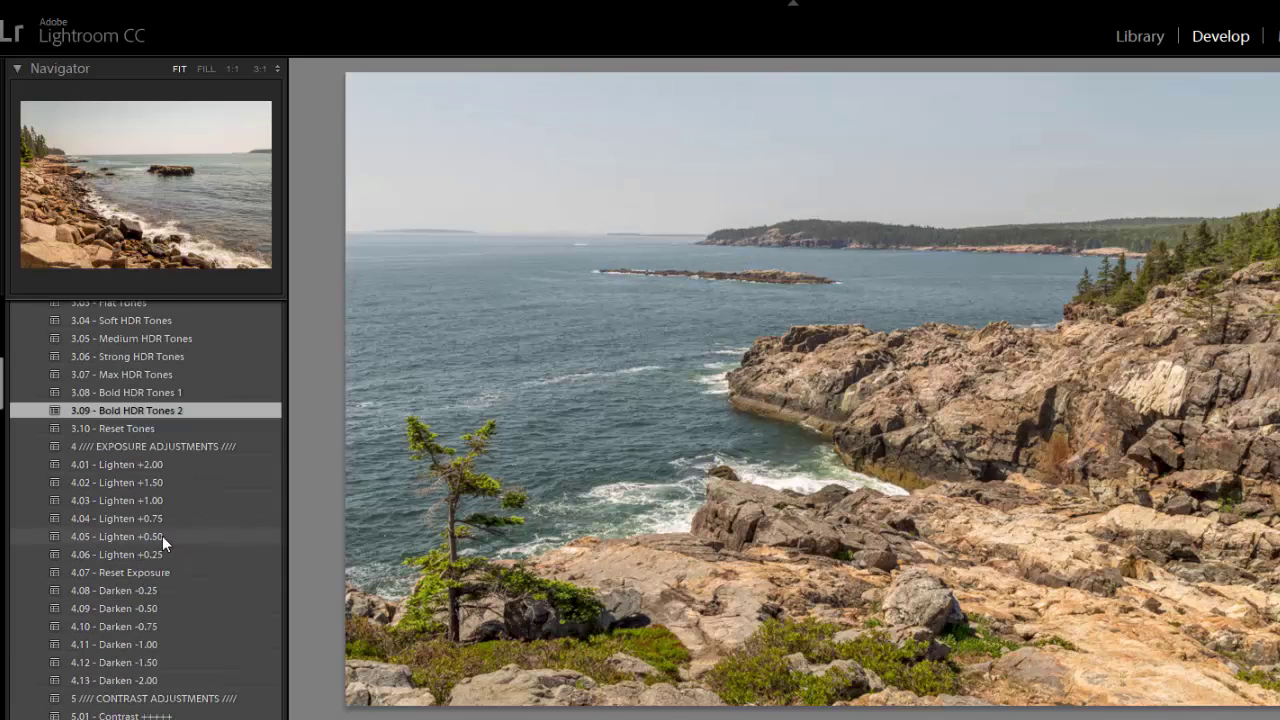
scroll(165, 491, "down", 6)
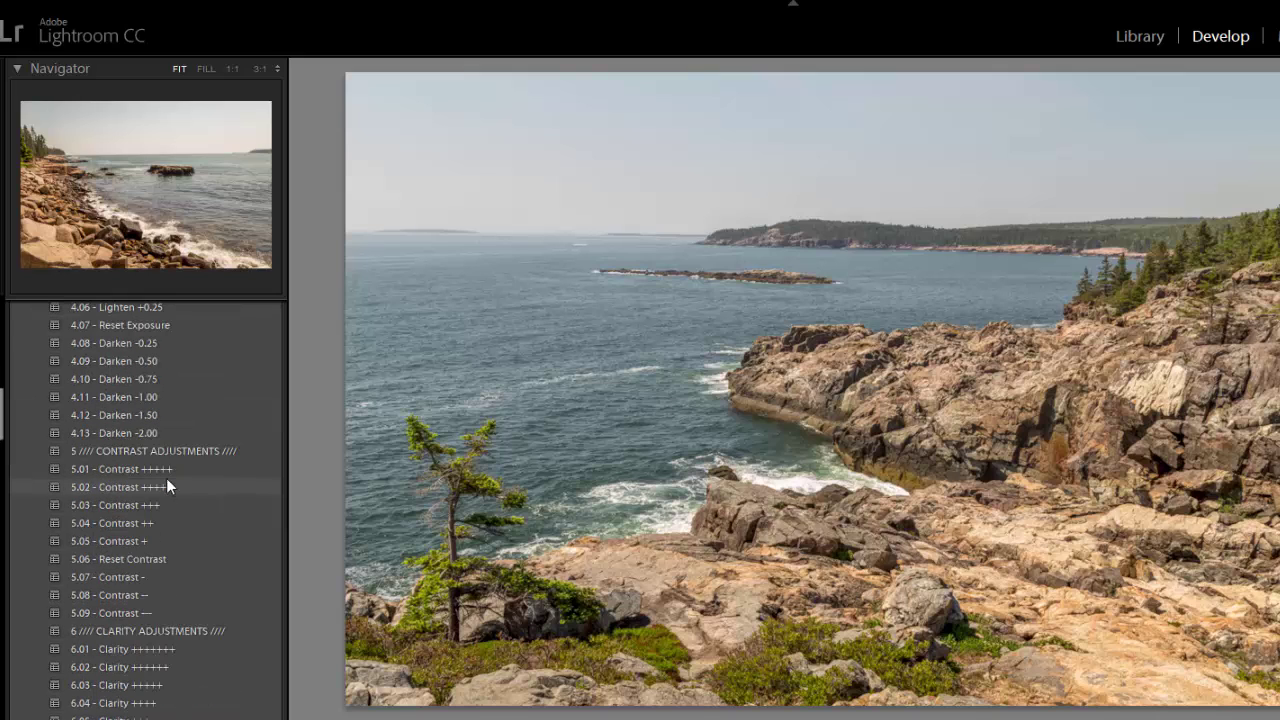
left_click(177, 540)
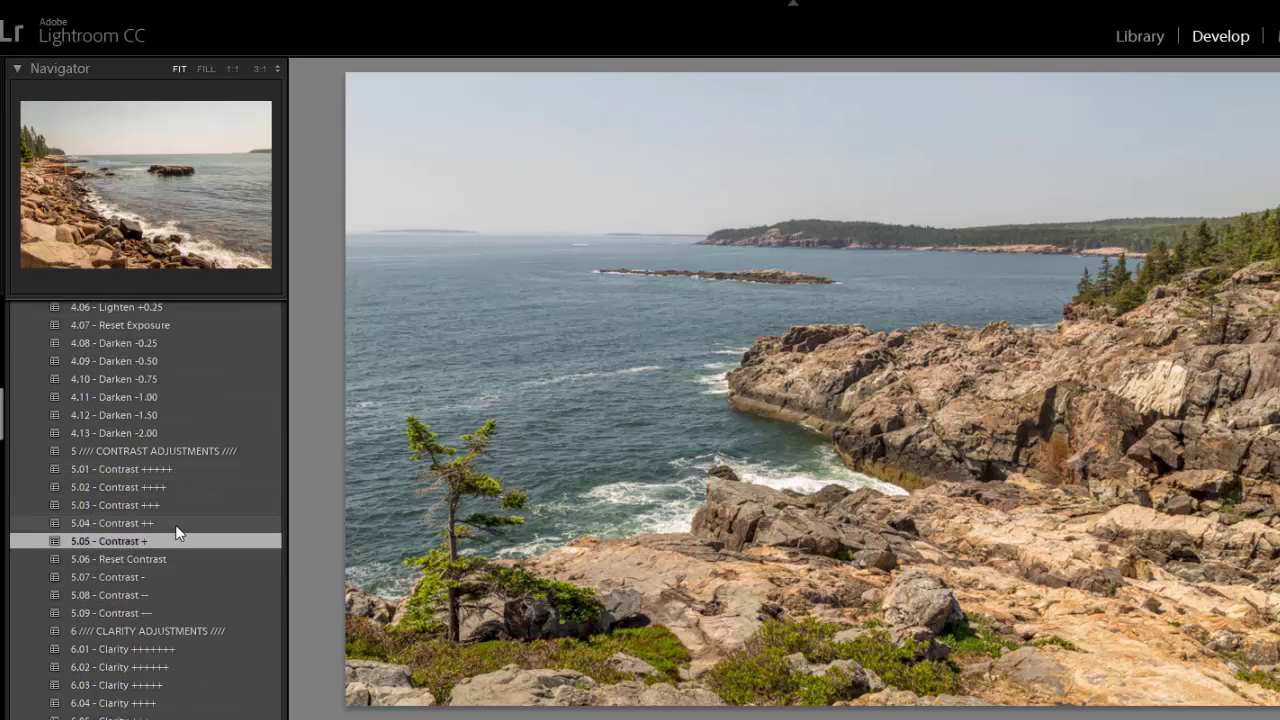
left_click(175, 525)
left_click(177, 505)
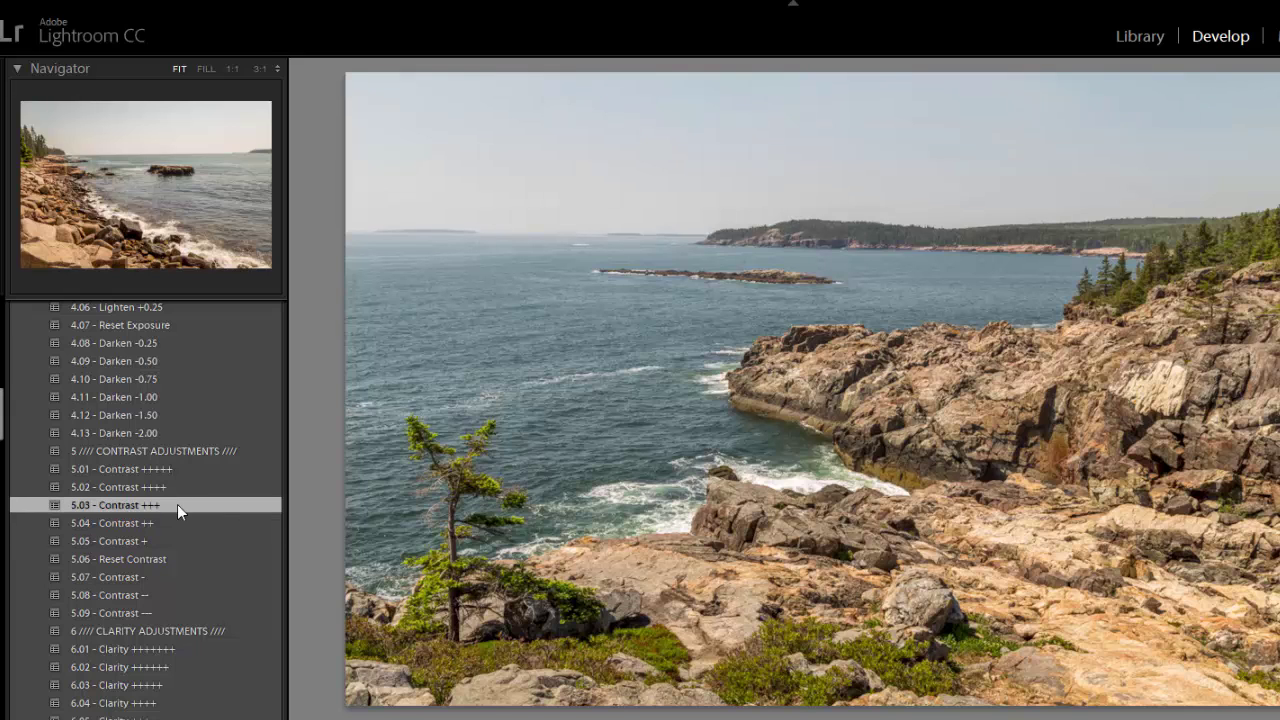
left_click(178, 524)
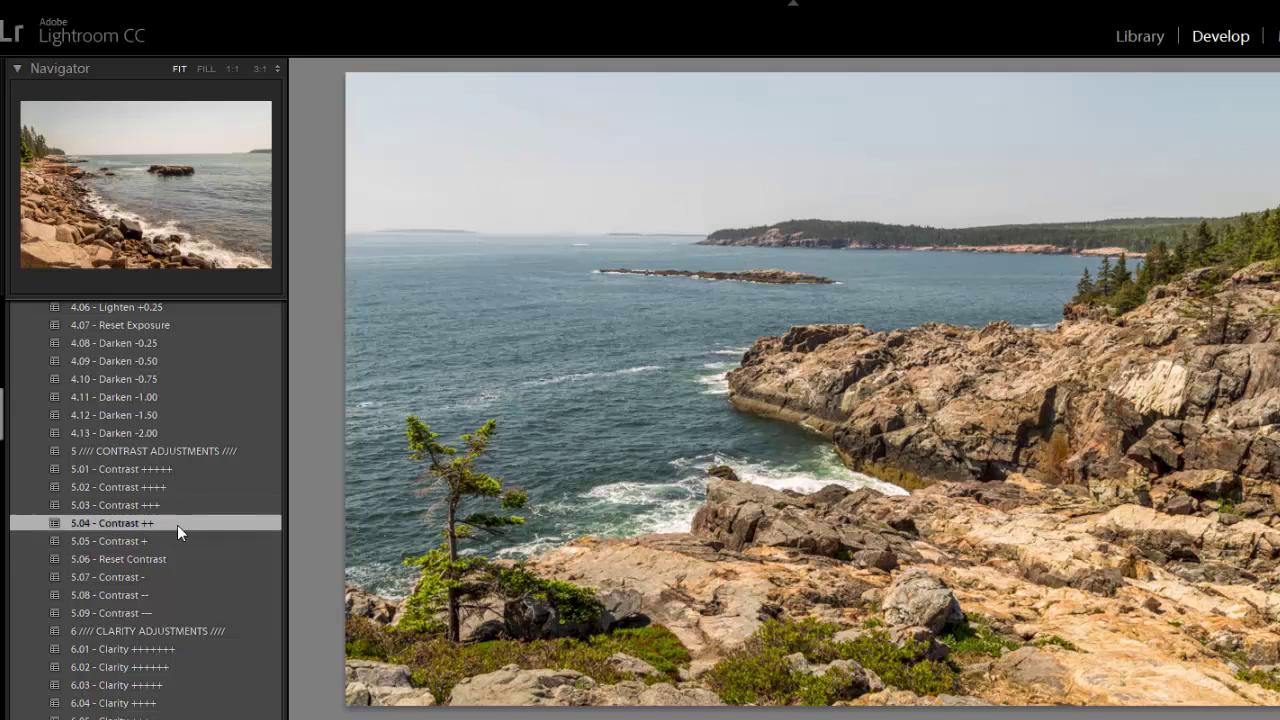
Compare the clarity presets 6.07, 6.06 and 6.05, settle on 6.06 - Clarity ++, and apply 7.06 - Vibrance & Saturation +.
scroll(177, 520, "down", 5)
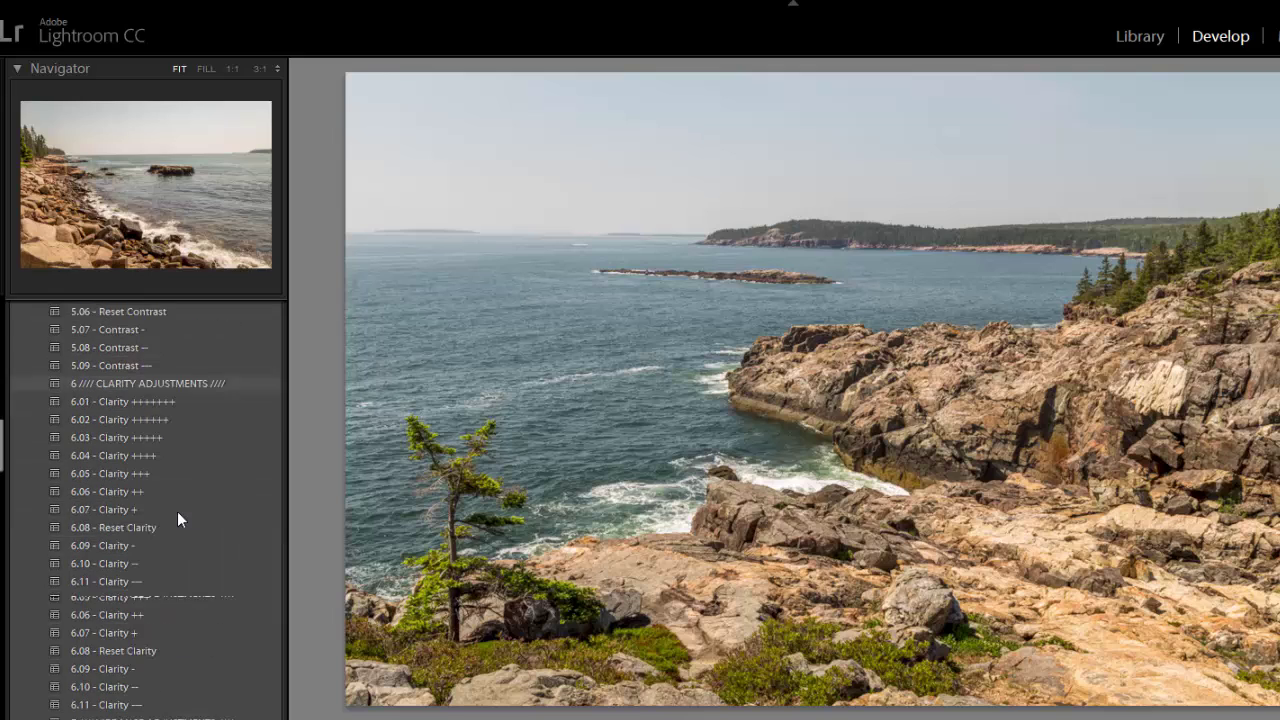
left_click(174, 508)
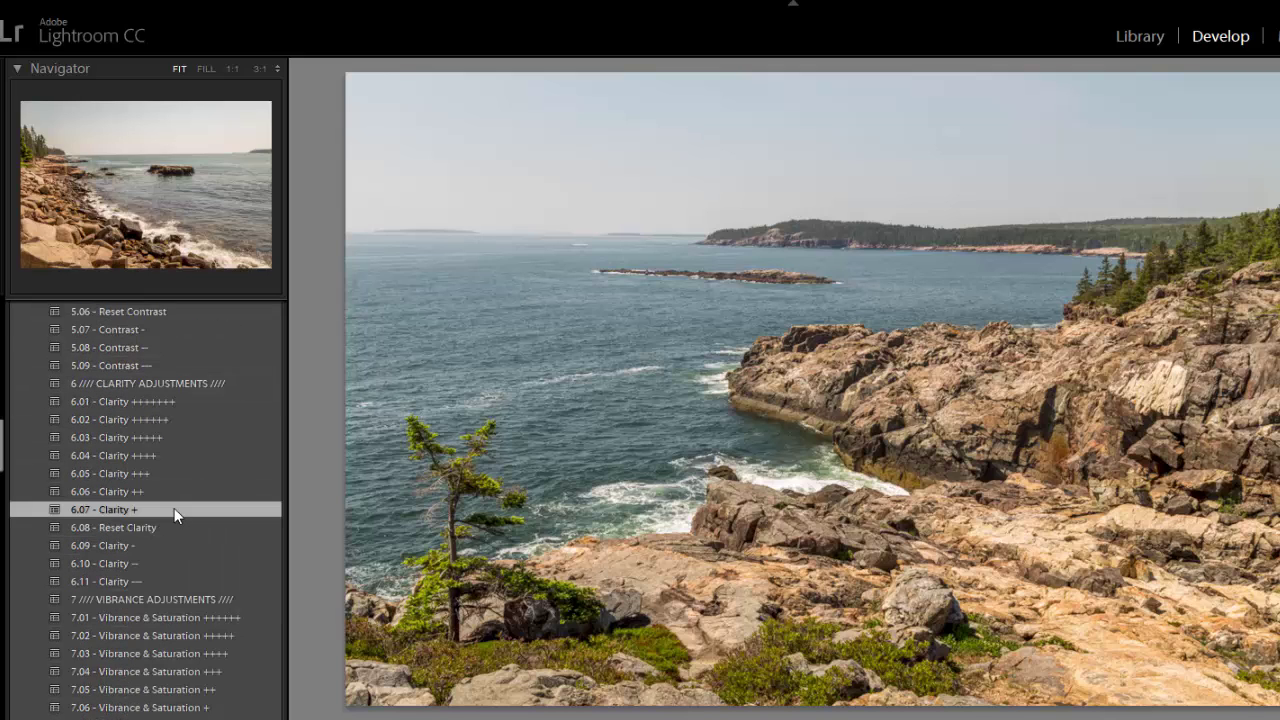
left_click(176, 492)
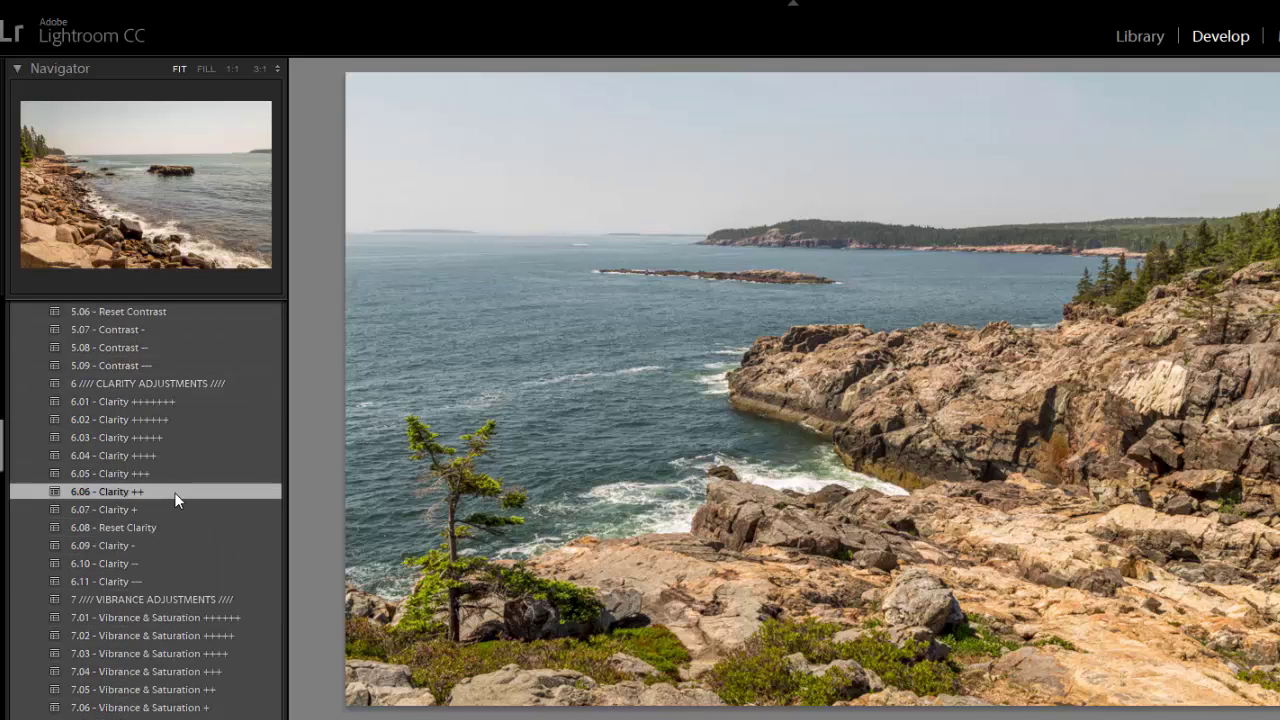
left_click(175, 474)
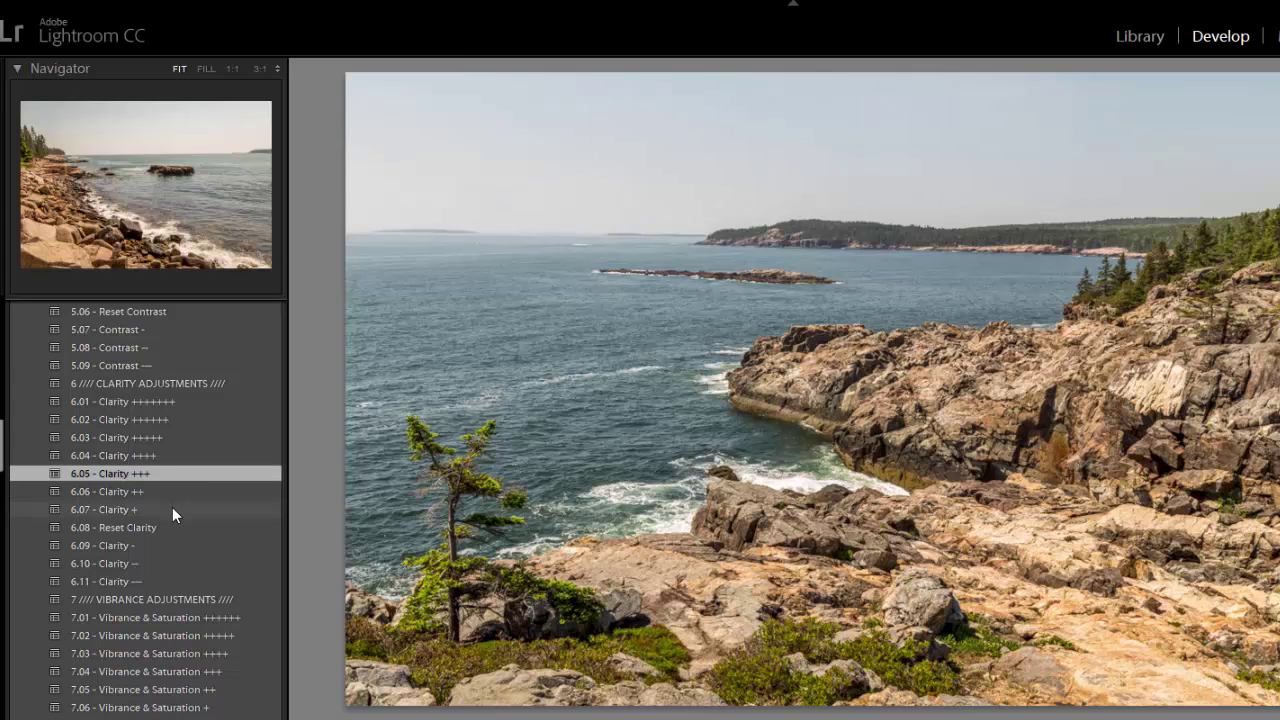
left_click(172, 492)
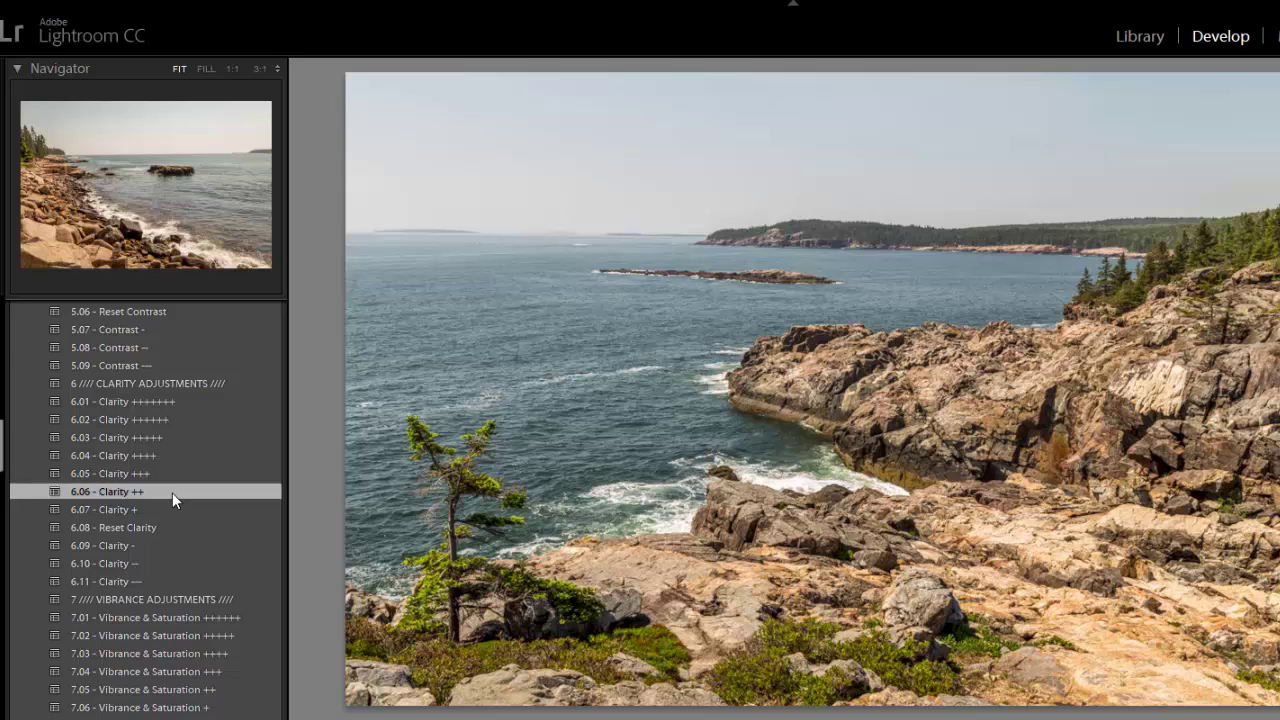
scroll(174, 505, "down", 5)
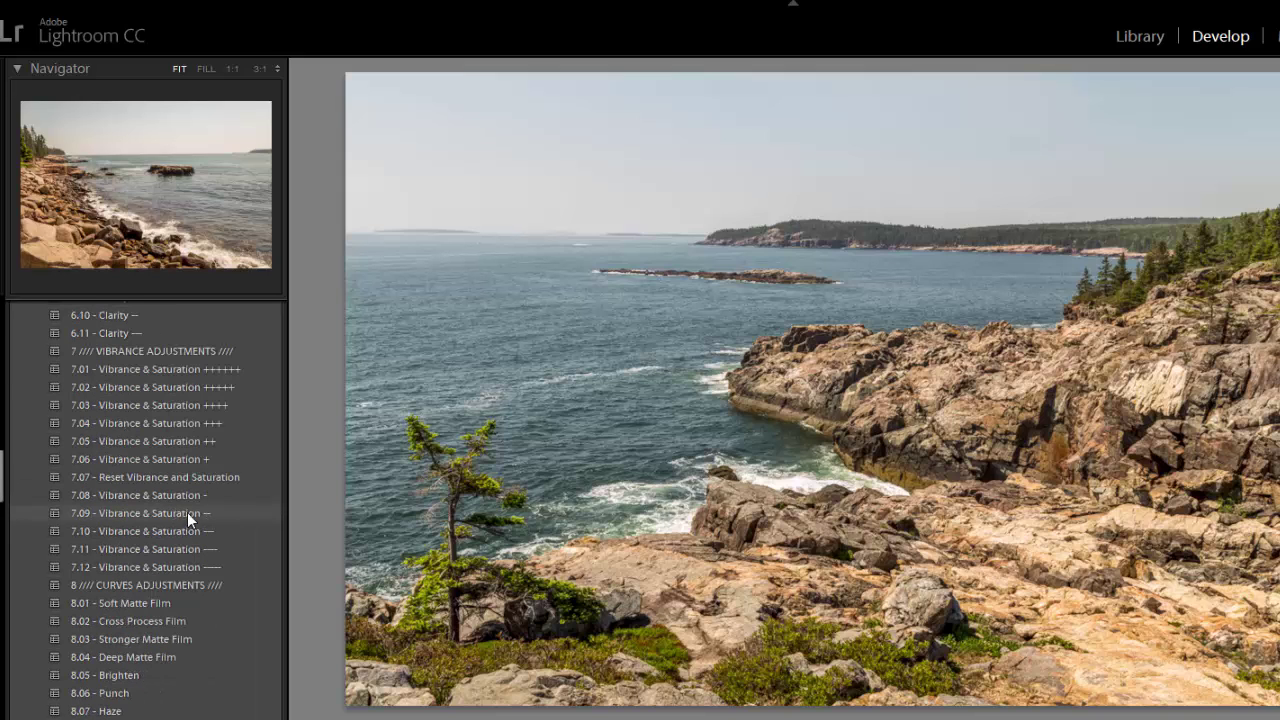
left_click(203, 460)
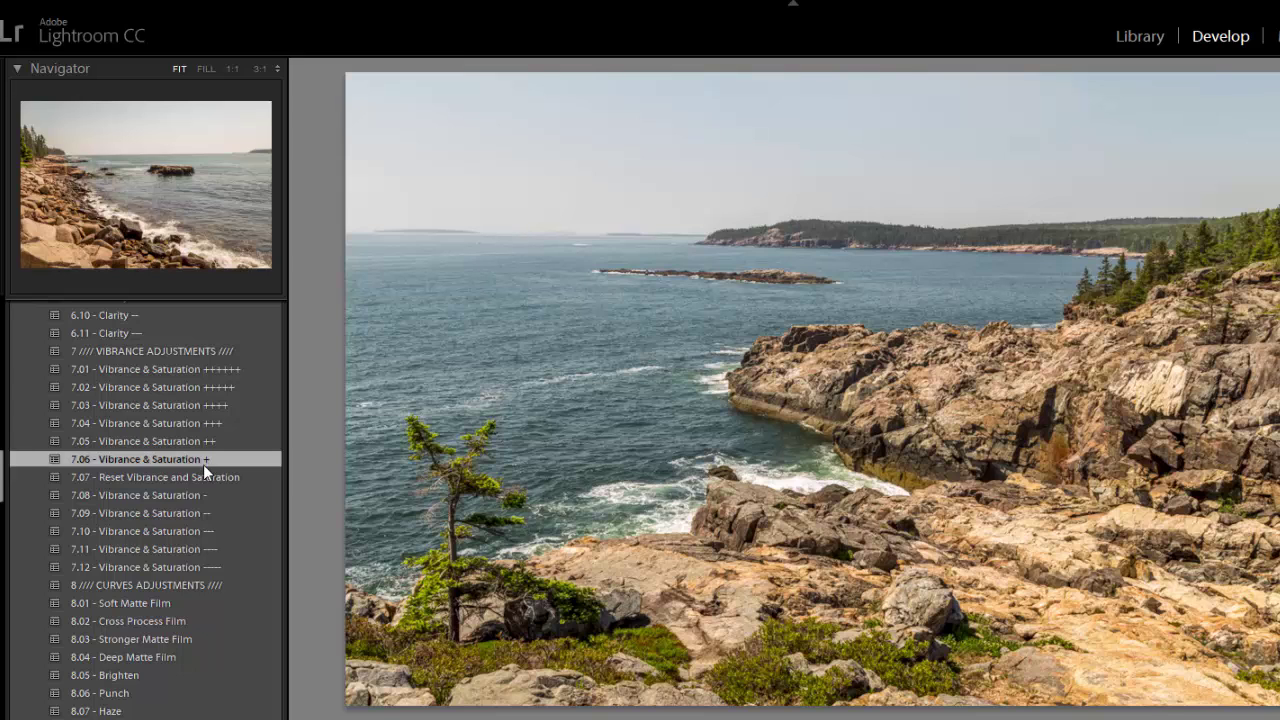
Compare the curves presets Soft Matte Film, Cross Process Film, Stronger Matte Film and Deep Matte Film, and settle on 8.01 - Soft Matte Film.
scroll(217, 501, "down", 2)
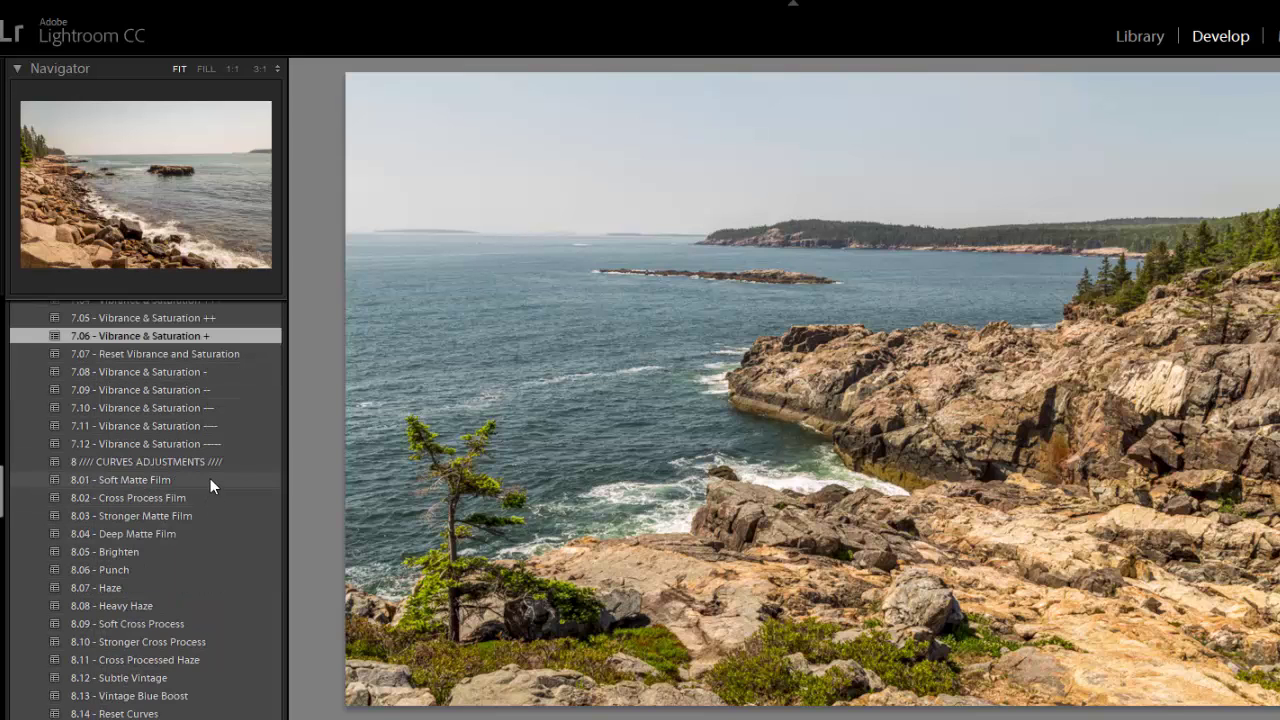
left_click(210, 480)
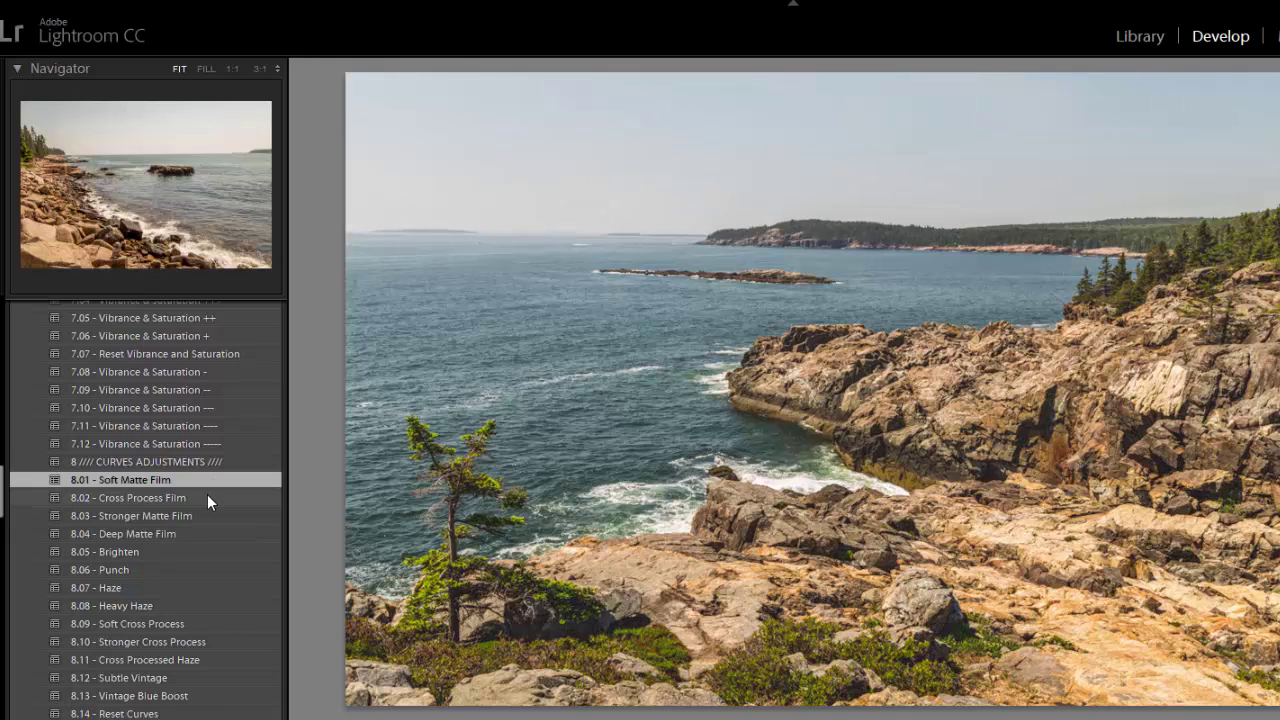
left_click(207, 497)
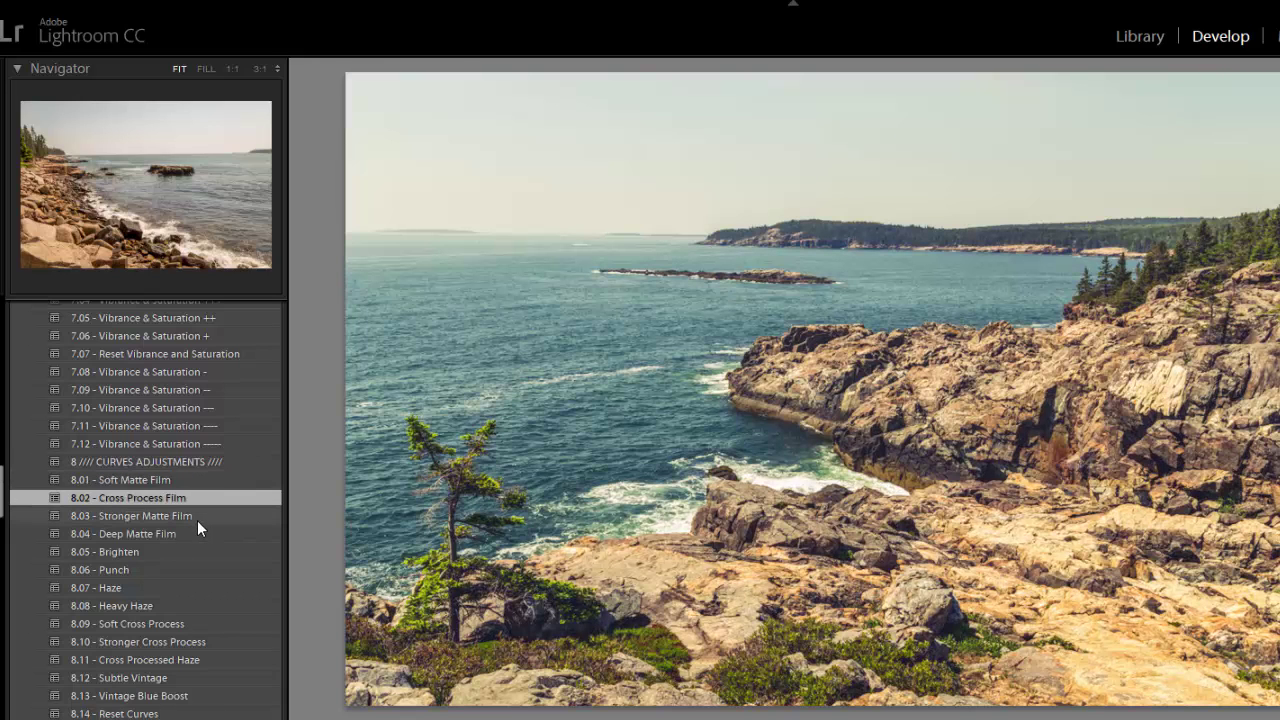
left_click(197, 518)
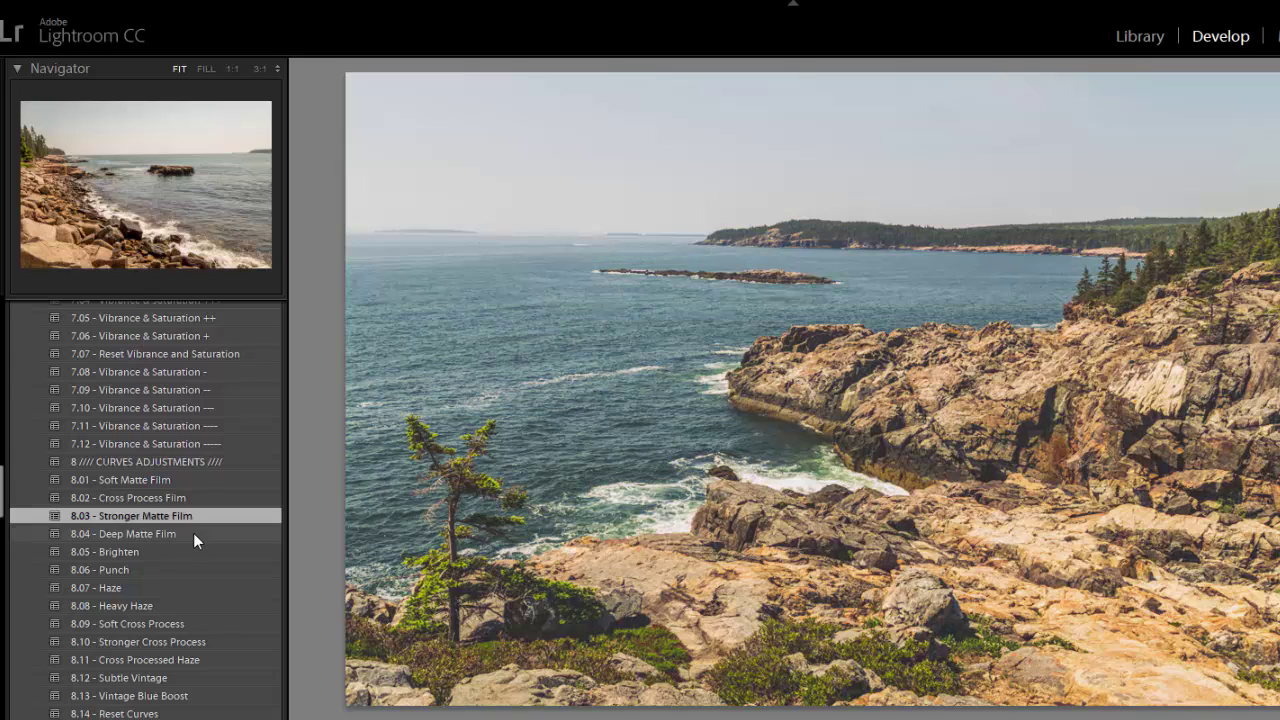
left_click(193, 533)
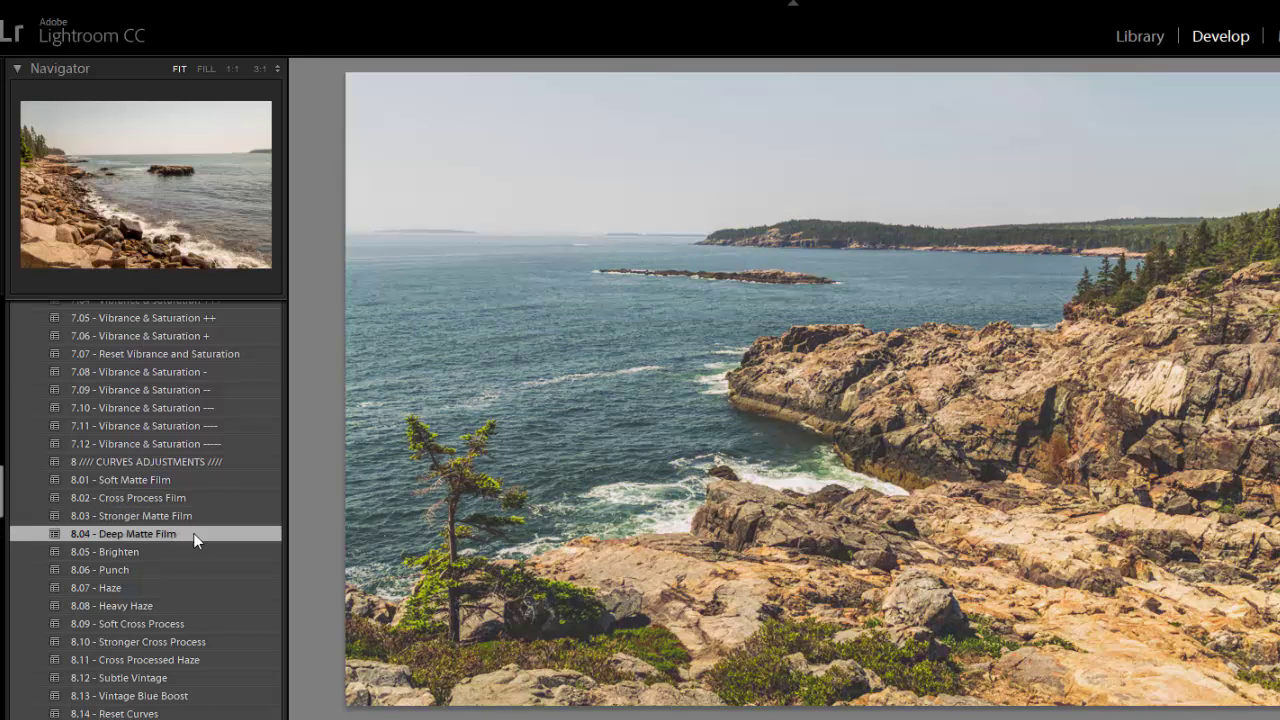
left_click(173, 481)
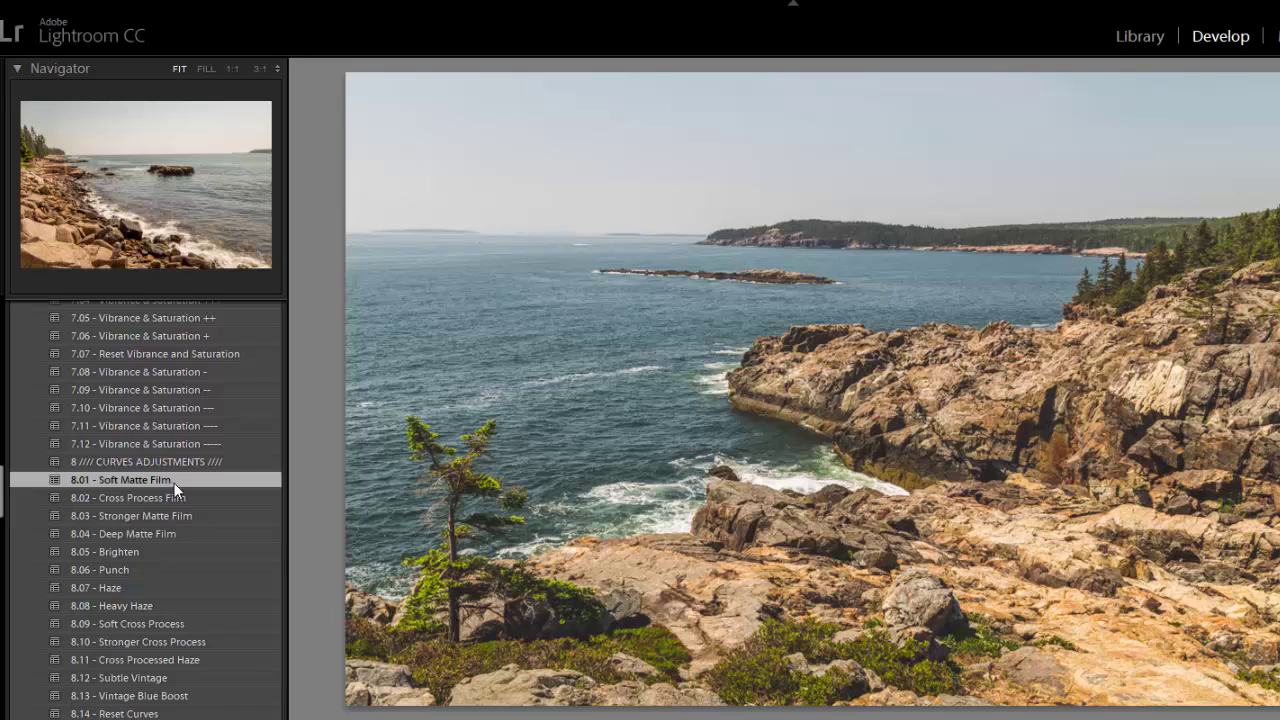
Compare the split toning presets 10.01 - Warming Filter + and 10.02 - Warming Filter ++, and settle on 10.01.
scroll(177, 490, "down", 2)
scroll(177, 490, "down", 5)
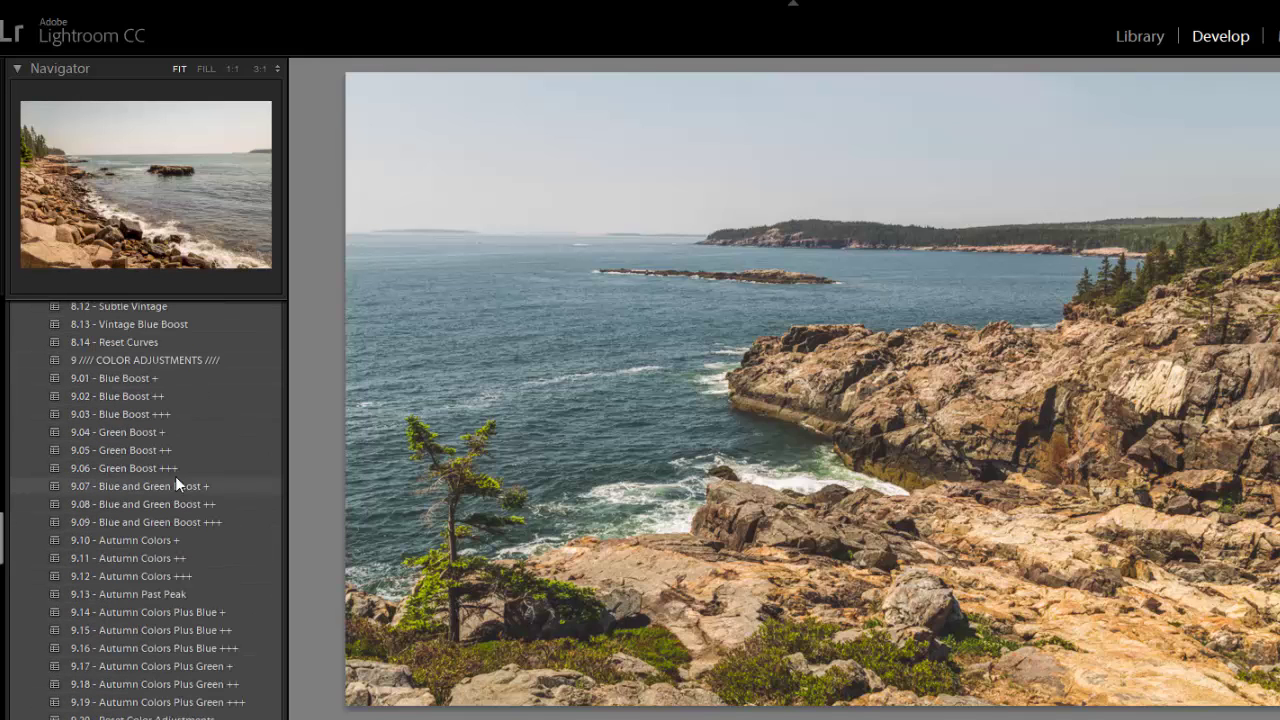
scroll(172, 440, "down", 6)
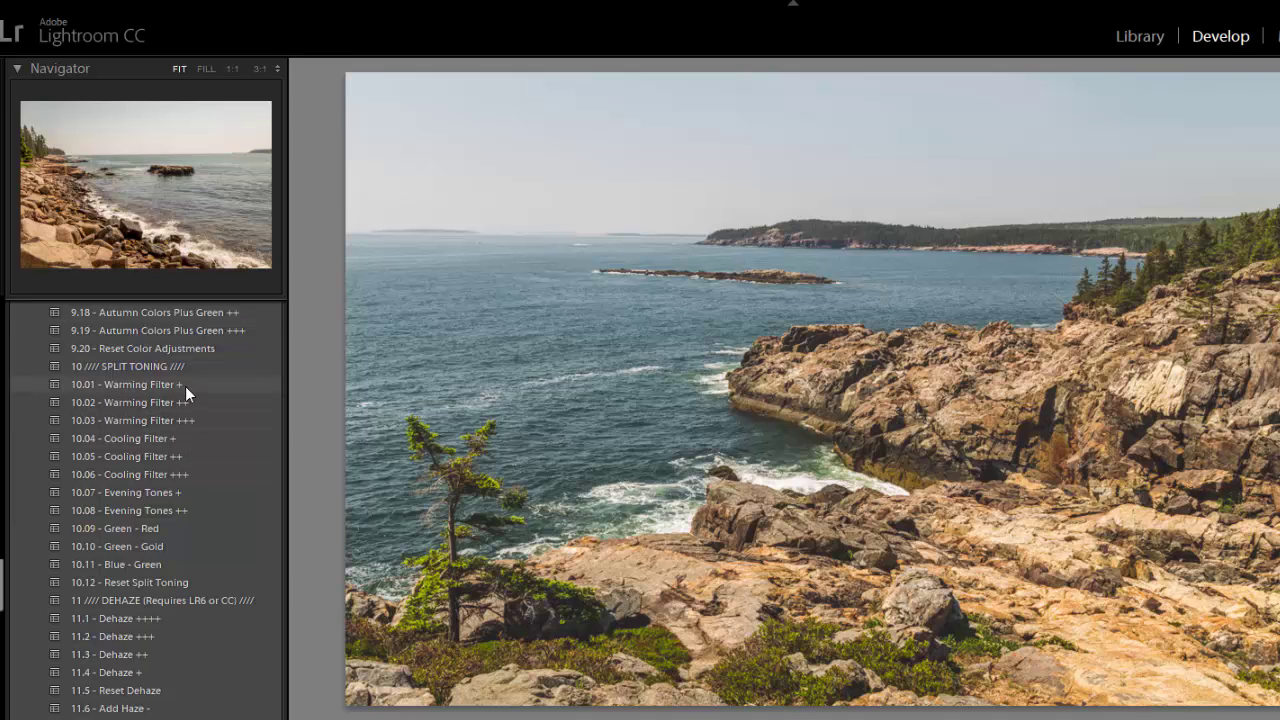
left_click(185, 386)
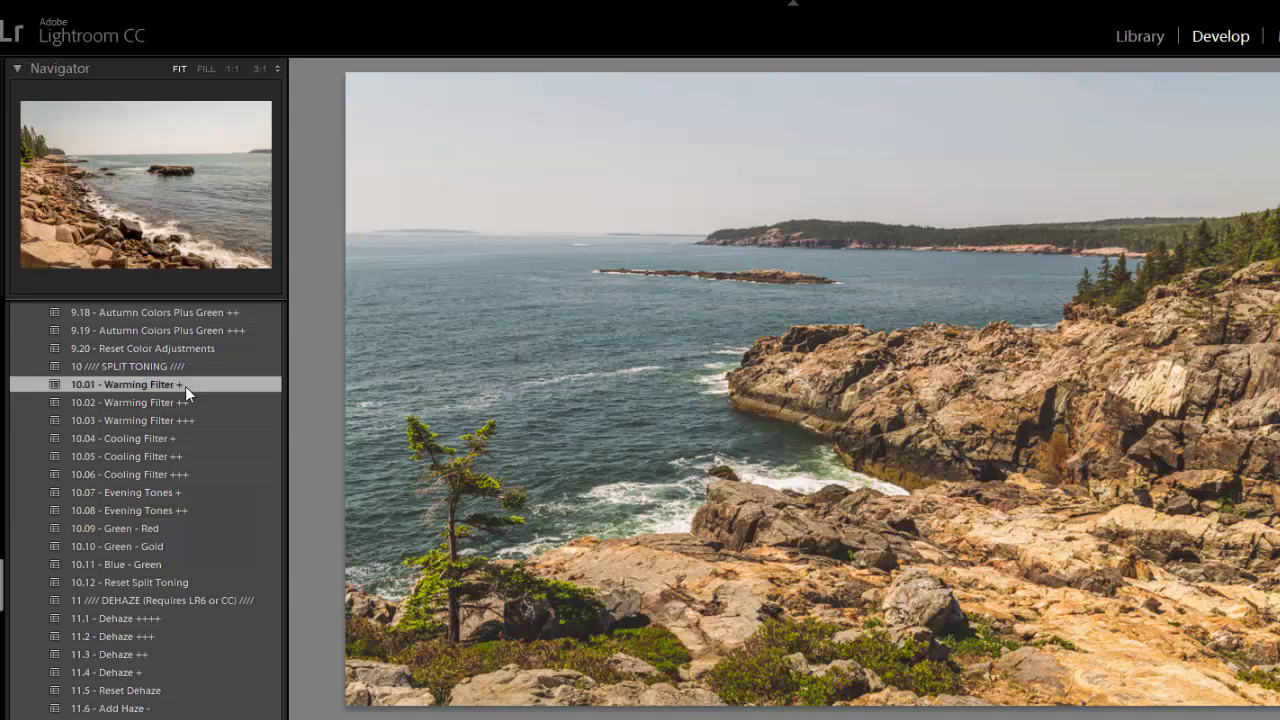
left_click(191, 400)
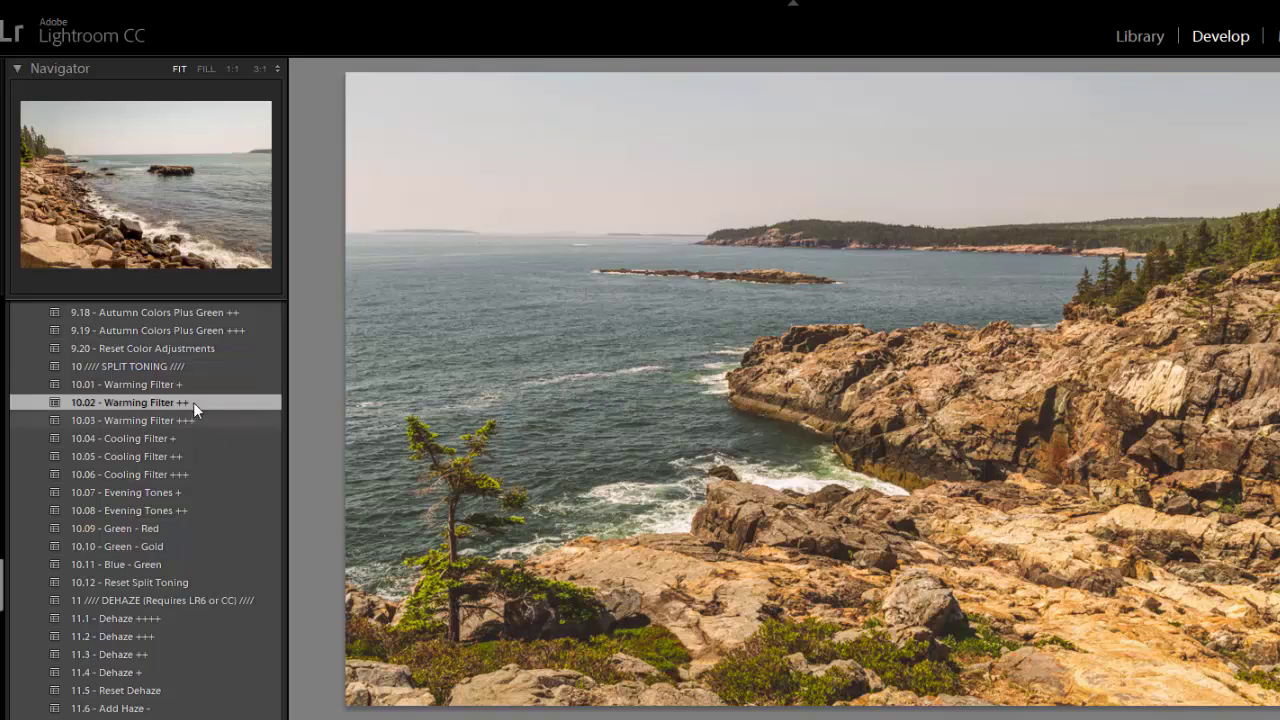
left_click(192, 385)
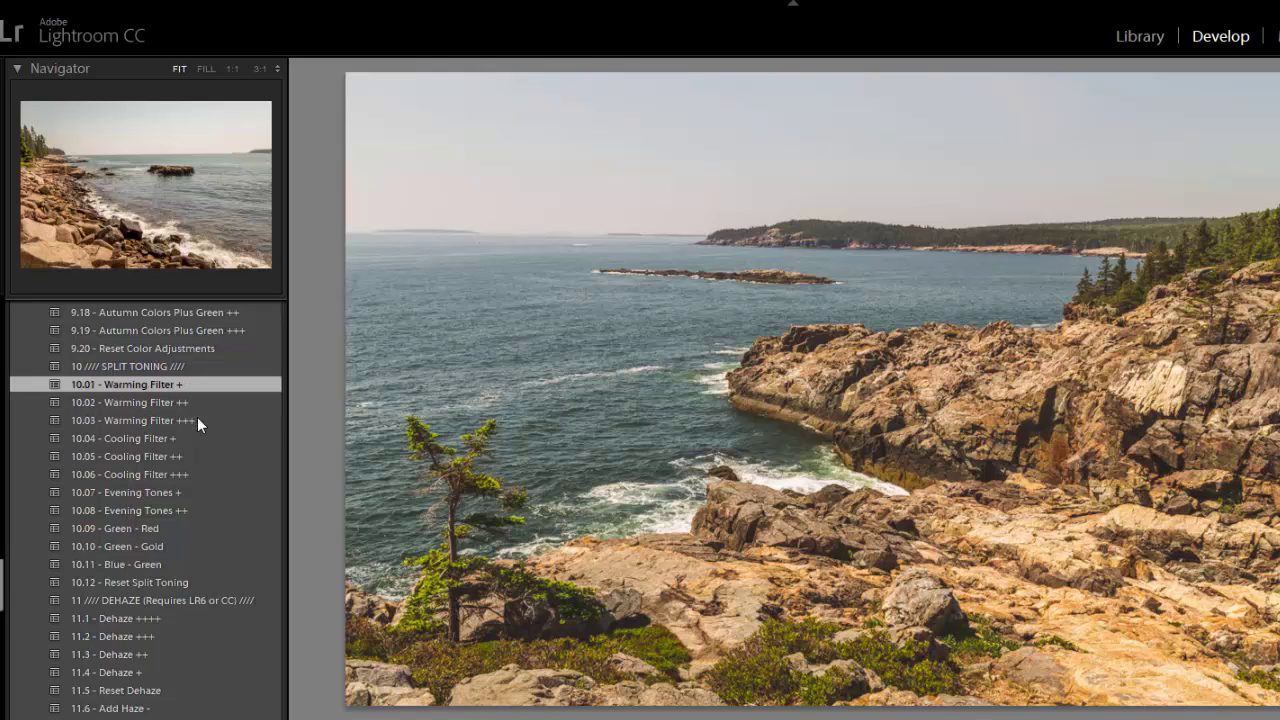
Compare the dehaze presets 11.4 - Dehaze + and 11.3 - Dehaze ++, and settle on 11.4.
scroll(196, 425, "down", 3)
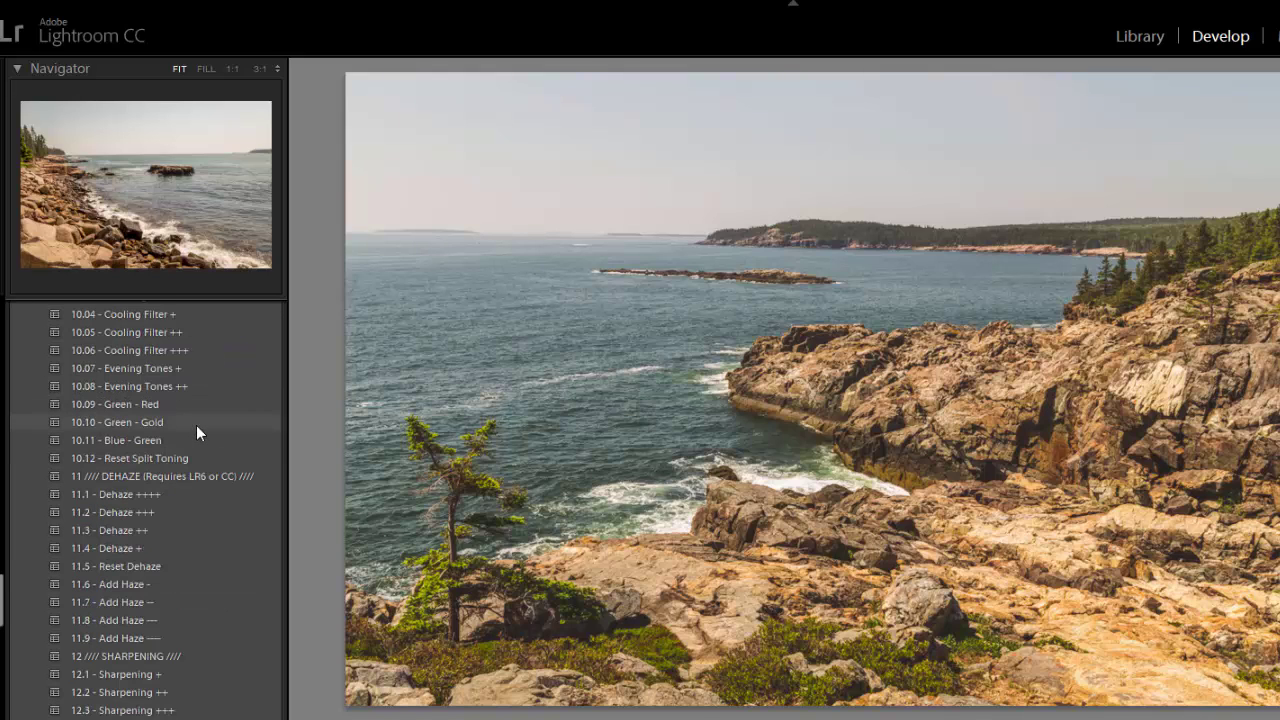
left_click(193, 546)
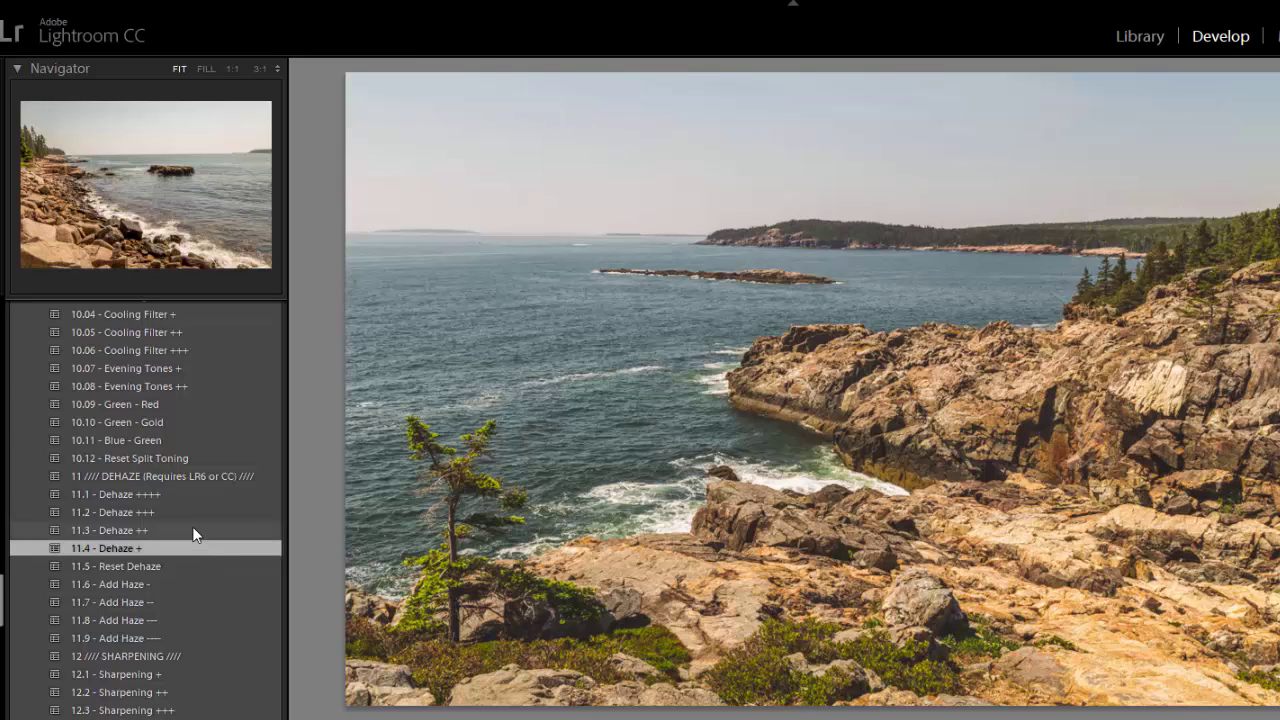
left_click(193, 530)
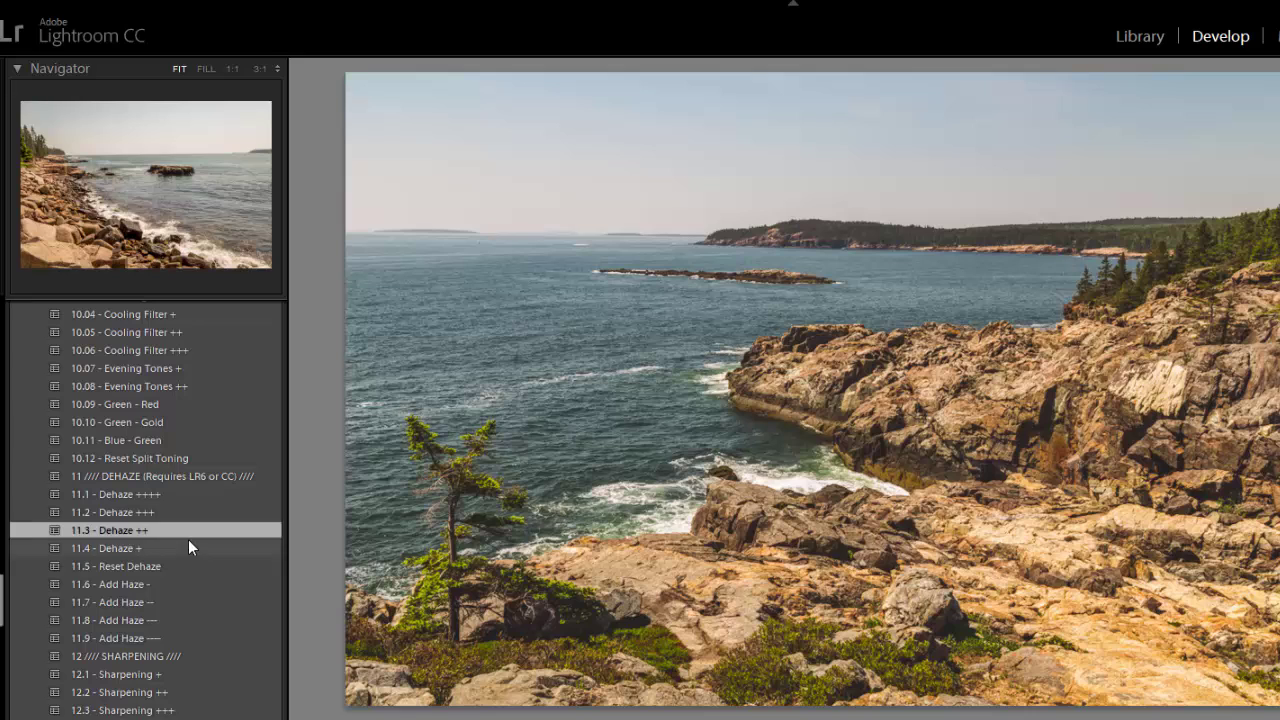
left_click(189, 541)
Apply the presets 12.1 - Sharpening + and 13.1 - Noise Reduction +.
scroll(186, 545, "down", 5)
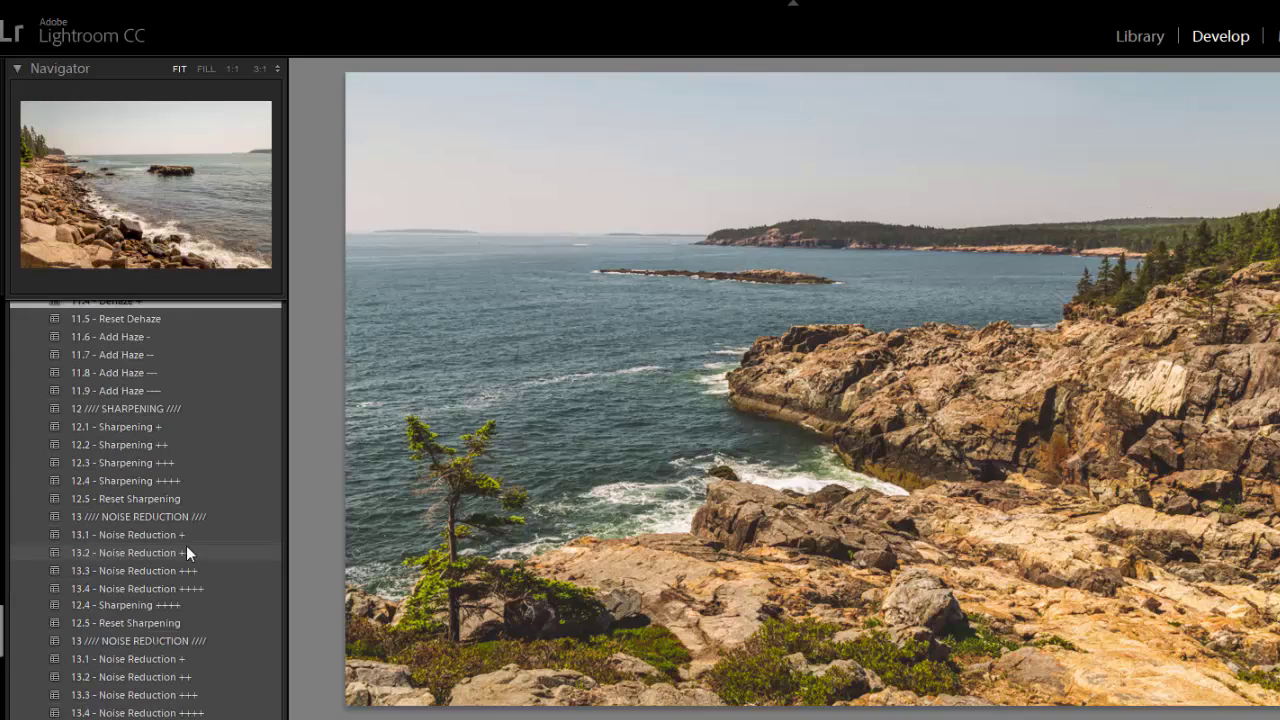
left_click(180, 428)
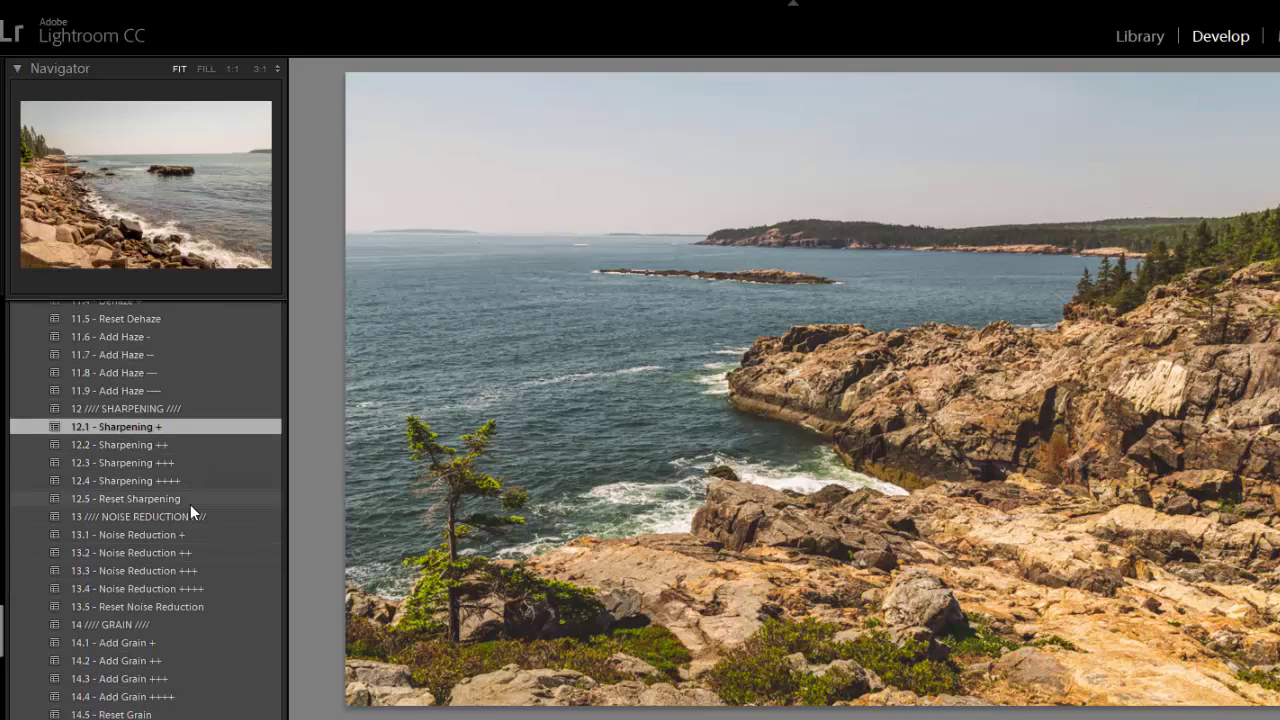
left_click(190, 534)
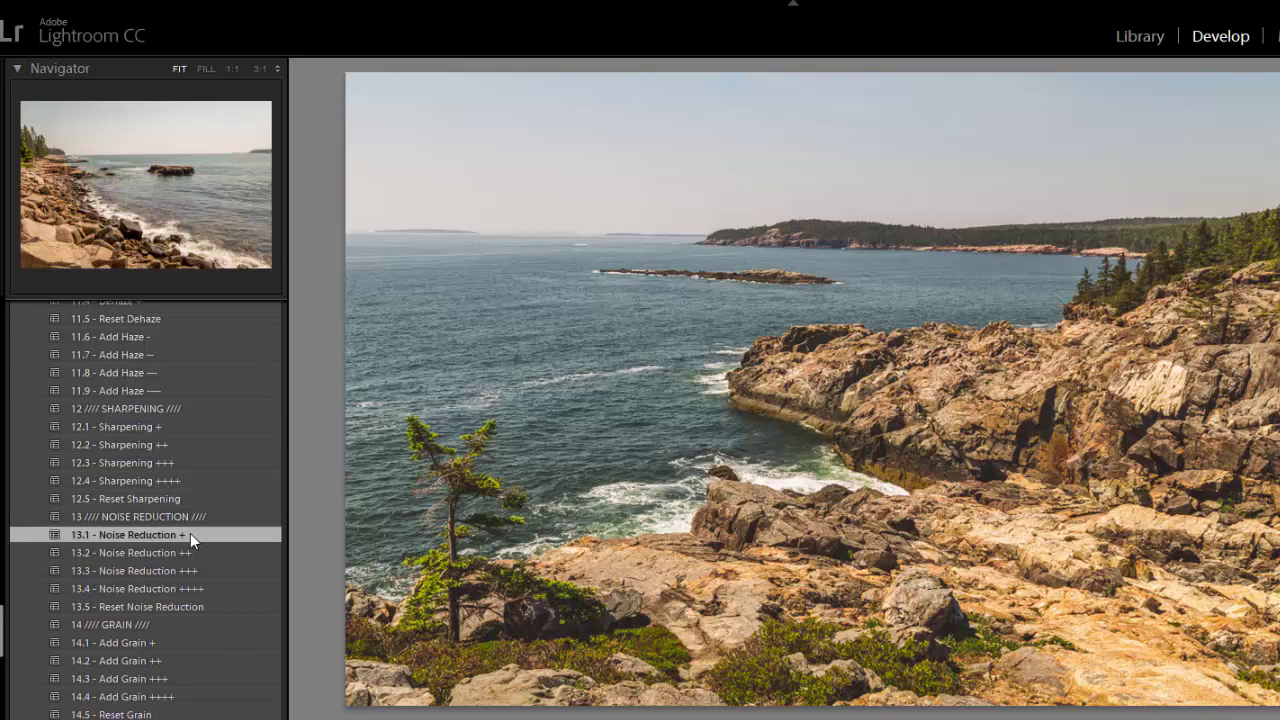
Compare the vignette presets 15.01 - Dark Vignette + and 15.02 - Dark Vignette ++, ending on 15.02.
scroll(194, 528, "down", 3)
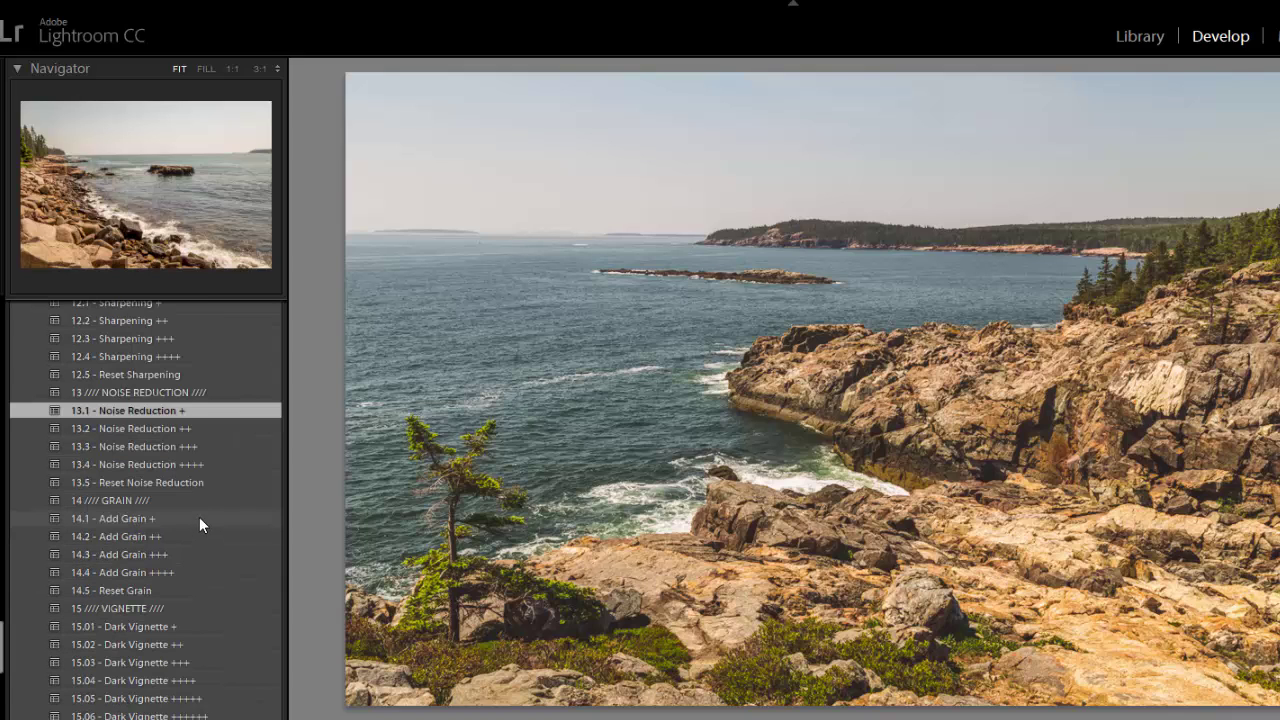
scroll(198, 512, "down", 3)
left_click(205, 505)
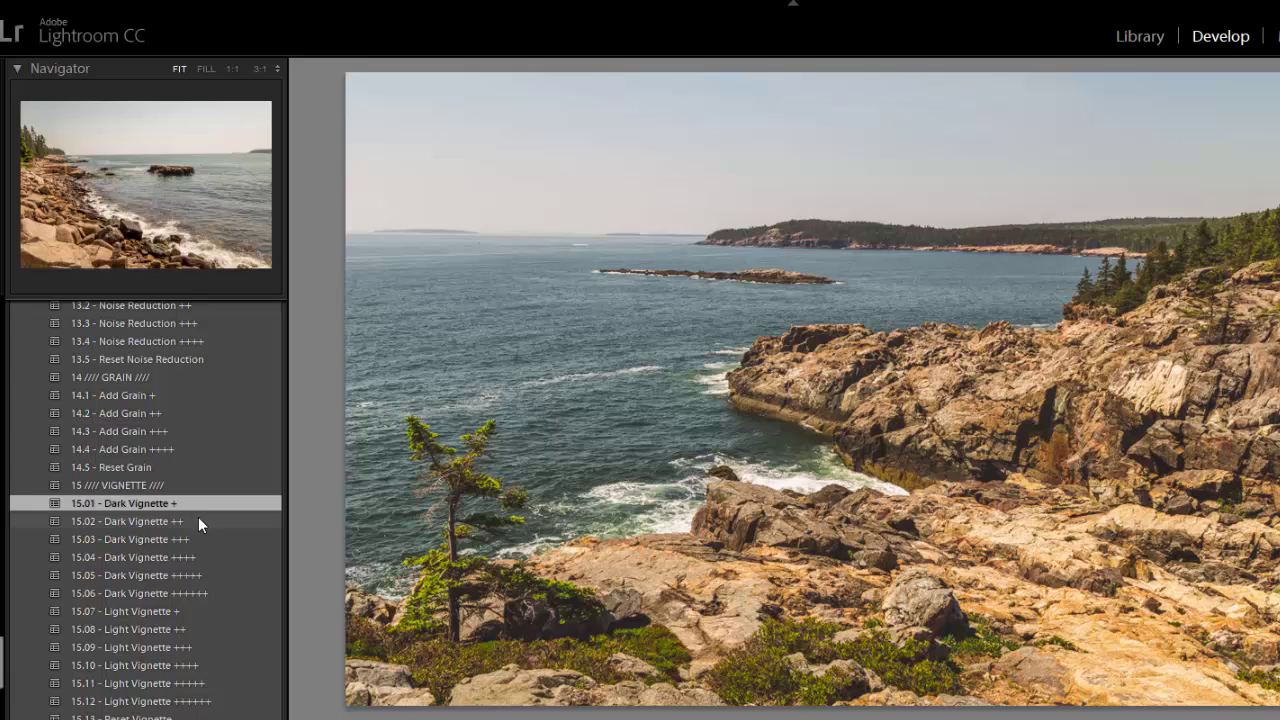
left_click(197, 520)
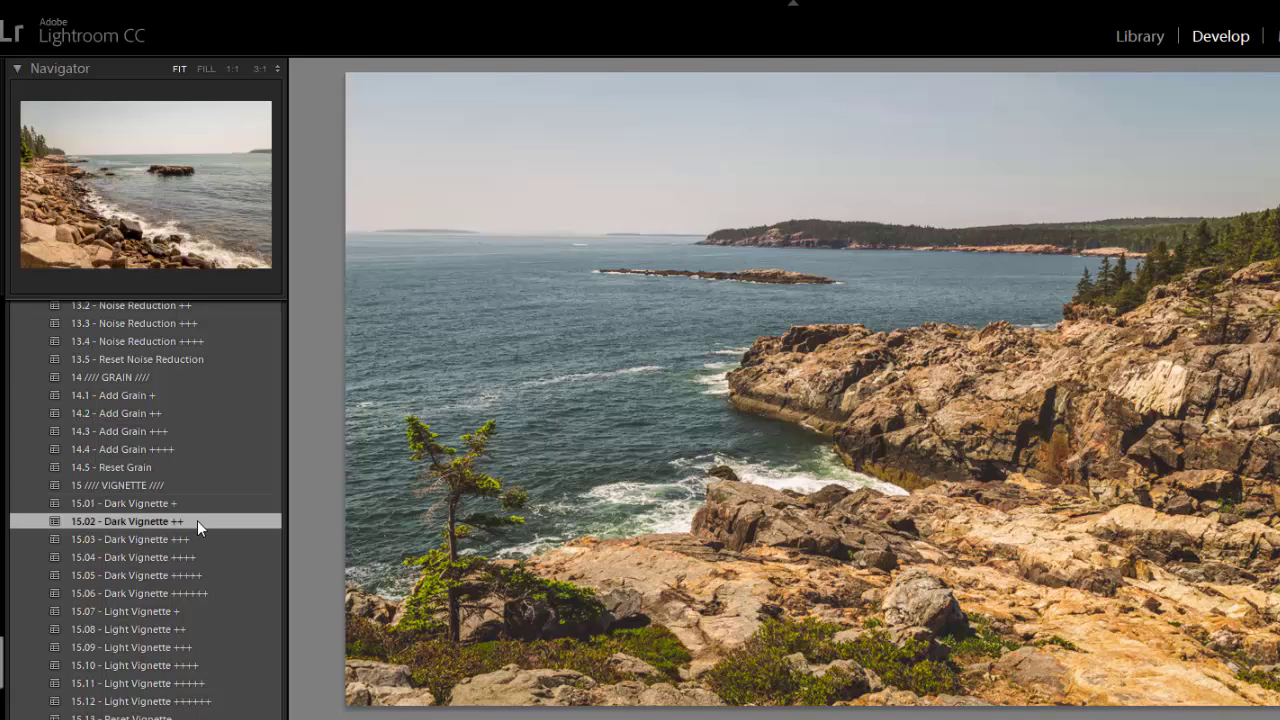